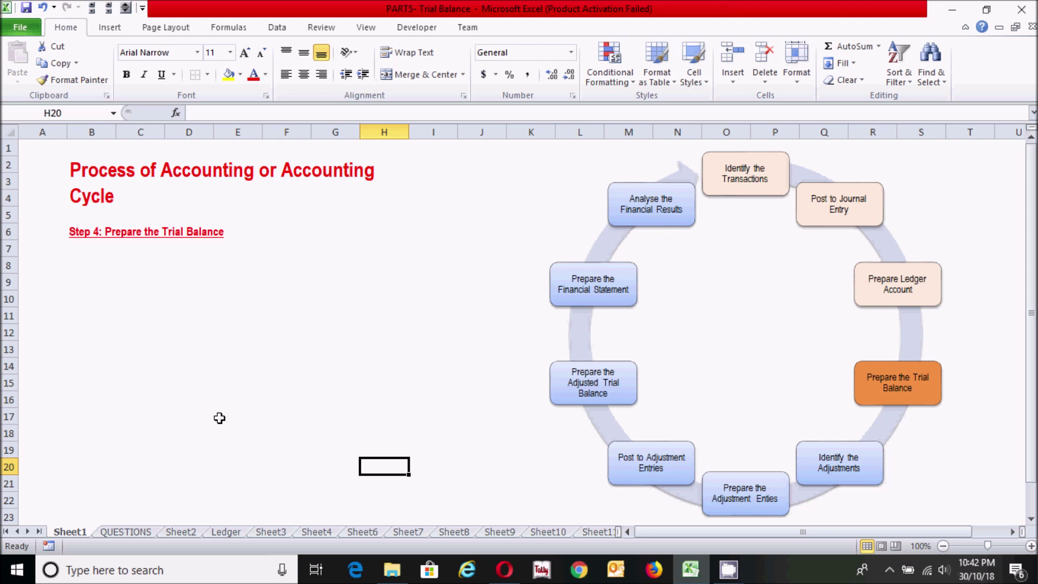
- Open the QUESTIONS sheet and read the basic questions about the trial balance
{"action": "left_click", "coordinate": [120, 532]}
{"action": "left_click", "coordinate": [286, 432]}
{"action": "left_click", "coordinate": [546, 431]}
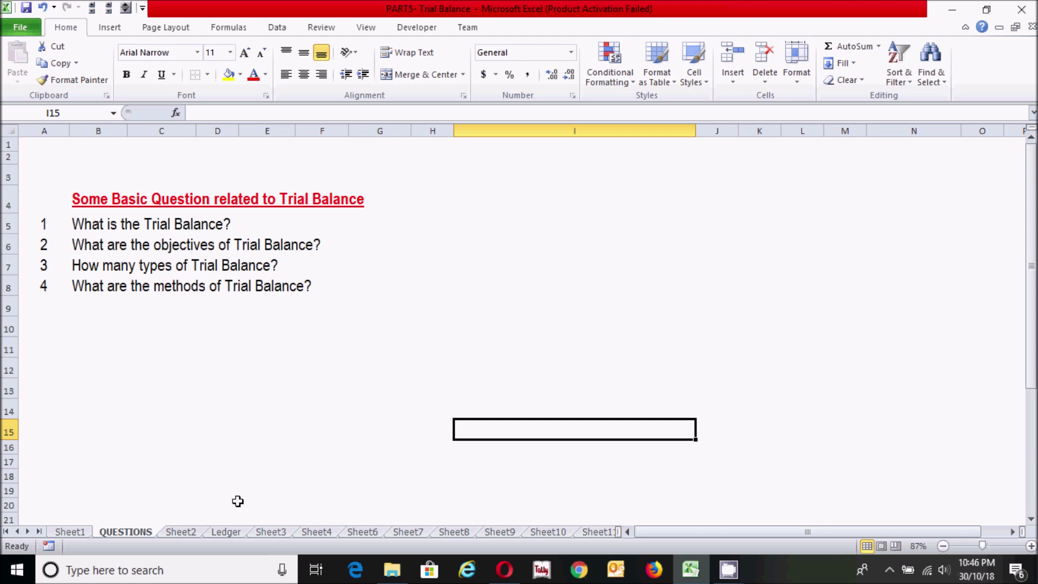
- Switch to the Ledger sheet and look over the account names and their L.F. numbers
{"action": "left_click", "coordinate": [231, 535]}
{"action": "left_click", "coordinate": [445, 416]}
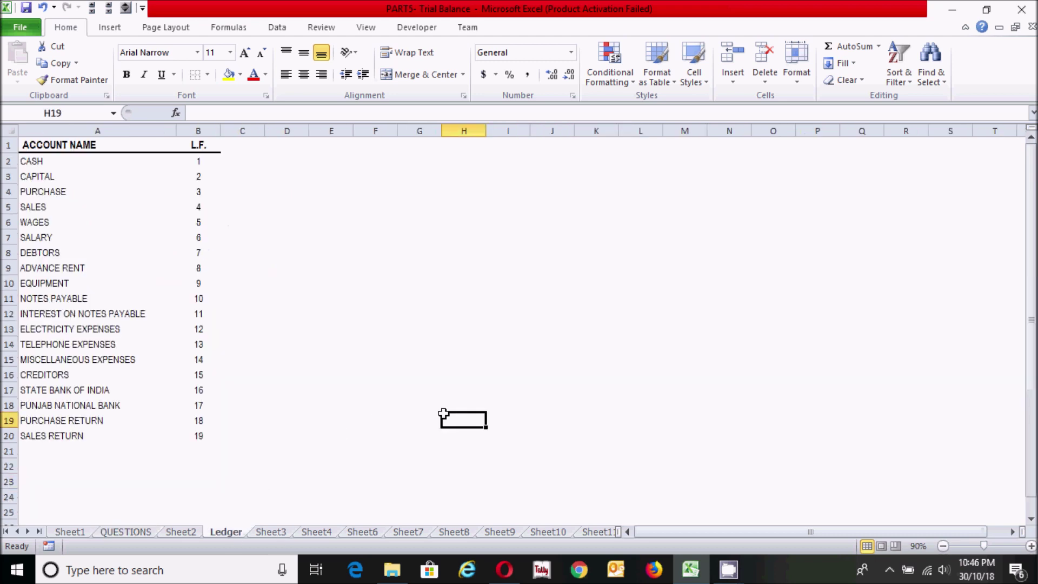
{"action": "left_click", "coordinate": [336, 434]}
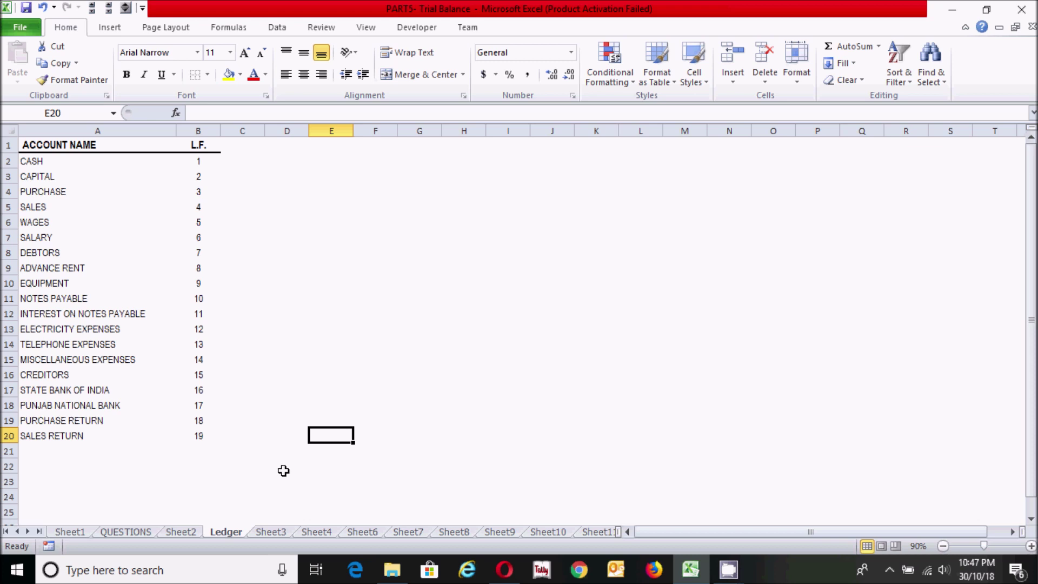
{"action": "left_click", "coordinate": [29, 146]}
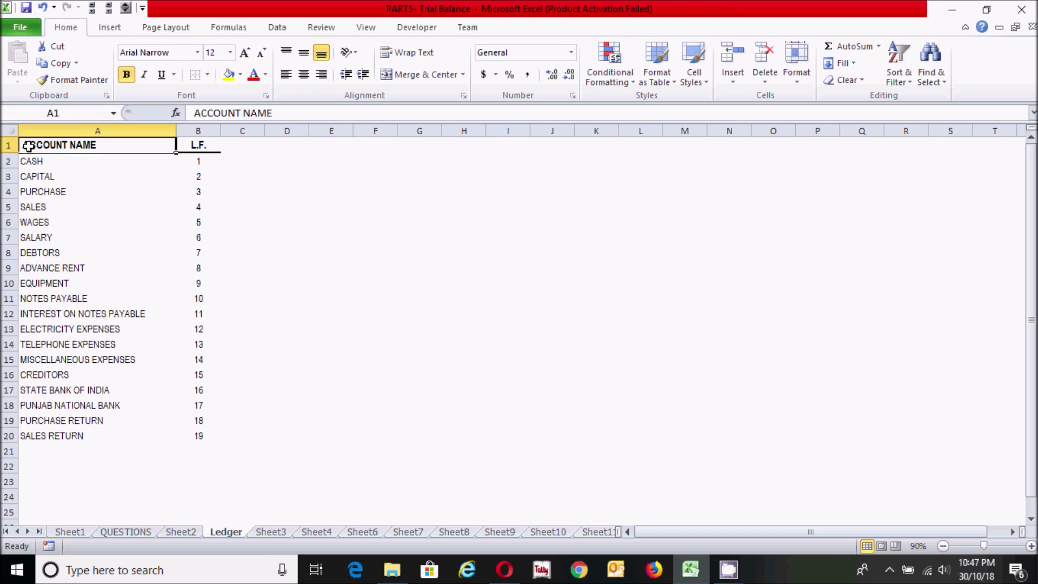
{"action": "left_click", "coordinate": [242, 149]}
{"action": "left_click", "coordinate": [297, 145]}
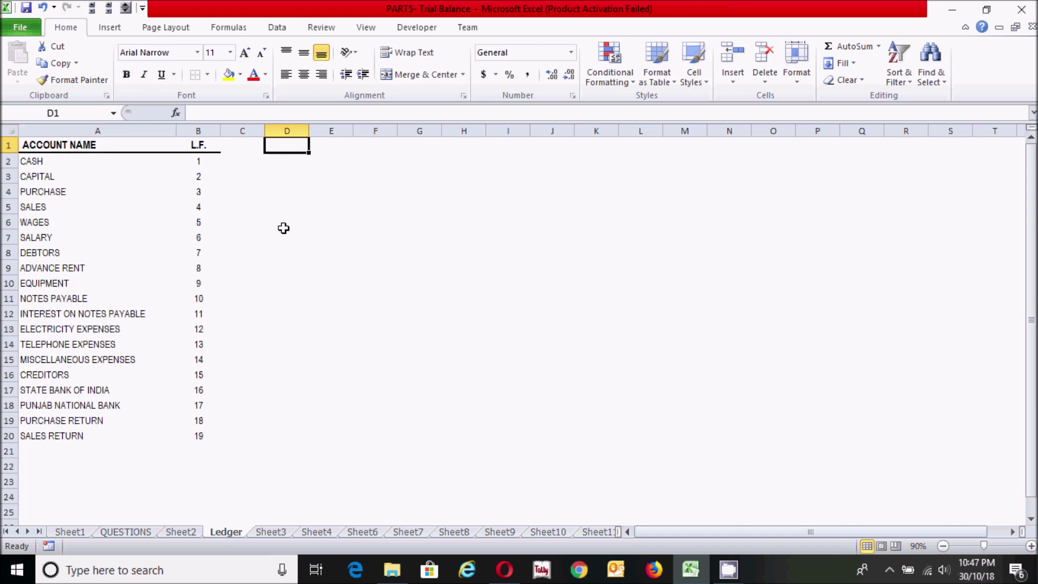
- Insert three blank rows above the ACCOUNT NAME and L.F. header row
{"action": "left_click", "coordinate": [31, 146]}
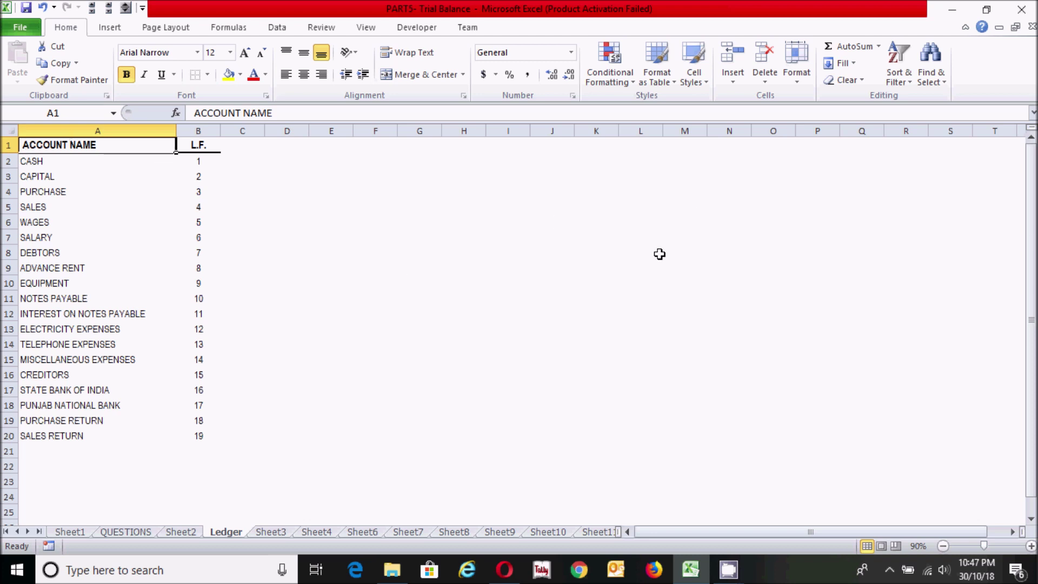
{"action": "left_click", "coordinate": [733, 84]}
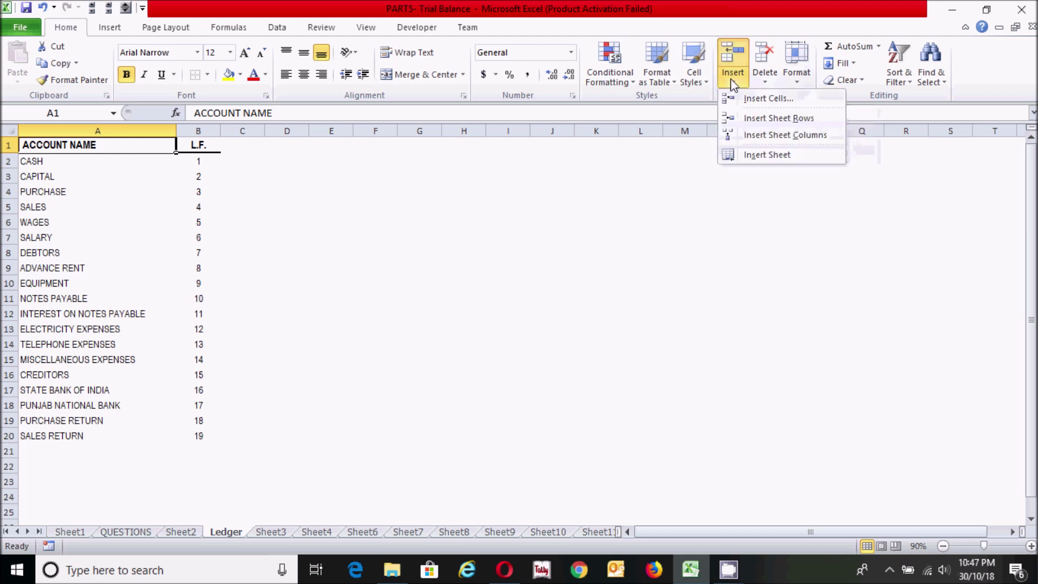
{"action": "left_click", "coordinate": [758, 118]}
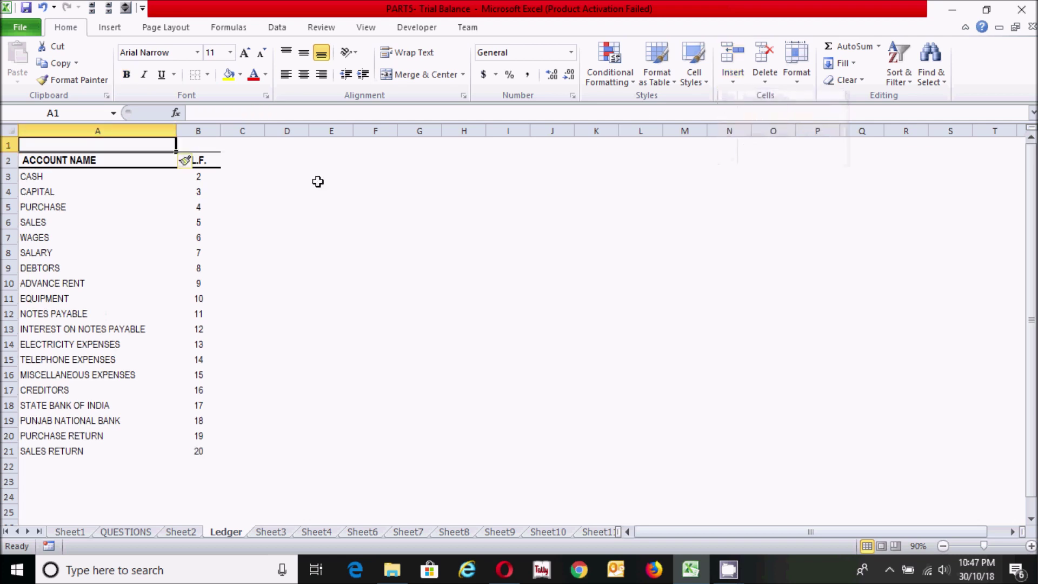
{"action": "left_click", "coordinate": [732, 84]}
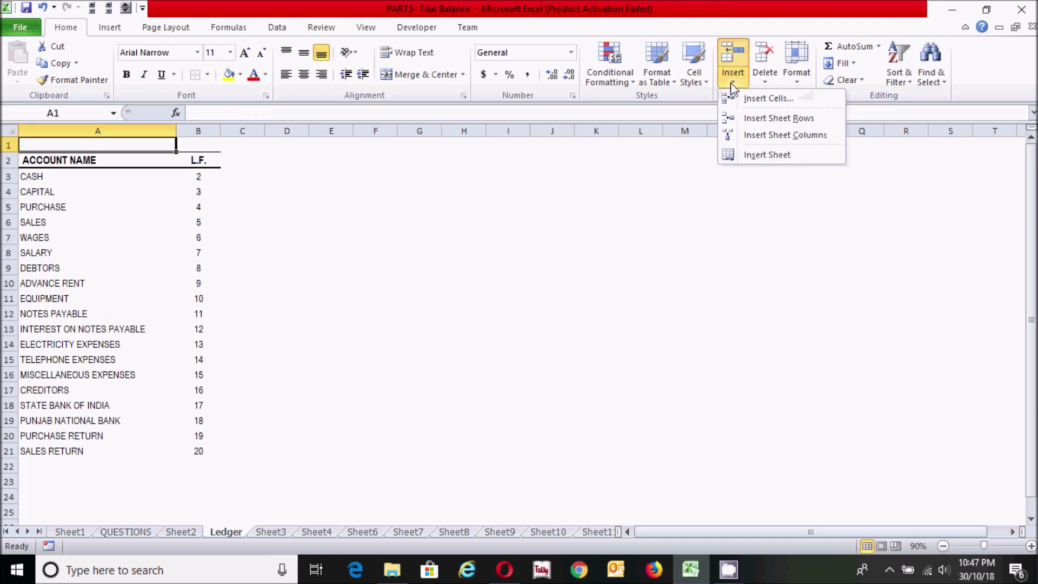
{"action": "left_click", "coordinate": [739, 118]}
{"action": "left_click", "coordinate": [732, 84]}
{"action": "left_click", "coordinate": [759, 119]}
{"action": "left_click", "coordinate": [435, 237]}
{"action": "left_click", "coordinate": [369, 288]}
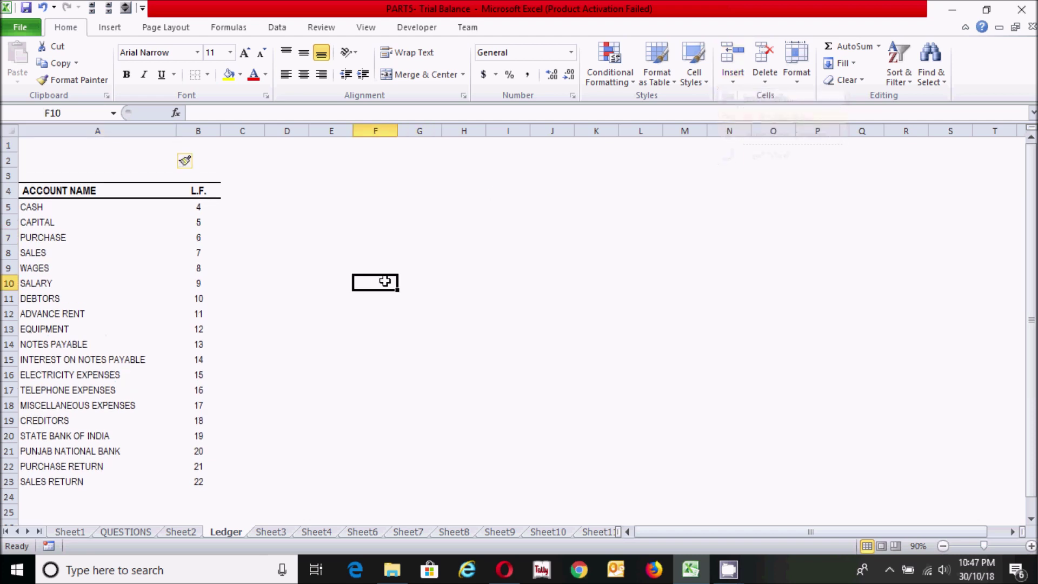
{"action": "left_click", "coordinate": [321, 229]}
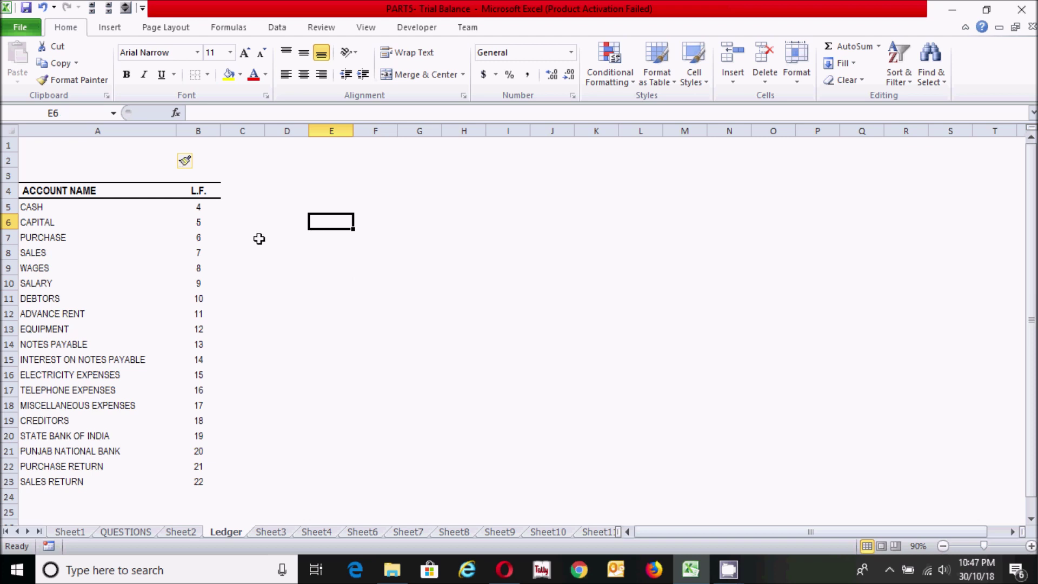
- Enter the company title EXCEL WORLD TRADING LTD in cell A1
{"action": "left_click", "coordinate": [49, 145]}
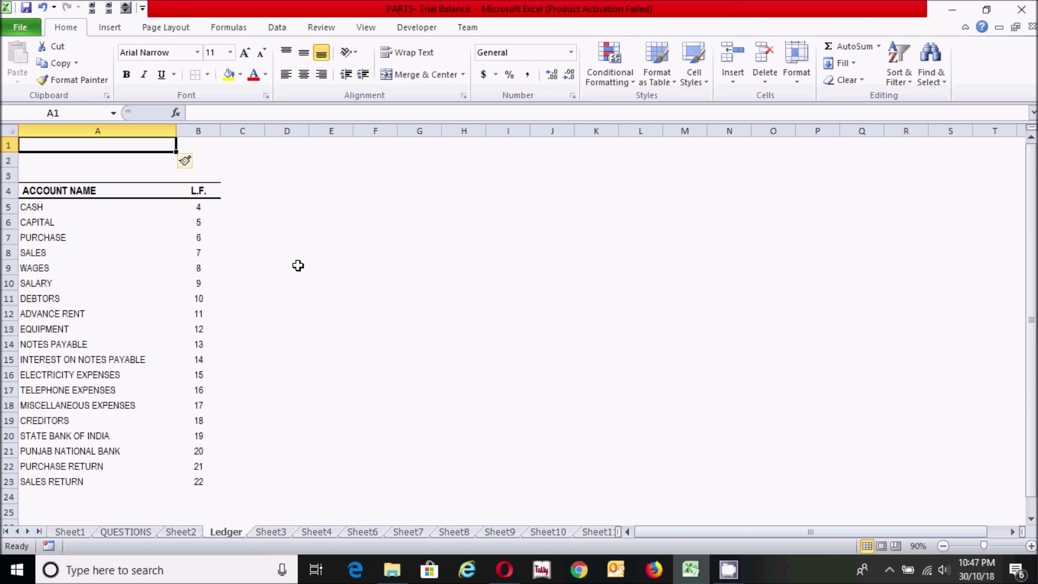
{"action": "type", "text": "E"}
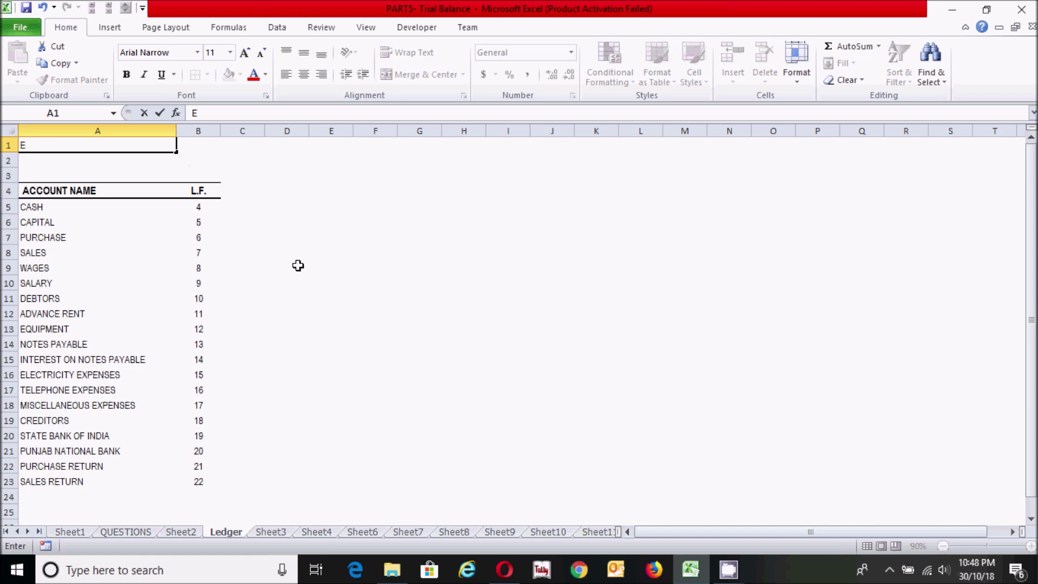
{"action": "type", "text": "XCEL WORLDTRADIN"}
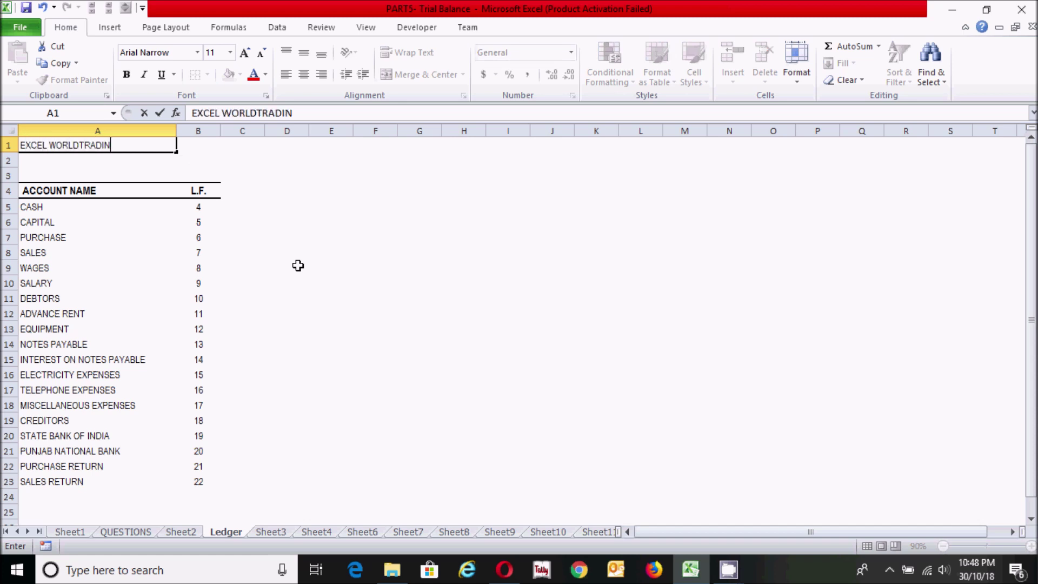
{"action": "type", "text": "G LTD"}
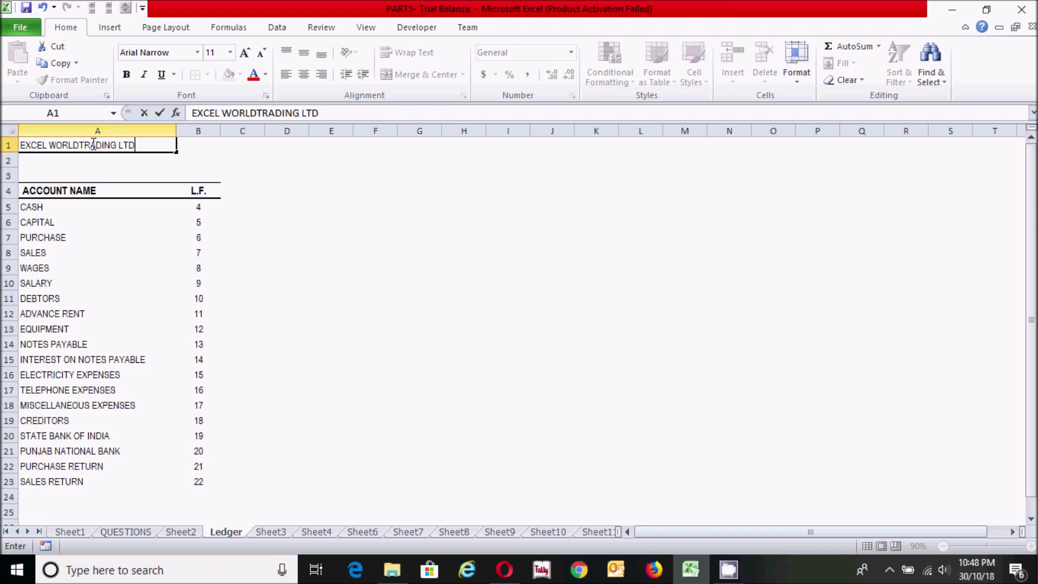
{"action": "left_click", "coordinate": [84, 144]}
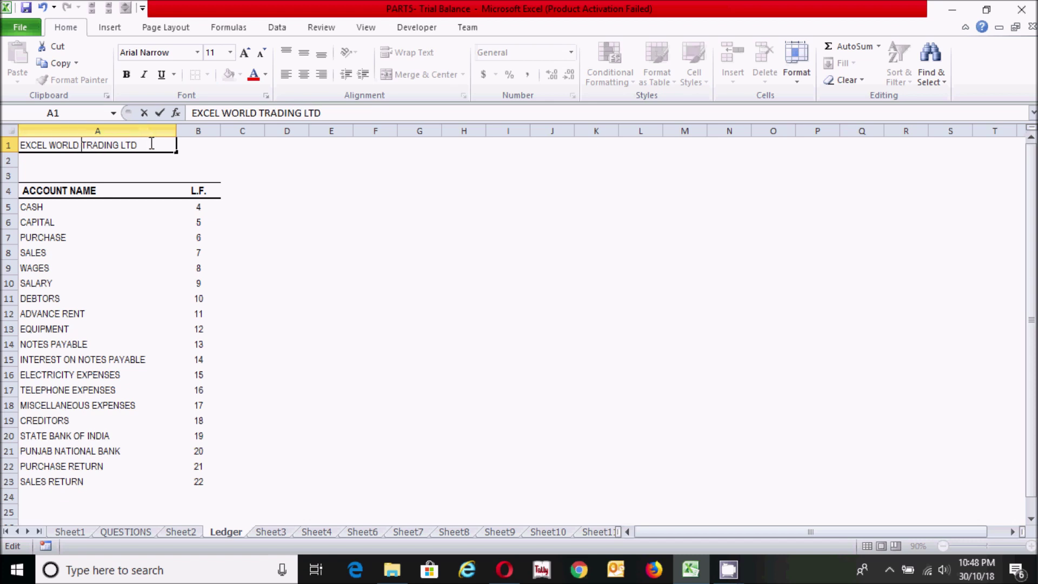
{"action": "key", "text": "Return"}
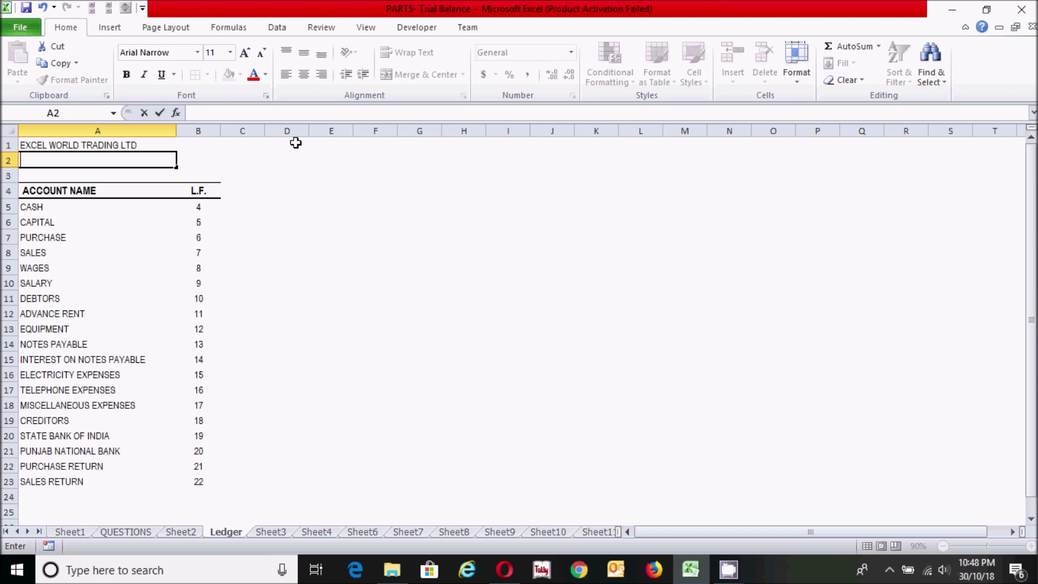
- Enter TRIAL BALANCE in cell A2 and AS ON 31ST DEC 2017 in cell A3
{"action": "type", "text": "TRIAL BALANCE"}
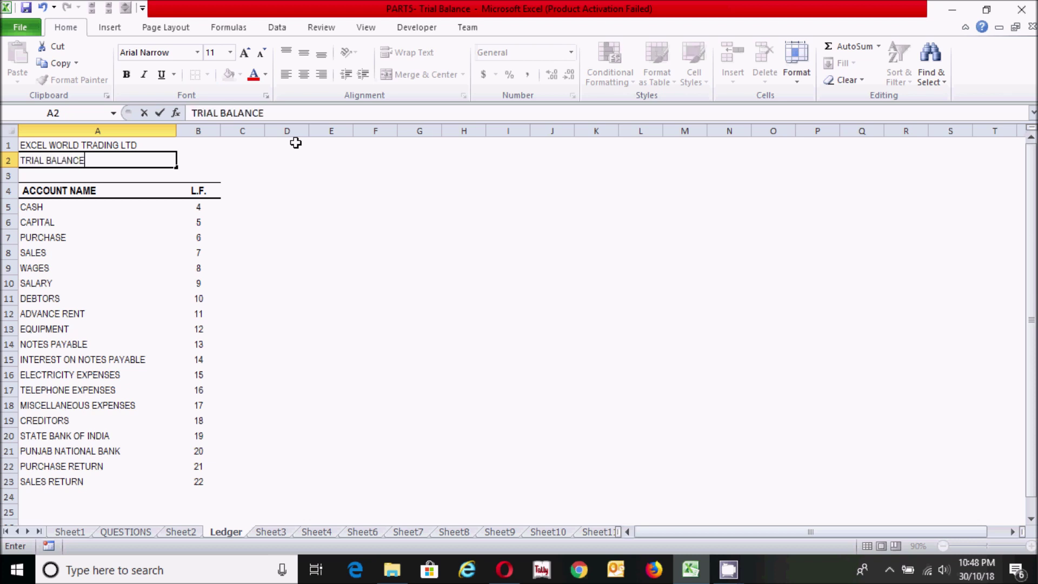
{"action": "key", "text": "Return"}
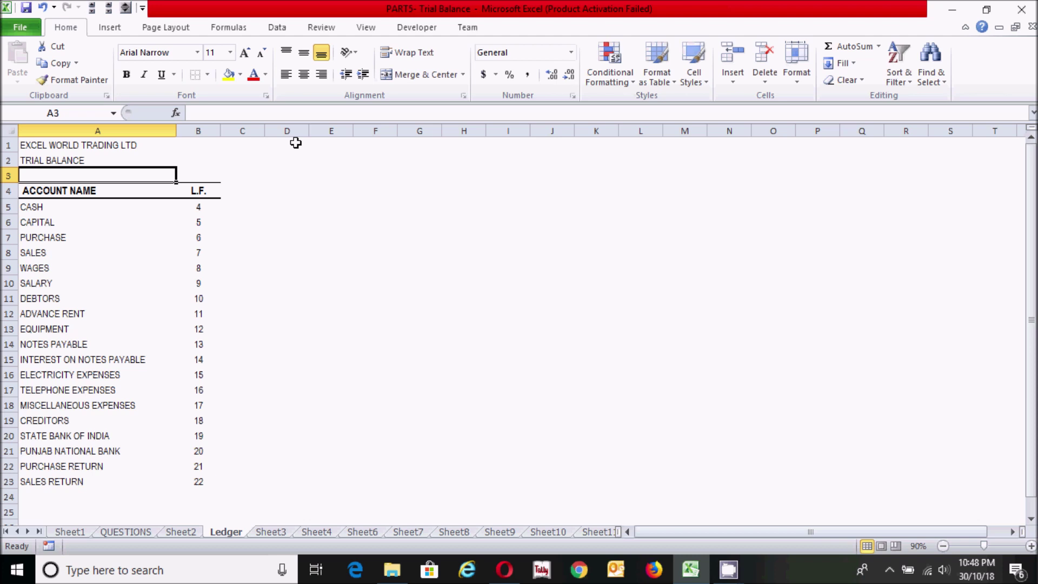
{"action": "type", "text": "AS"}
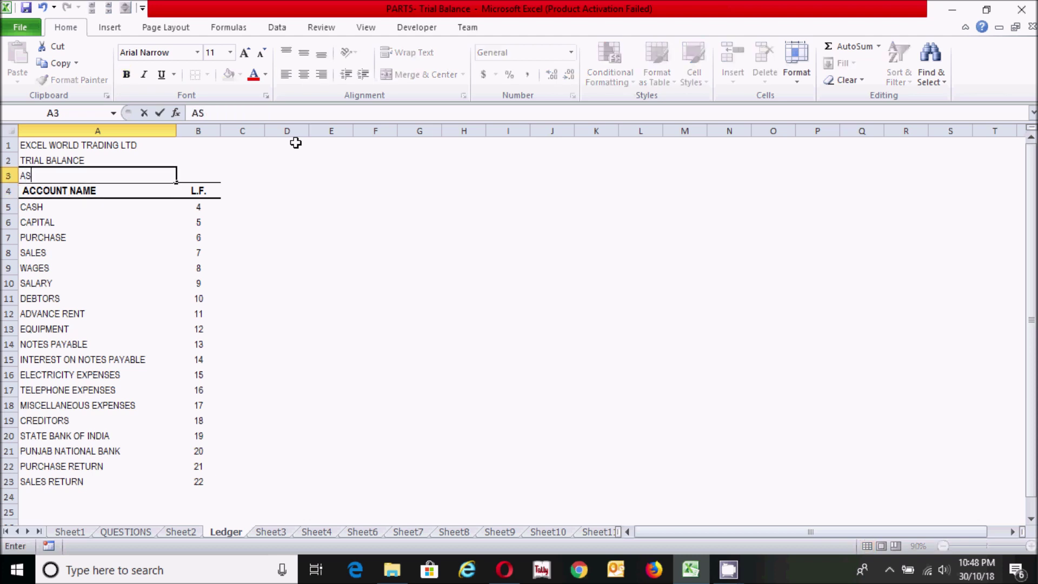
{"action": "type", "text": " ON 31ST DECT"}
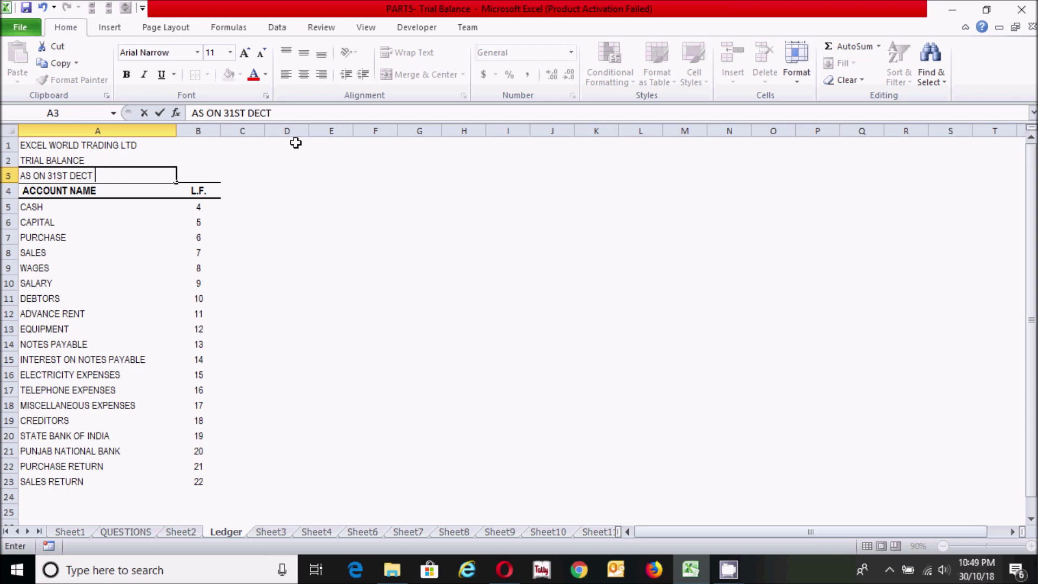
{"action": "key", "text": "BackSpace"}
{"action": "type", "text": "2017"}
{"action": "key", "text": "Return"}
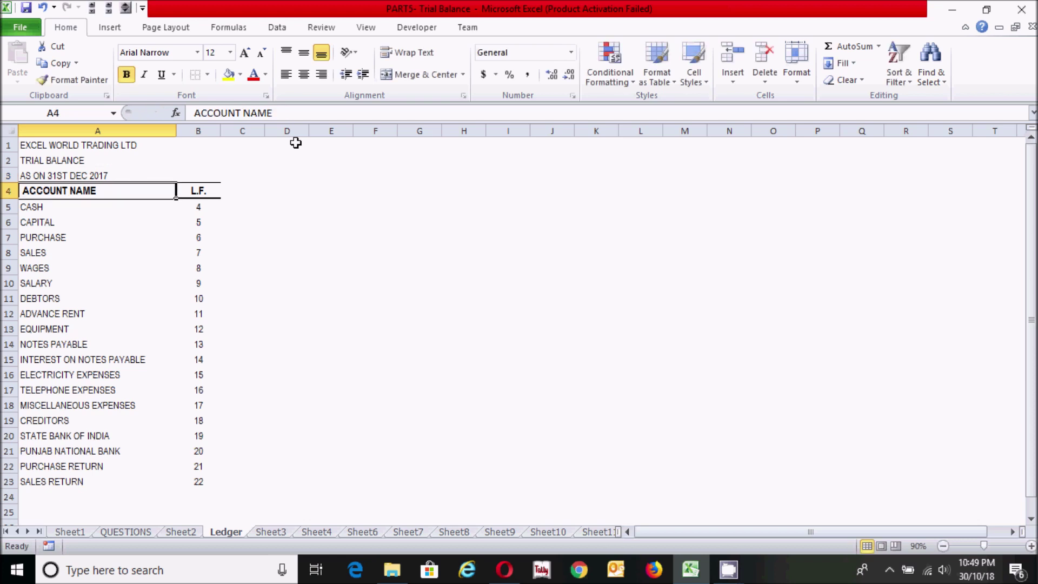
- Format the company title as bold text merged and centred across A1:D1, with its font enlarged by two steps
{"action": "left_click", "coordinate": [27, 142]}
{"action": "left_click", "coordinate": [10, 131]}
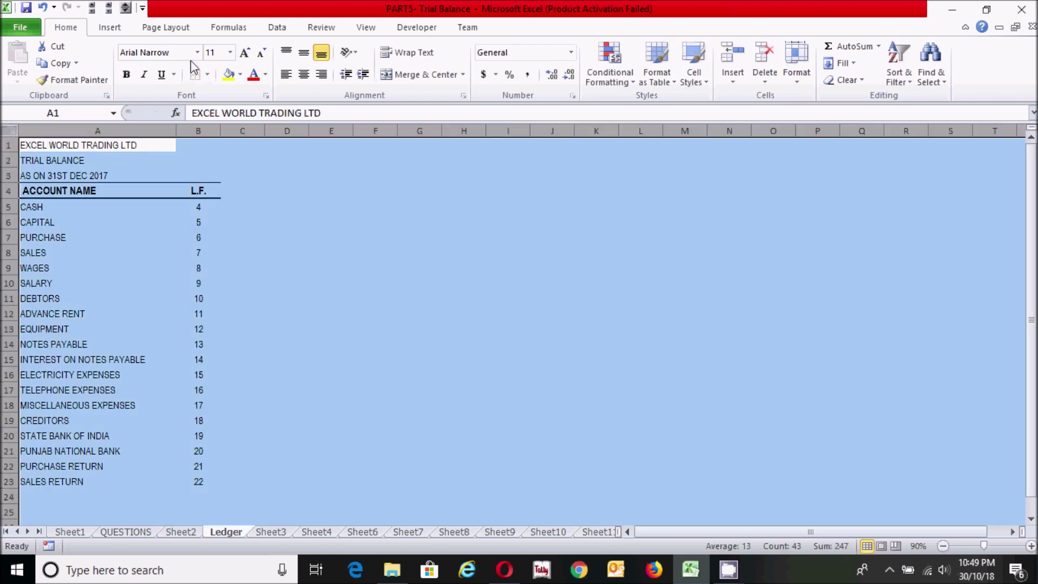
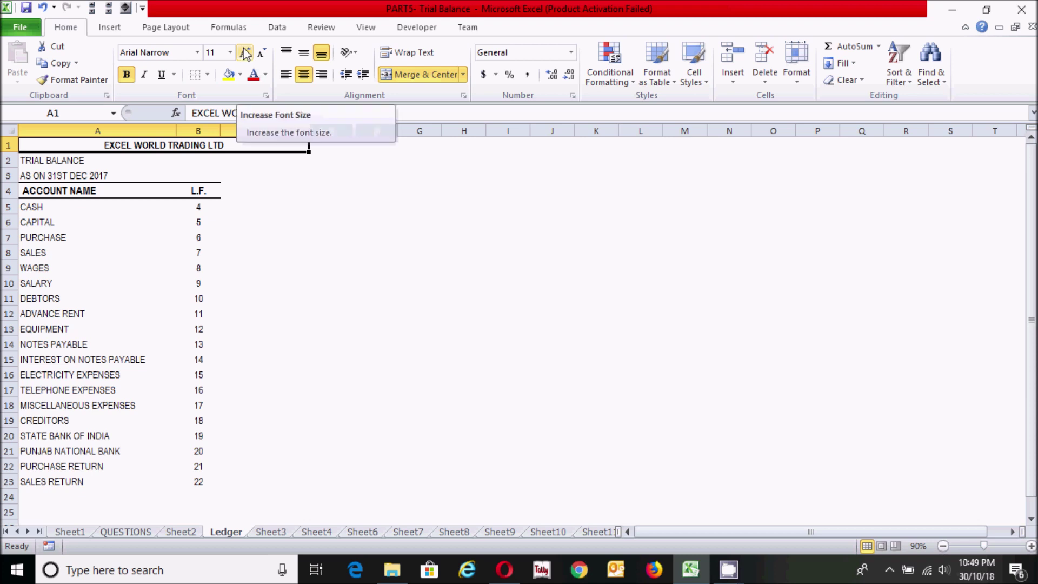
{"action": "left_click", "coordinate": [246, 52]}
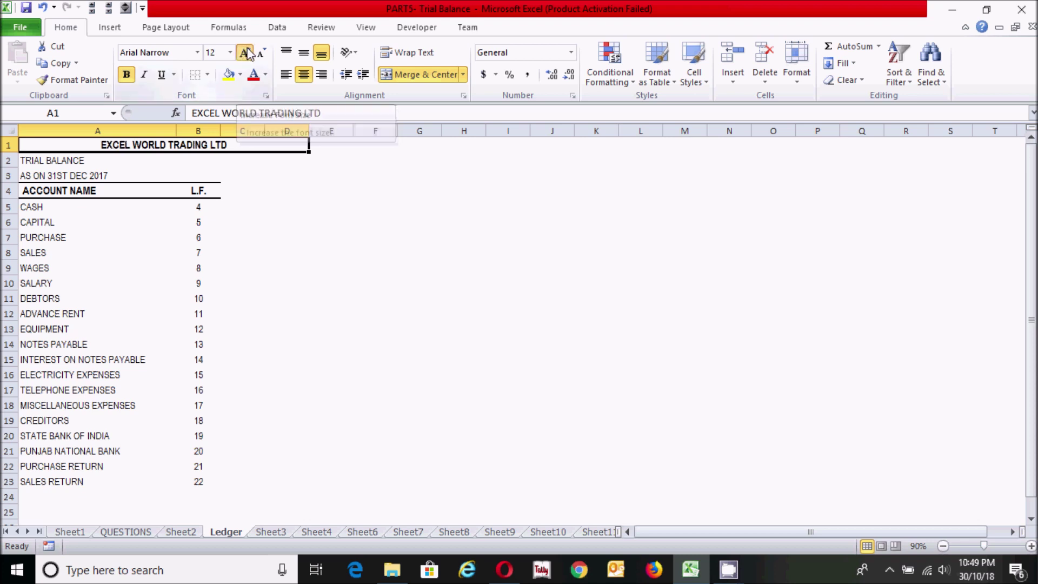
{"action": "left_click", "coordinate": [246, 53]}
- Merge and centre the TRIAL BALANCE heading across A2:D2 and make it bold
{"action": "left_click", "coordinate": [76, 164]}
{"action": "left_click_drag", "start_coordinate": [76, 164], "coordinate": [288, 168]}
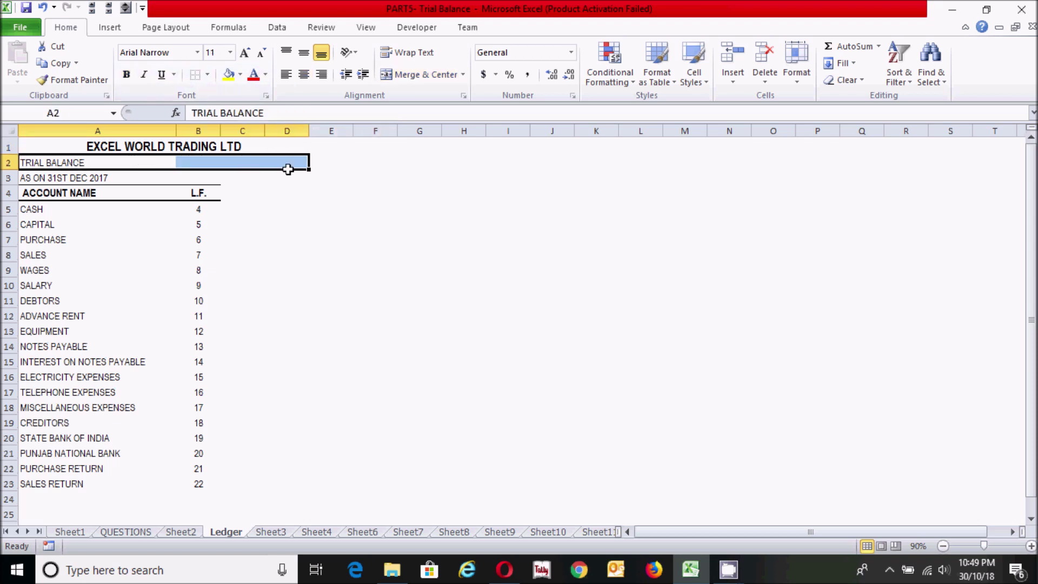
{"action": "left_click", "coordinate": [426, 74]}
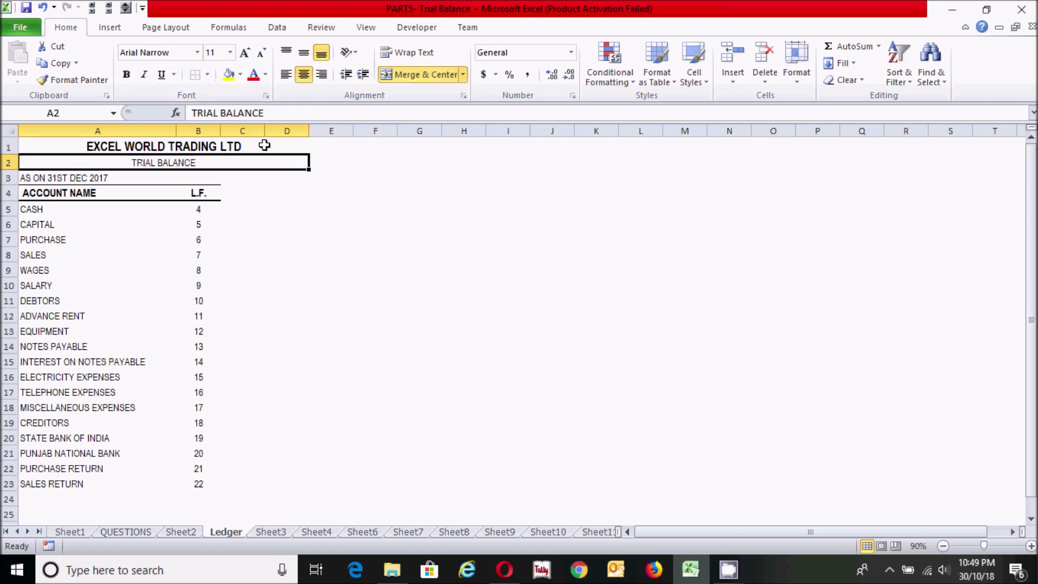
{"action": "key", "text": "ctrl+b"}
- Merge and centre the AS ON 31ST DEC 2017 line across A3:D3 and make it bold
{"action": "left_click_drag", "start_coordinate": [33, 175], "coordinate": [281, 177]}
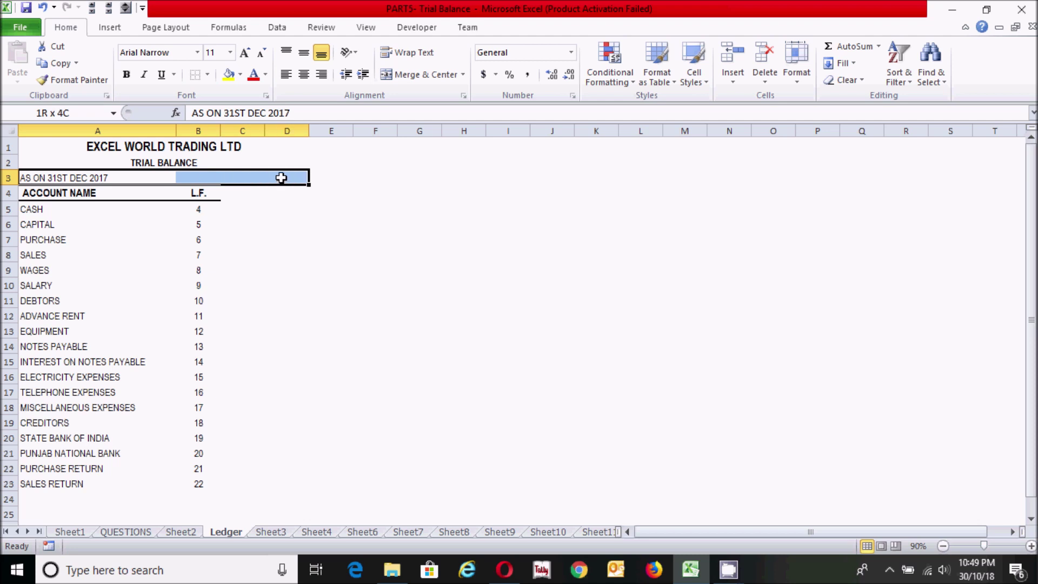
{"action": "left_click", "coordinate": [400, 77]}
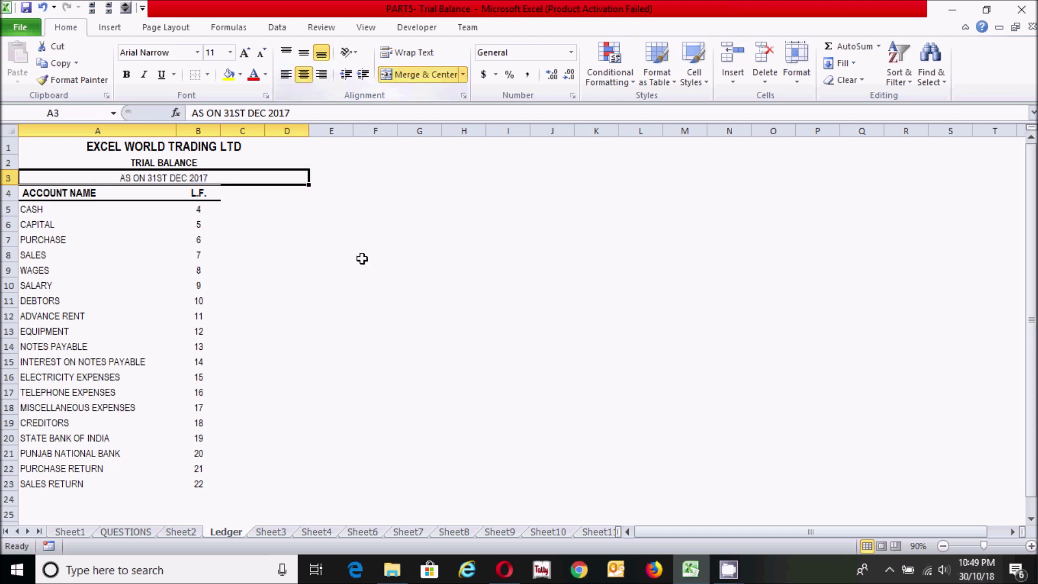
{"action": "key", "text": "ctrl+b"}
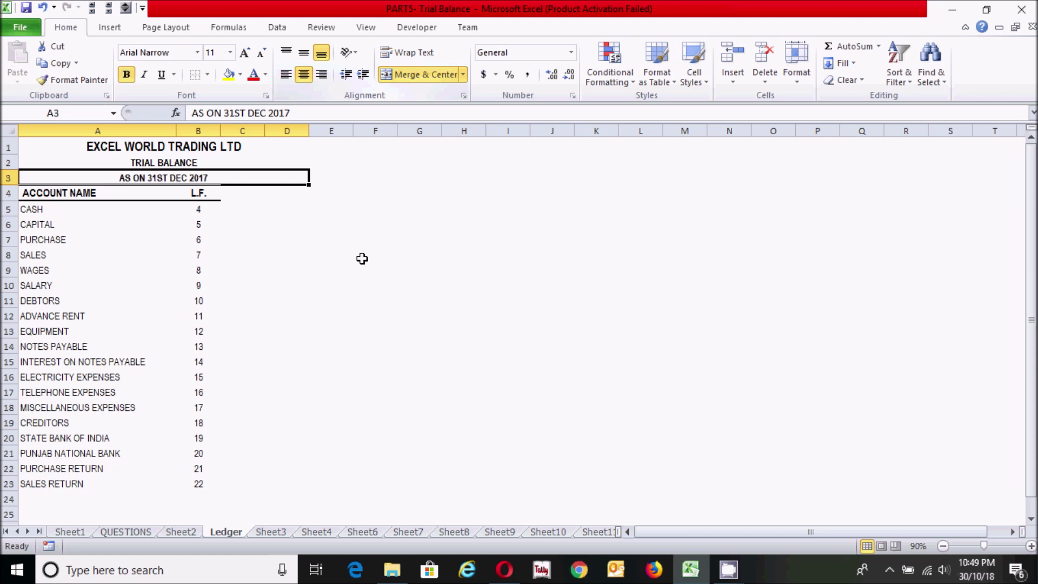
{"action": "left_click", "coordinate": [287, 238]}
- Set the font size of the TRIAL BALANCE heading to 12
{"action": "left_click", "coordinate": [189, 163]}
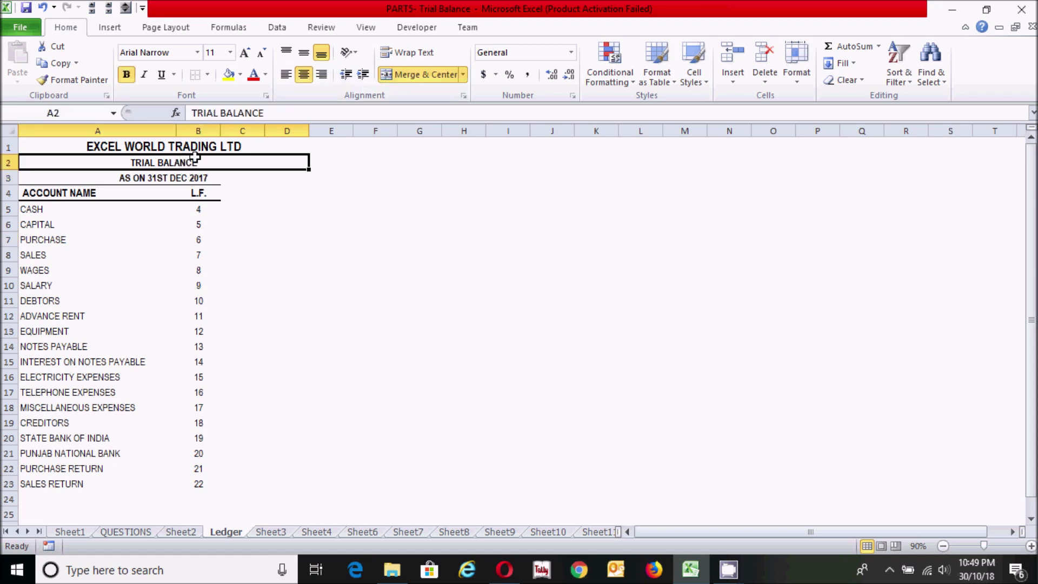
{"action": "left_click", "coordinate": [246, 54]}
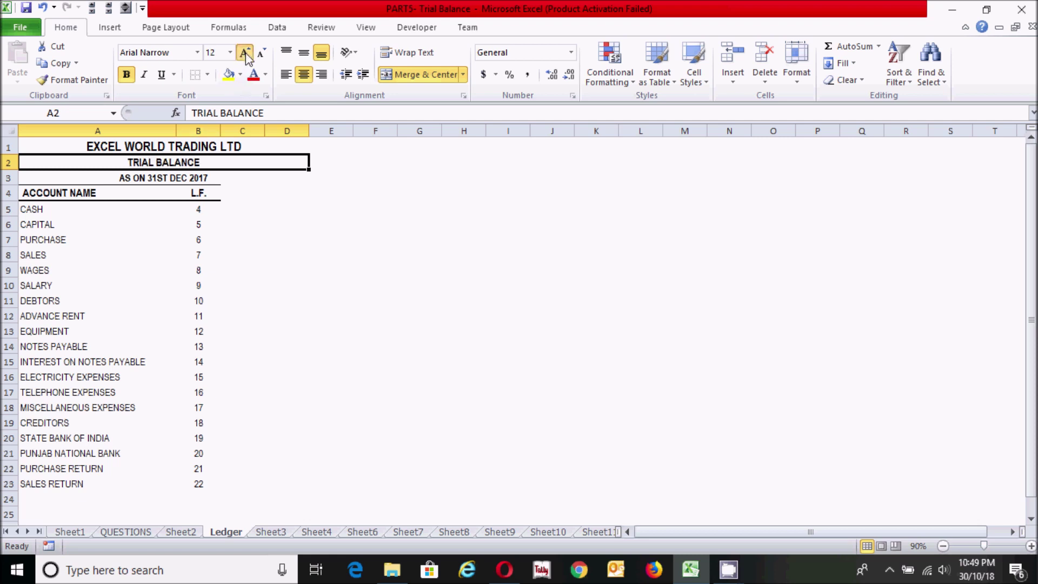
{"action": "left_click", "coordinate": [246, 54]}
{"action": "left_click", "coordinate": [263, 53]}
{"action": "left_click", "coordinate": [258, 235]}
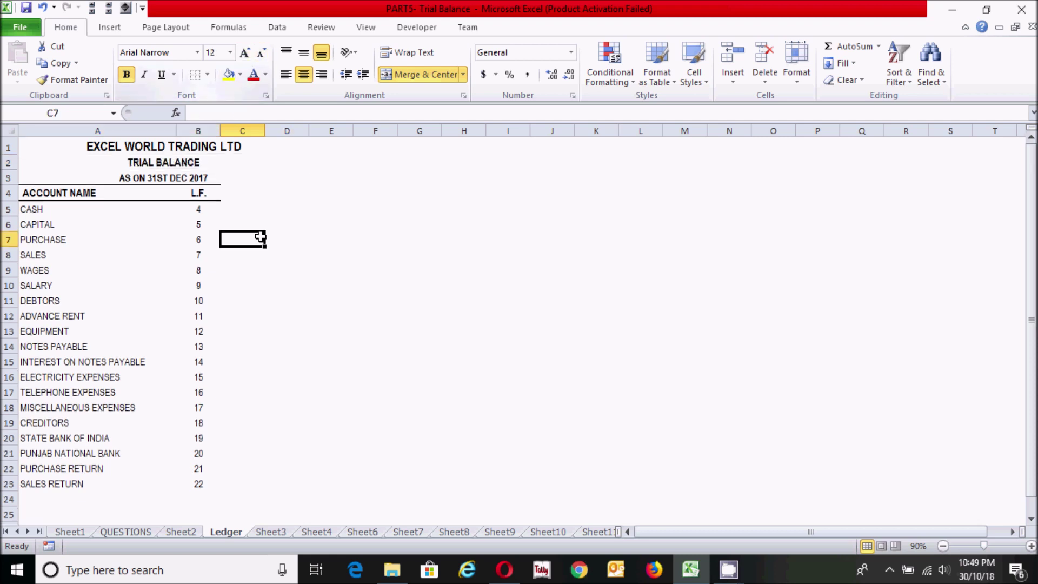
- Apply a top and thick bottom border to the empty header cells C4:D4
{"action": "left_click", "coordinate": [245, 193]}
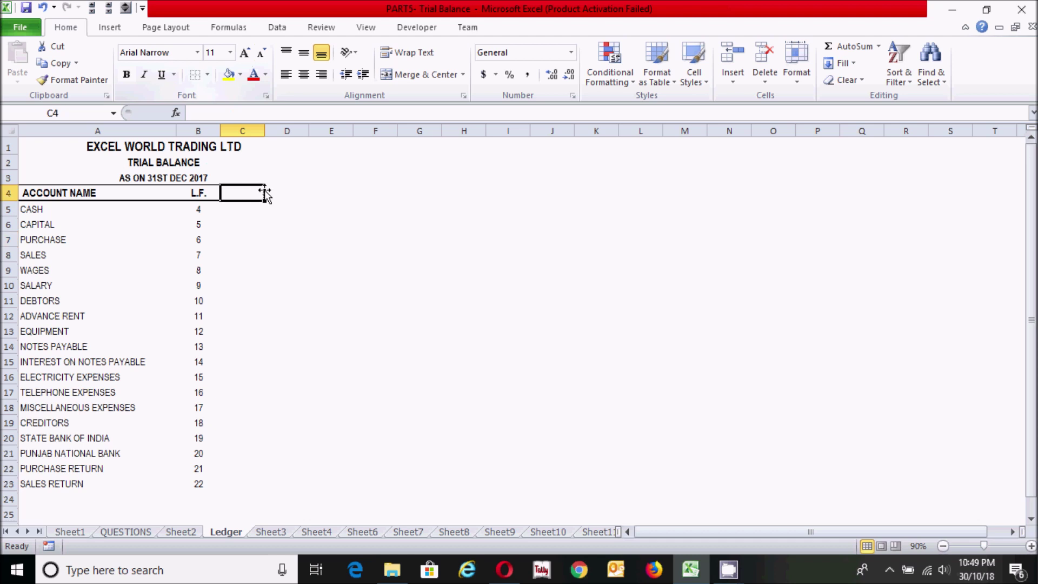
{"action": "left_click_drag", "start_coordinate": [240, 191], "coordinate": [292, 193]}
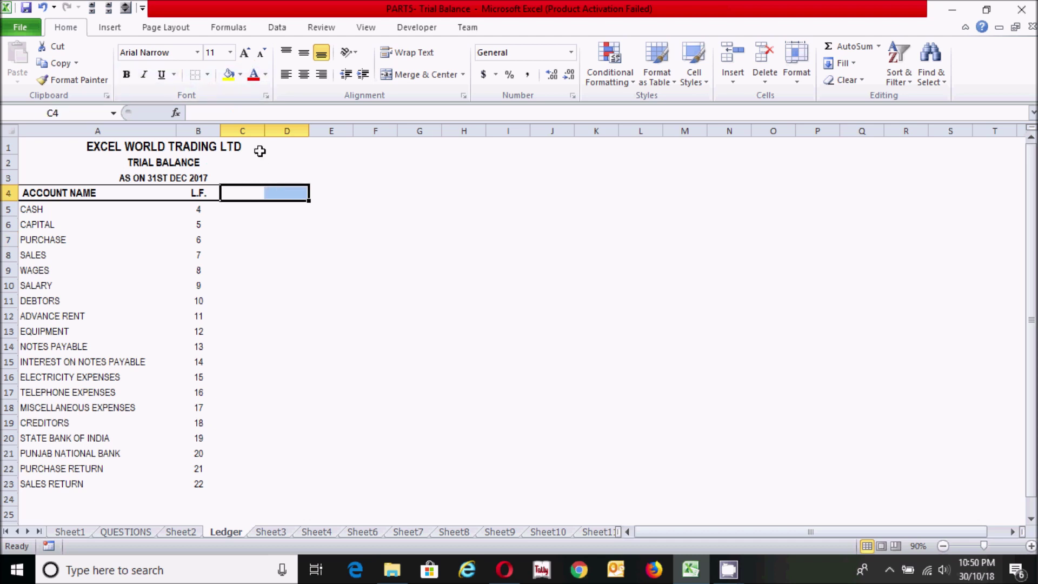
{"action": "left_click", "coordinate": [207, 75]}
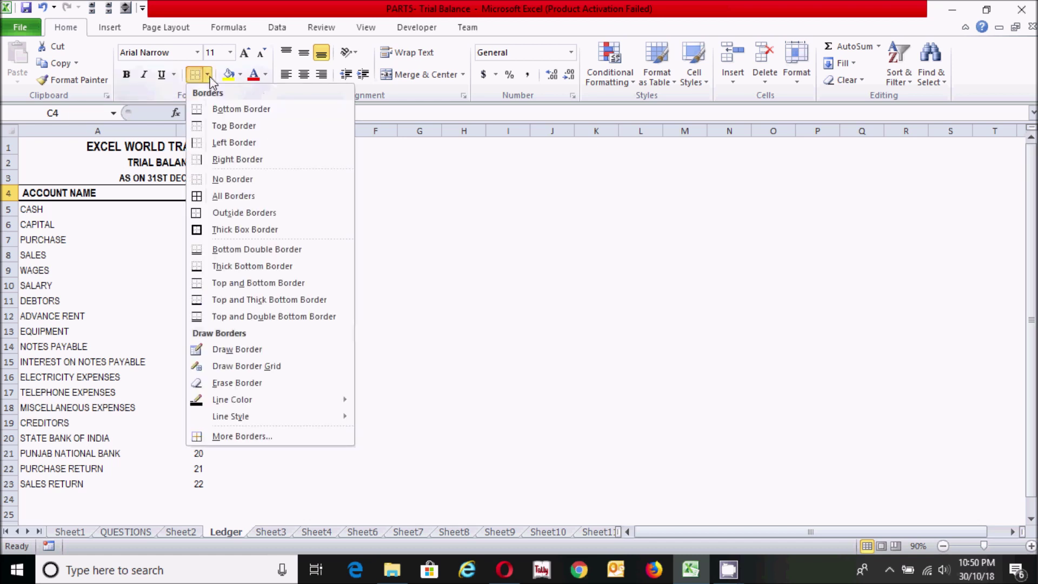
{"action": "left_click", "coordinate": [201, 300]}
{"action": "left_click", "coordinate": [327, 283]}
- Enter the column headings DEBIT RS. in C4 and CREDIT RS. in D4
{"action": "left_click", "coordinate": [243, 190]}
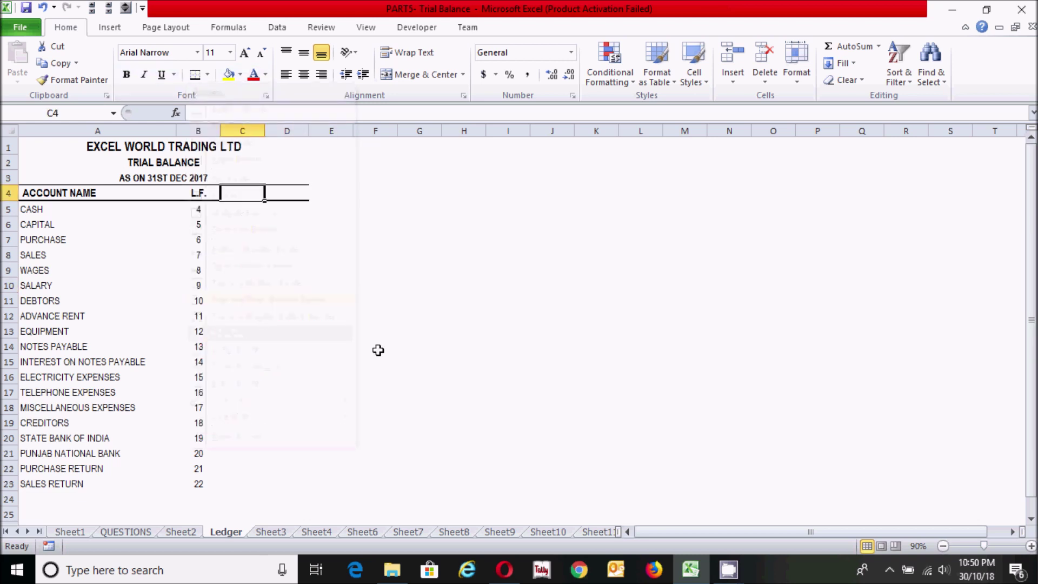
{"action": "type", "text": "DEBIT "}
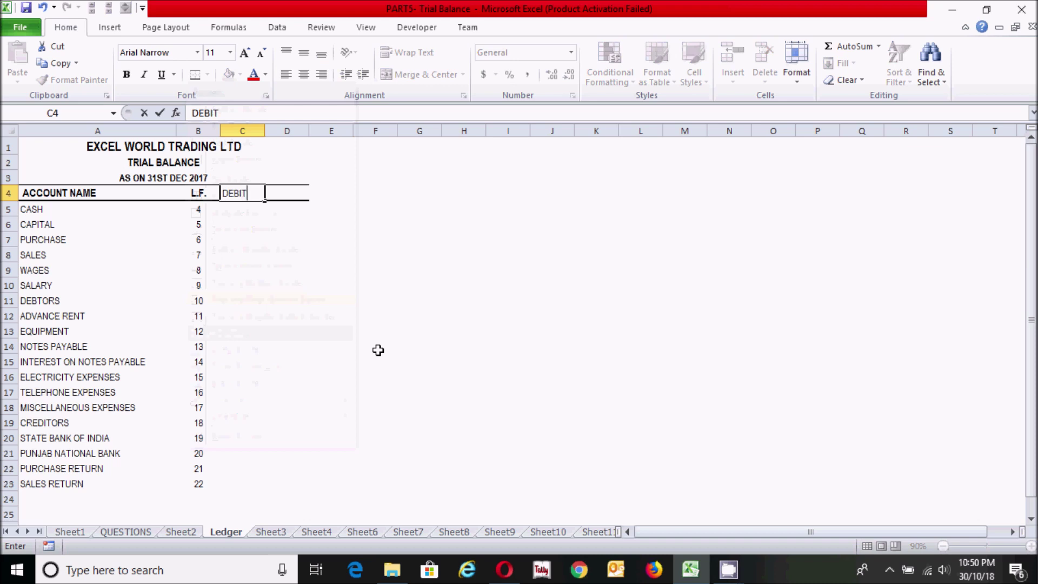
{"action": "type", "text": "RS."}
{"action": "key", "text": "Tab"}
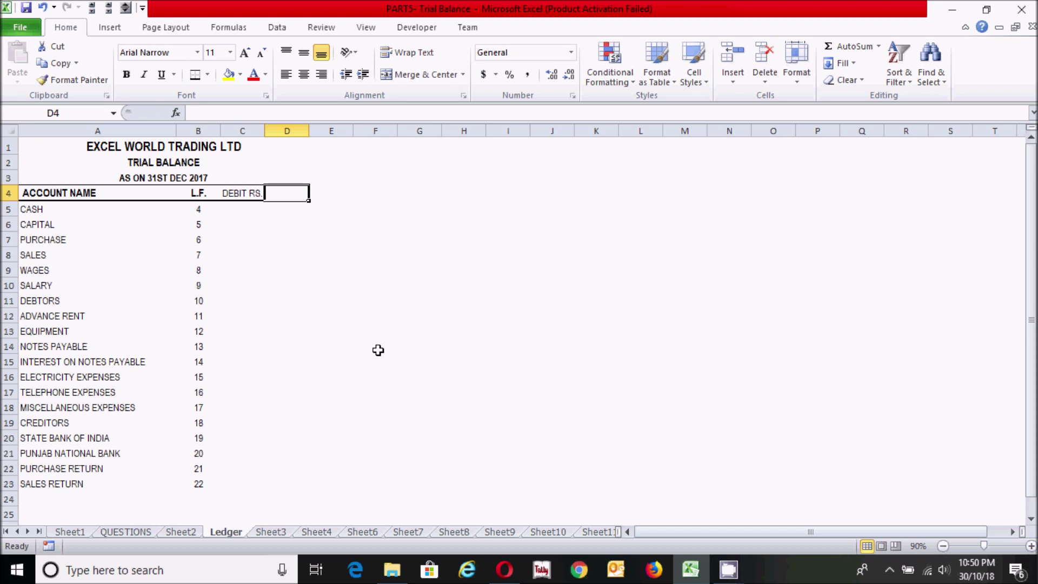
{"action": "type", "text": "CREDIT RS."}
{"action": "key", "text": "Return"}
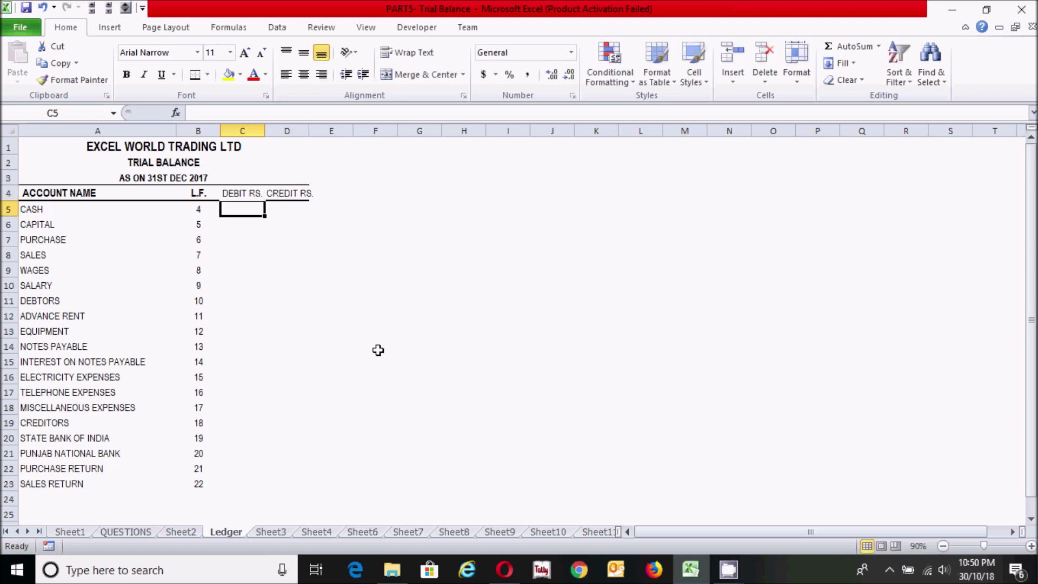
- Make the DEBIT RS. and CREDIT RS. headings bold
{"action": "left_click_drag", "start_coordinate": [231, 193], "coordinate": [282, 195]}
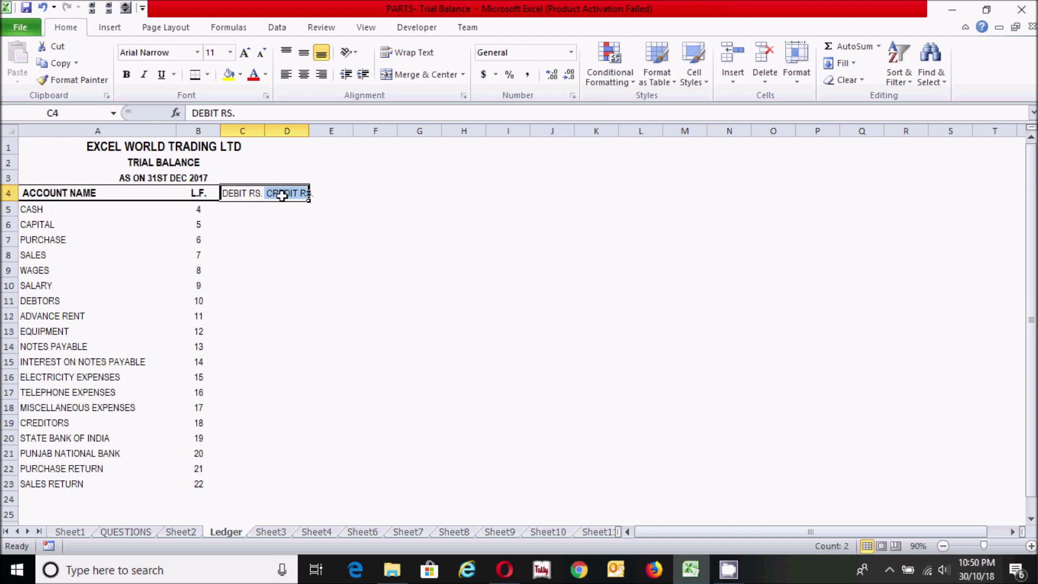
{"action": "key", "text": "ctrl+b"}
{"action": "left_click", "coordinate": [250, 222]}
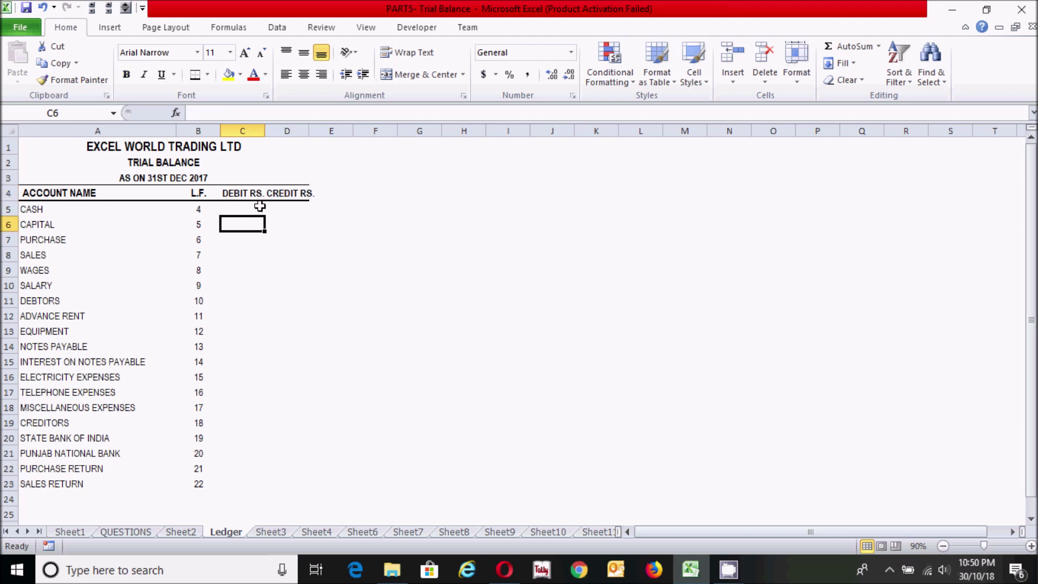
- Widen columns C and D so the debit and credit headings fit with room to spare
{"action": "left_click_drag", "start_coordinate": [266, 129], "coordinate": [295, 130]}
{"action": "left_click", "coordinate": [316, 210]}
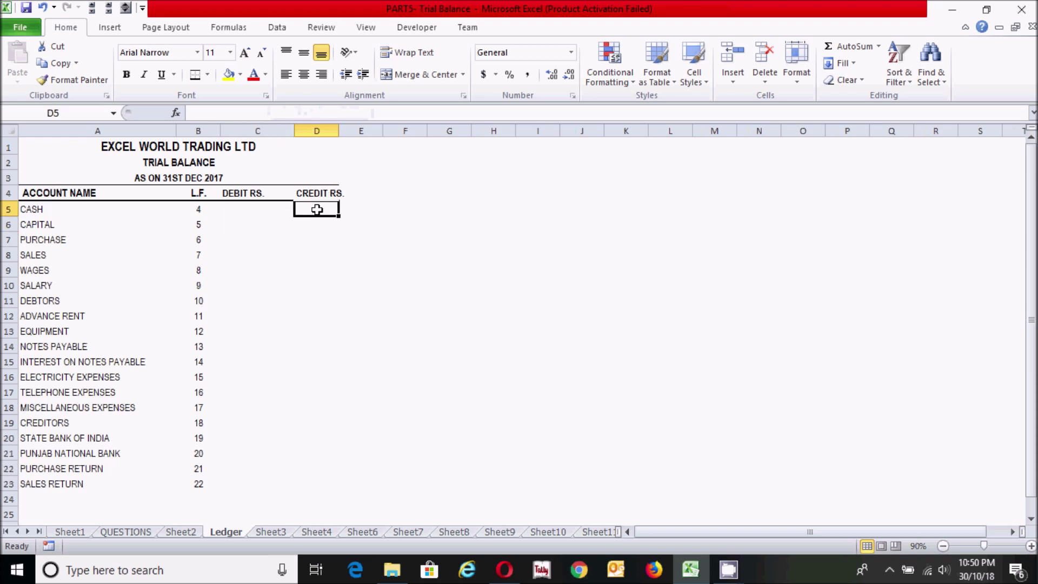
{"action": "left_click_drag", "start_coordinate": [340, 130], "coordinate": [373, 132]}
{"action": "left_click", "coordinate": [334, 240]}
{"action": "left_click", "coordinate": [336, 295]}
{"action": "left_click", "coordinate": [253, 222]}
{"action": "left_click", "coordinate": [271, 279]}
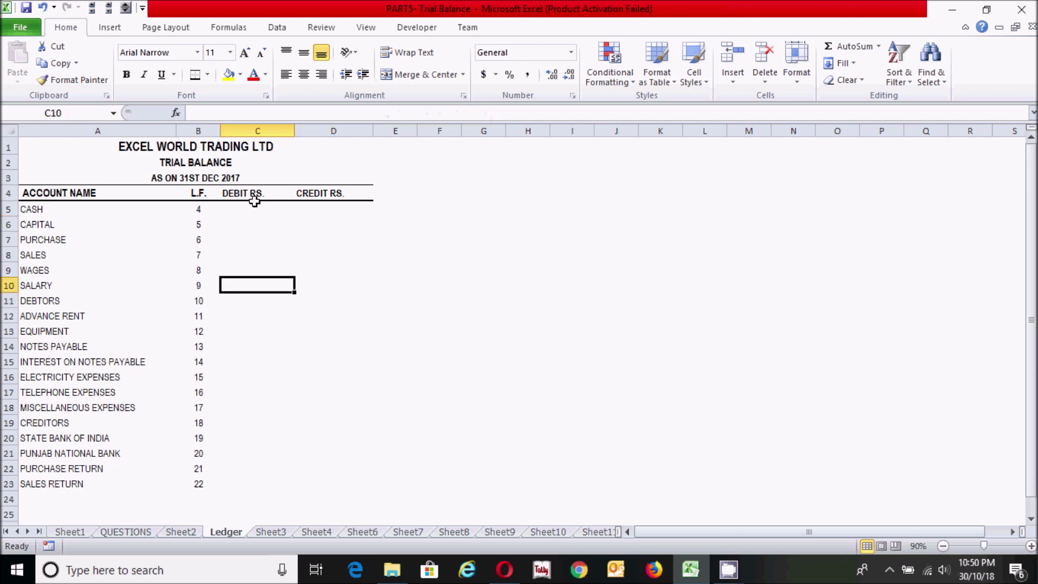
- Centre the DEBIT RS. and CREDIT RS. headings in C4:D4
{"action": "left_click_drag", "start_coordinate": [254, 199], "coordinate": [310, 194]}
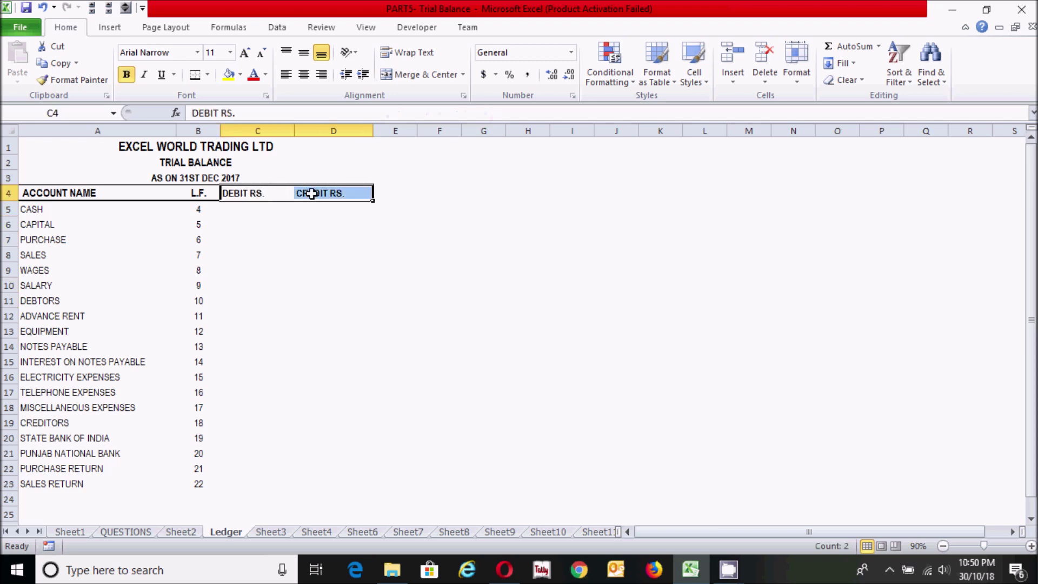
{"action": "left_click", "coordinate": [305, 75]}
{"action": "left_click", "coordinate": [282, 267]}
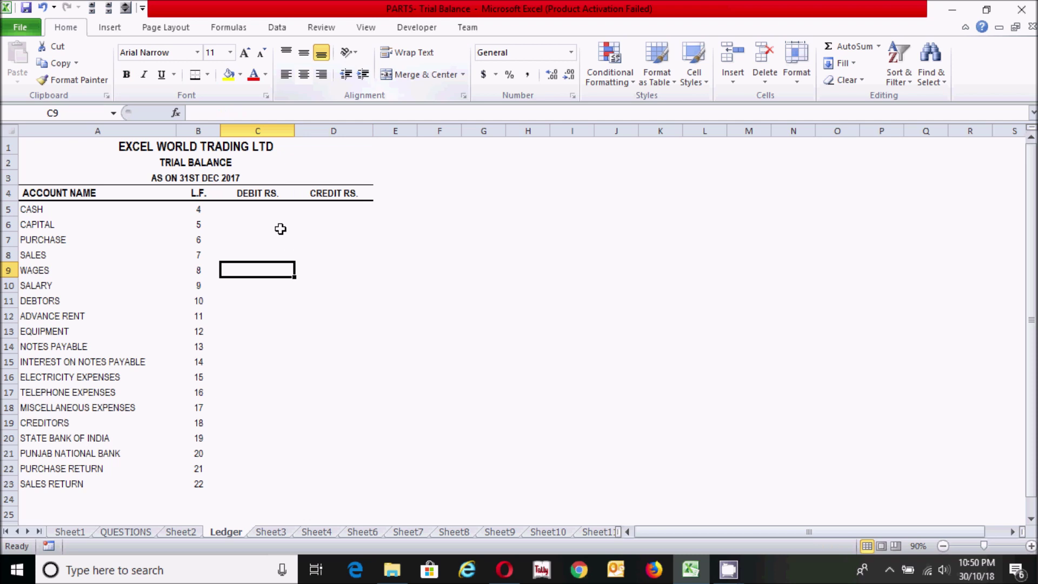
- Change the L.F. formula for CASH in B5 to =IF(A5="","",ROW(1:1))
{"action": "key", "text": "Up"}
{"action": "key", "text": "Up"}
{"action": "key", "text": "Up"}
{"action": "key", "text": "Up"}
{"action": "key", "text": "Left"}
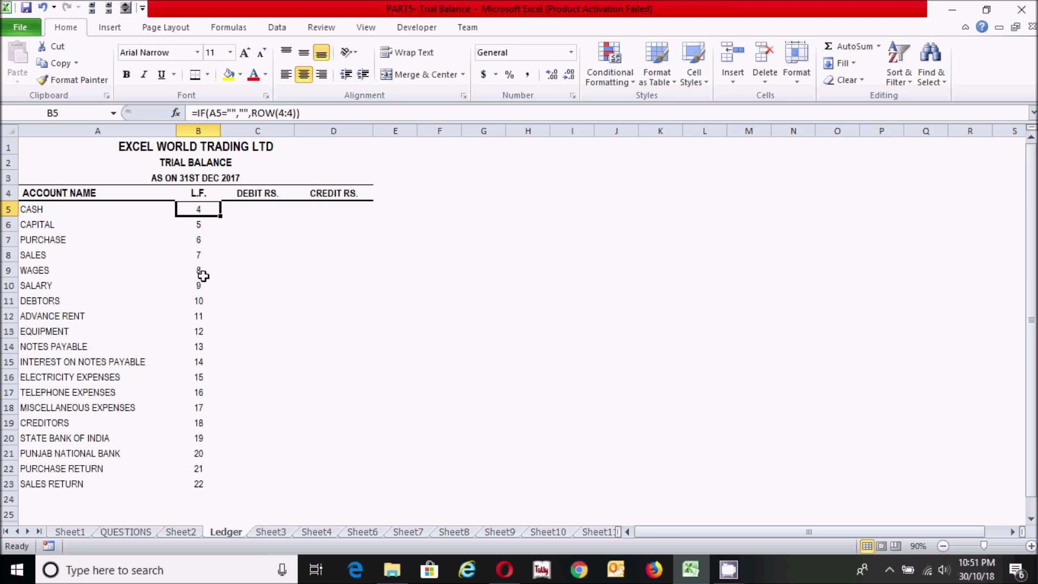
{"action": "left_click", "coordinate": [296, 112]}
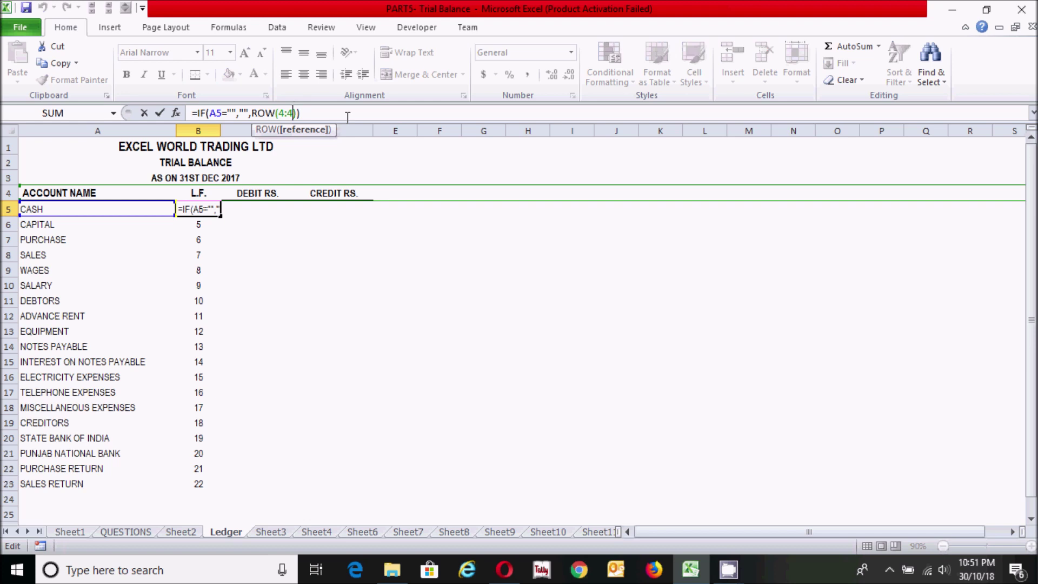
{"action": "key", "text": "BackSpace"}
{"action": "key", "text": "BackSpace"}
{"action": "key", "text": "BackSpace"}
{"action": "type", "text": "1"}
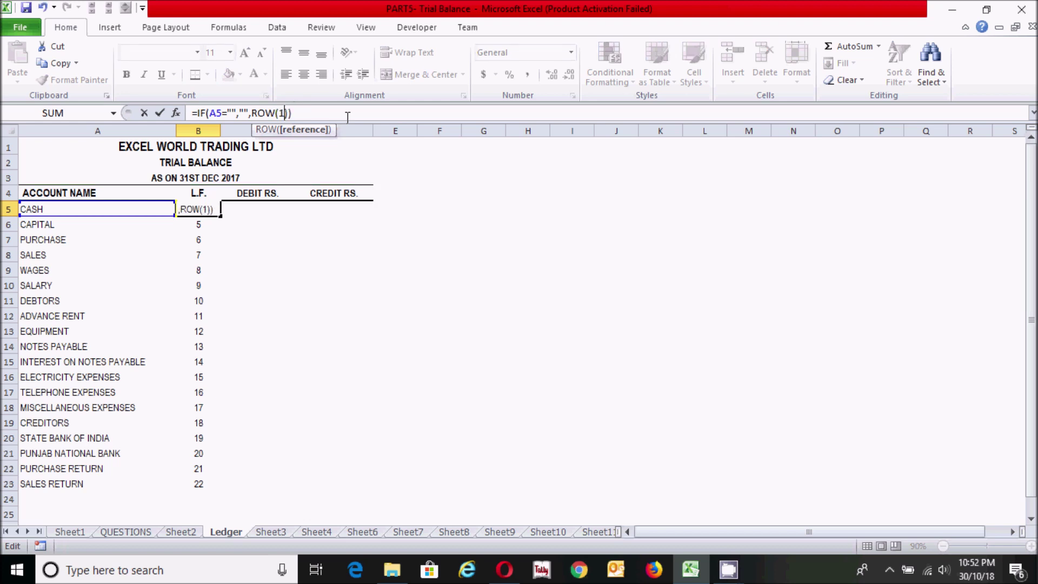
{"action": "type", "text": ":1"}
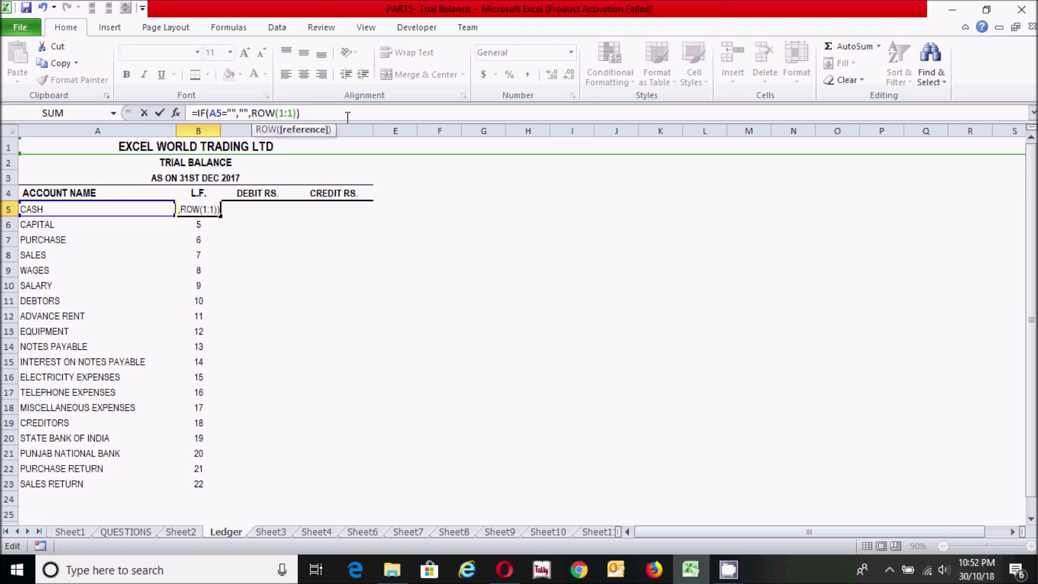
{"action": "key", "text": "Return"}
- Fill the L.F. formula from B5 down to the SALES RETURN row in B23
{"action": "left_click", "coordinate": [196, 210]}
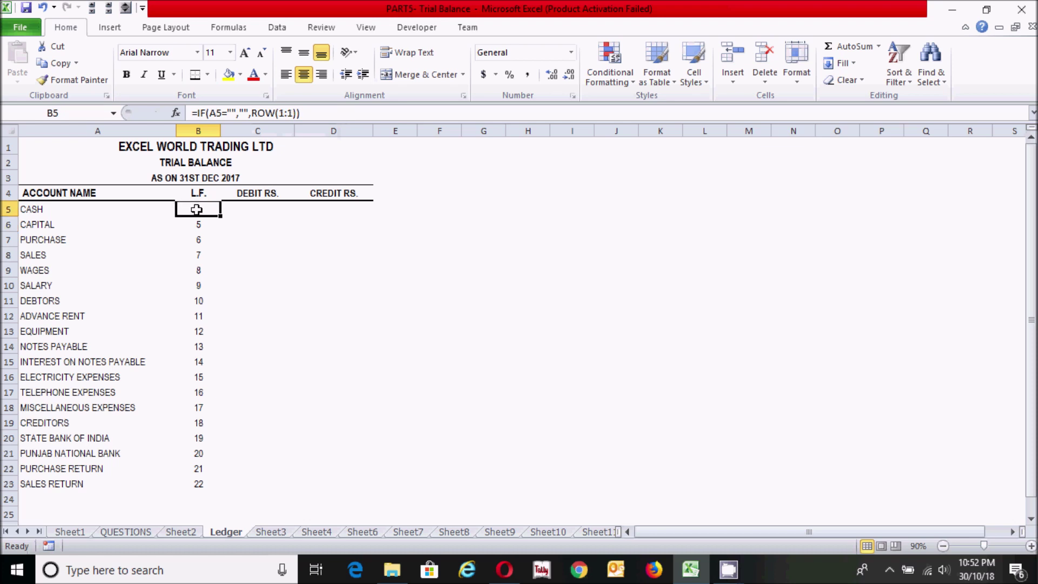
{"action": "left_click_drag", "start_coordinate": [220, 216], "coordinate": [211, 485]}
{"action": "left_click", "coordinate": [292, 465]}
{"action": "left_click", "coordinate": [313, 377]}
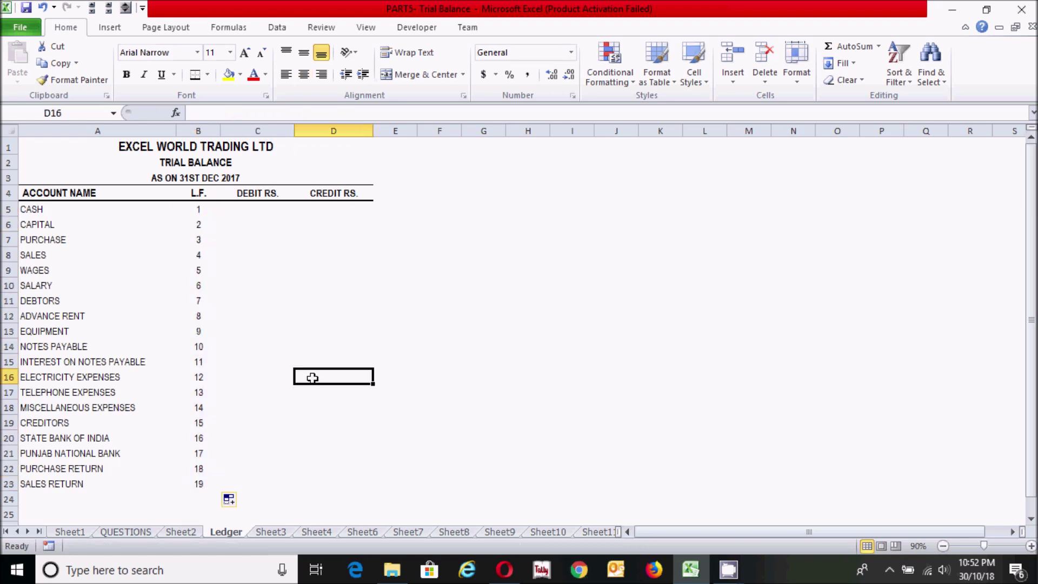
{"action": "left_click", "coordinate": [315, 327]}
{"action": "left_click", "coordinate": [267, 489]}
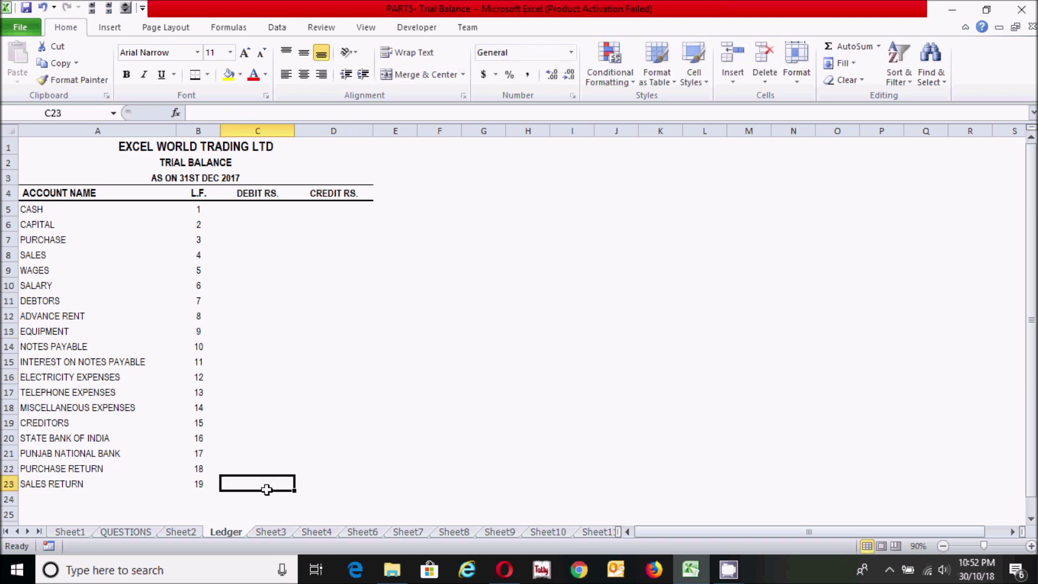
{"action": "left_click", "coordinate": [279, 436]}
{"action": "left_click", "coordinate": [282, 466]}
{"action": "left_click", "coordinate": [258, 485]}
- Apply a top and thick bottom border to the totals row A24:D24
{"action": "left_click", "coordinate": [52, 498]}
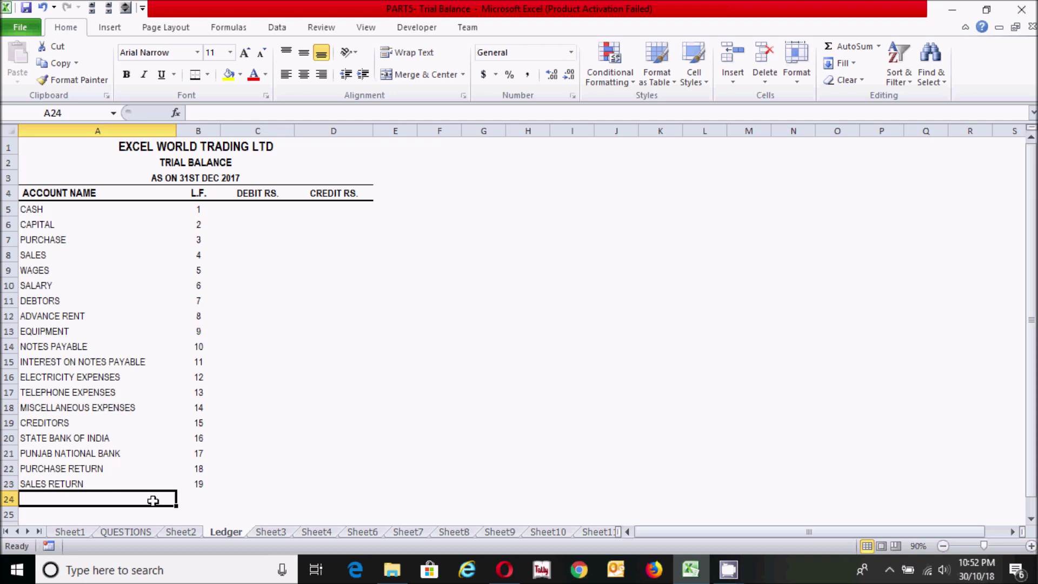
{"action": "left_click_drag", "start_coordinate": [153, 499], "coordinate": [371, 495]}
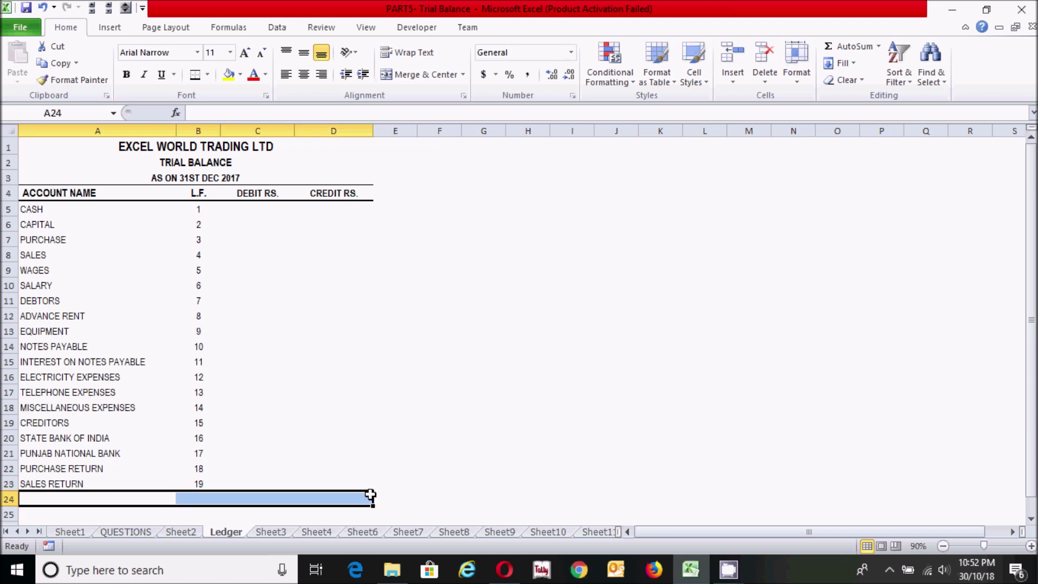
{"action": "left_click", "coordinate": [196, 76]}
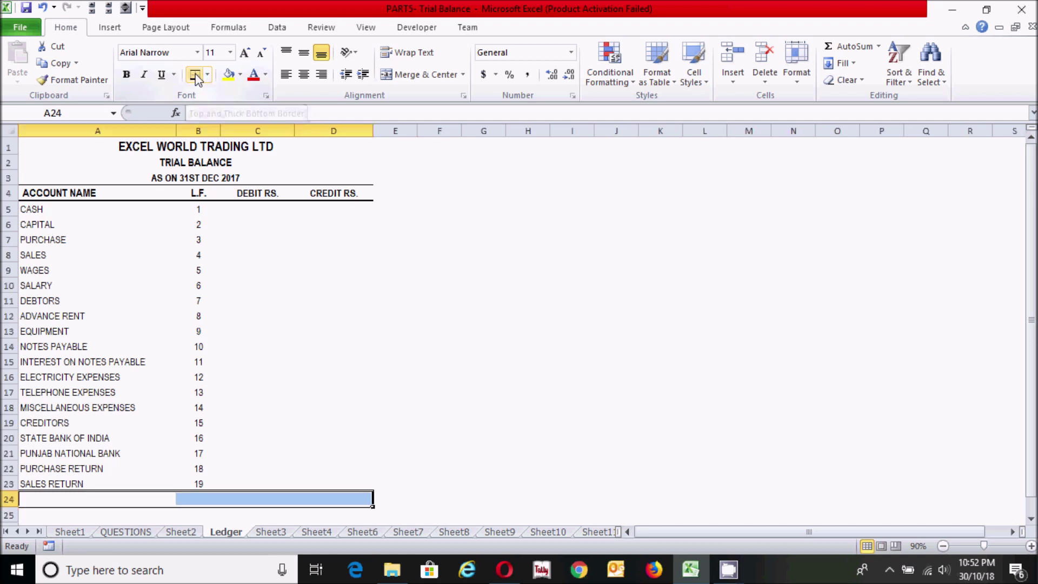
{"action": "left_click", "coordinate": [348, 438]}
{"action": "left_click", "coordinate": [304, 328]}
{"action": "left_click", "coordinate": [276, 414]}
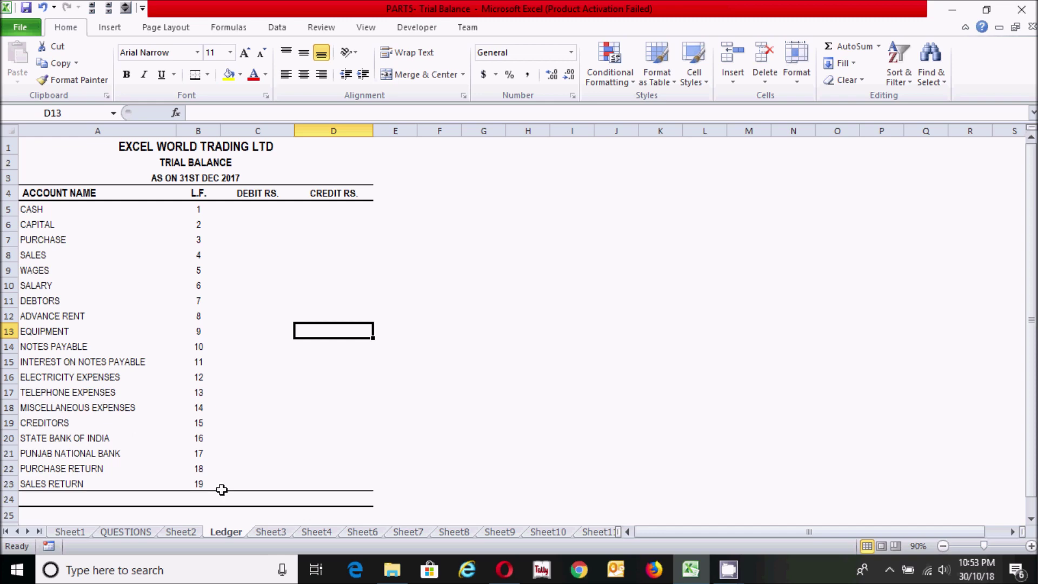
- Examine the balances in the cash, capital and purchase accounts on Sheet6, Sheet7 and Sheet8, and return to the Ledger sheet
{"action": "left_click", "coordinate": [362, 532]}
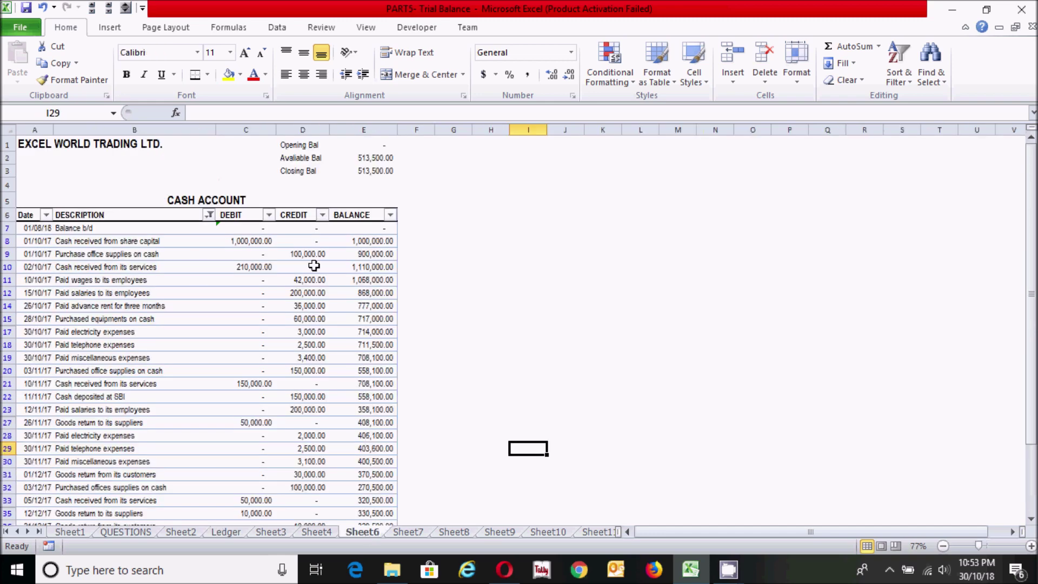
{"action": "left_click", "coordinate": [366, 158]}
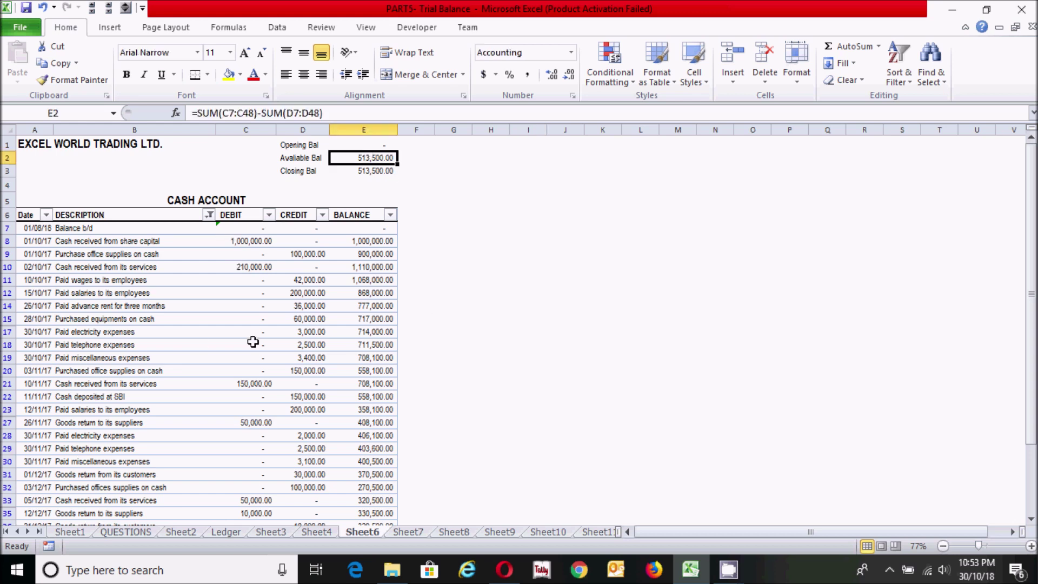
{"action": "left_click", "coordinate": [407, 532]}
{"action": "left_click", "coordinate": [403, 228]}
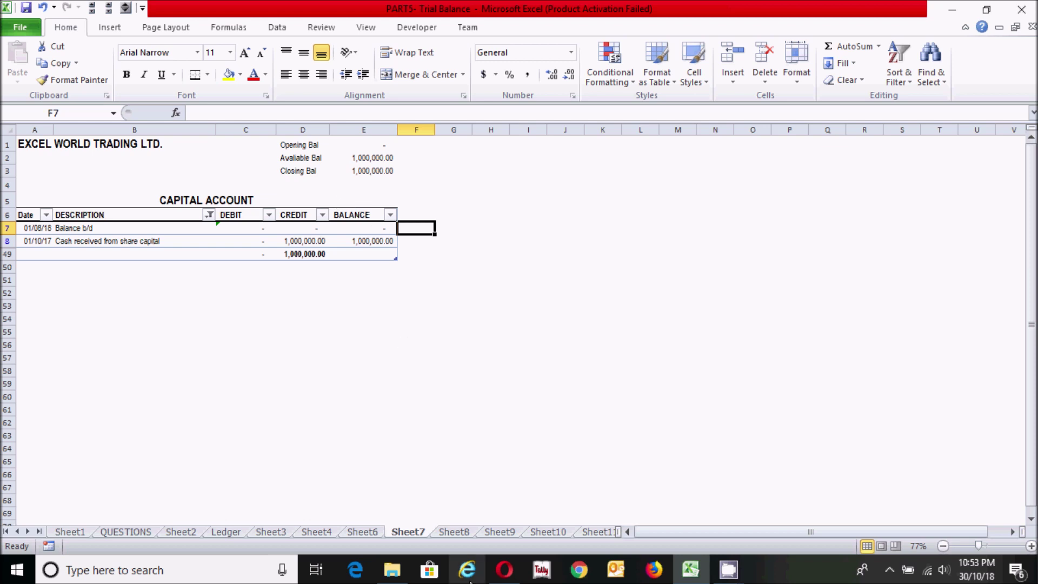
{"action": "left_click", "coordinate": [454, 533]}
{"action": "left_click", "coordinate": [448, 384]}
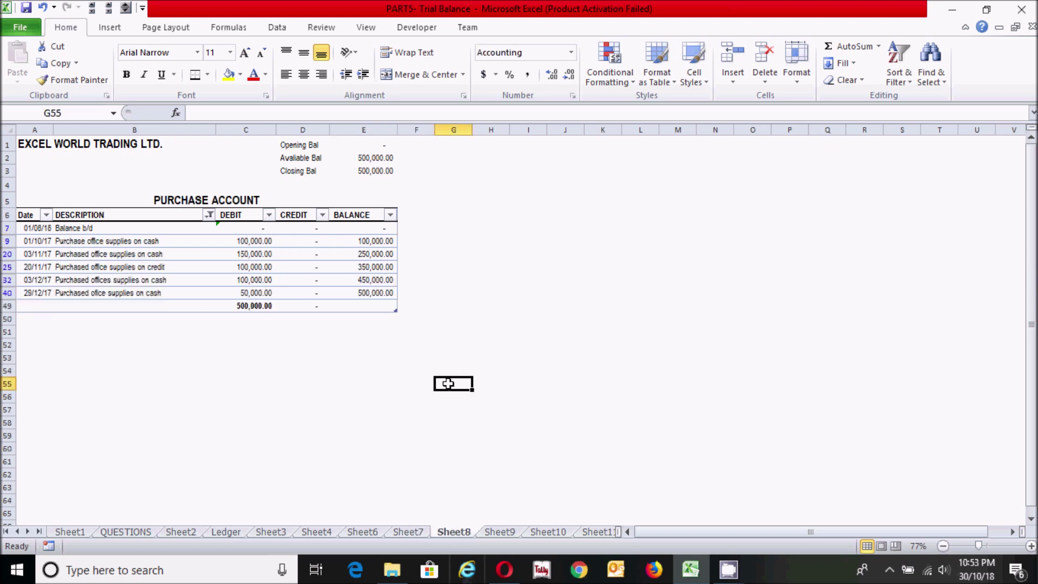
{"action": "left_click", "coordinate": [481, 342]}
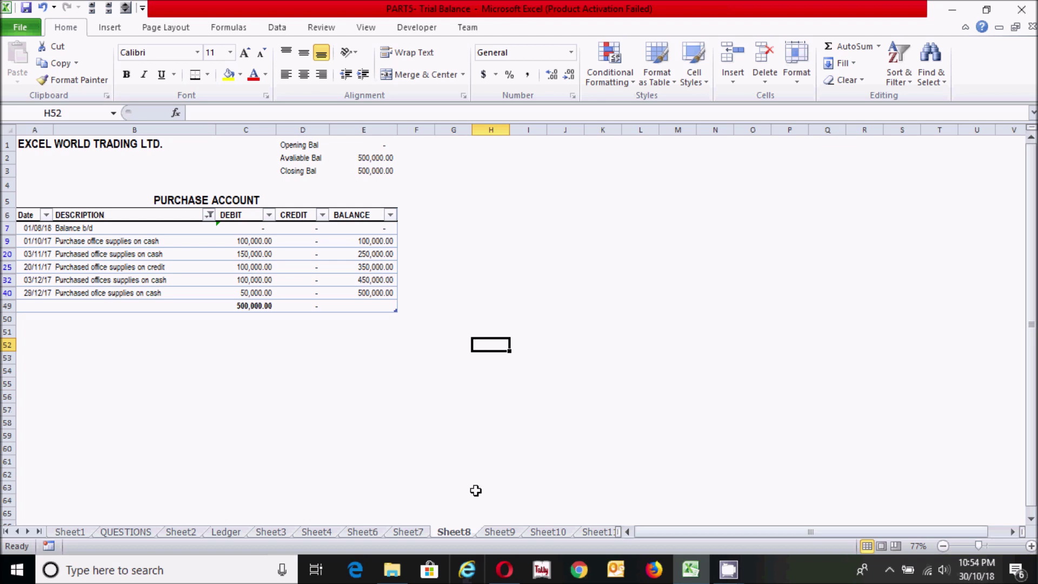
{"action": "key", "text": "ctrl+Page_Up"}
{"action": "key", "text": "ctrl+Page_Up"}
{"action": "key", "text": "ctrl+Page_Up"}
{"action": "key", "text": "ctrl+Page_Up"}
{"action": "key", "text": "ctrl+Page_Up"}
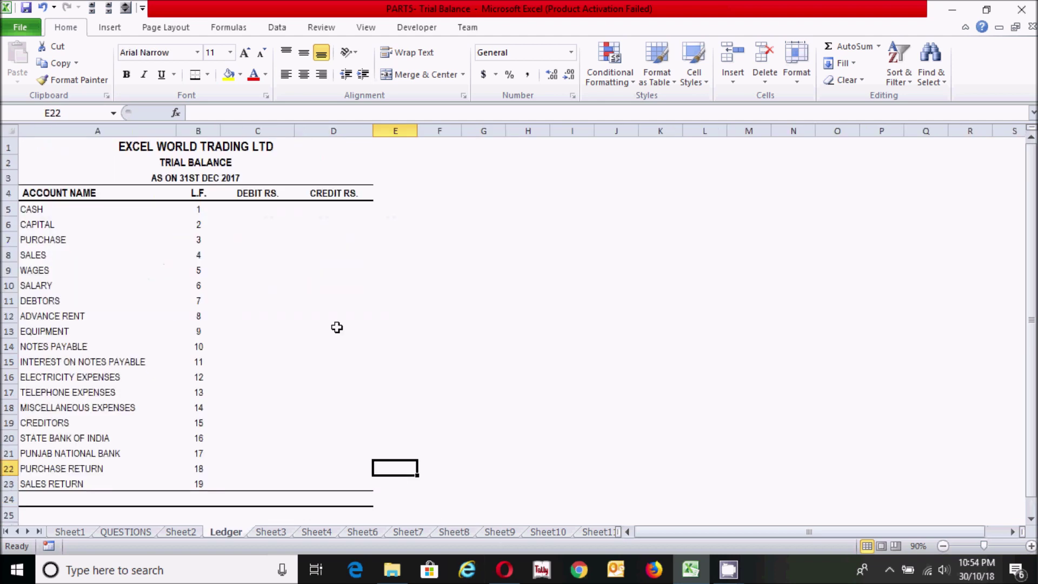
- Begin the debit formula for CASH in C5 with =IF(SUMIF( so the logical test starts with a SUMIF
{"action": "left_click", "coordinate": [261, 213]}
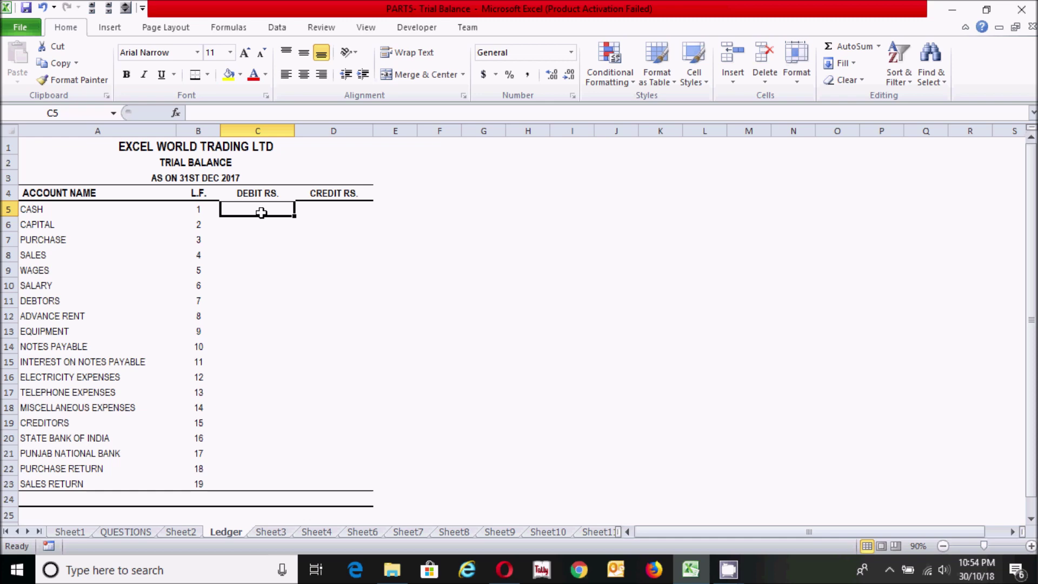
{"action": "left_click", "coordinate": [318, 533]}
{"action": "left_click", "coordinate": [225, 533]}
{"action": "type", "text": "="}
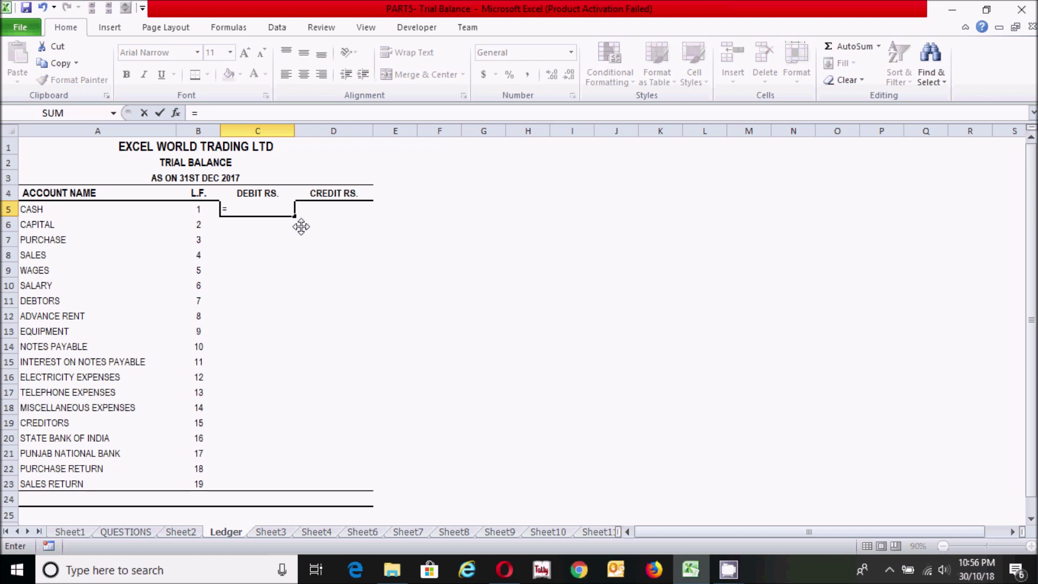
{"action": "type", "text": "if"}
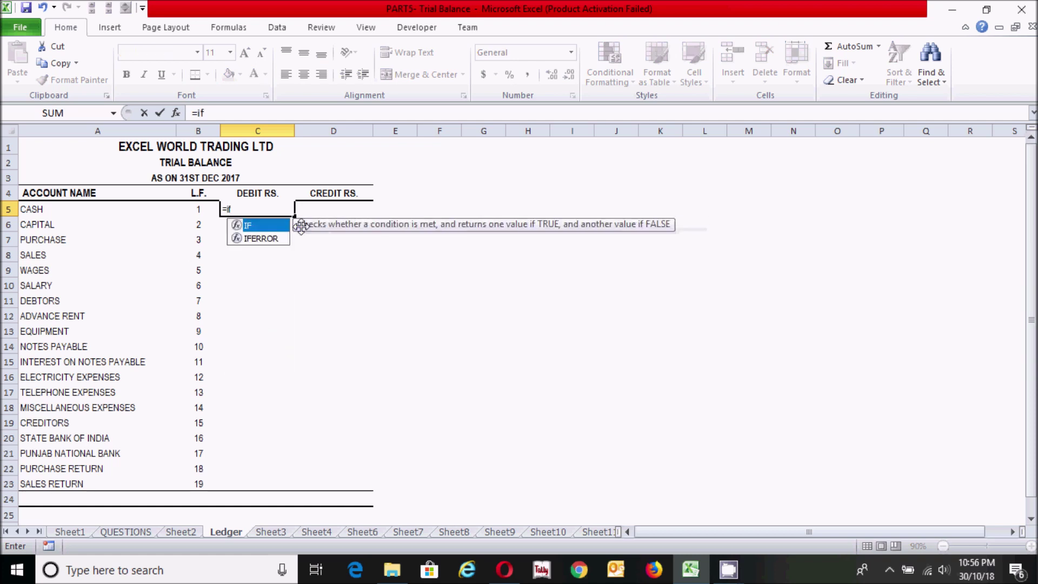
{"action": "double_click", "coordinate": [261, 227]}
{"action": "type", "text": "sumi"}
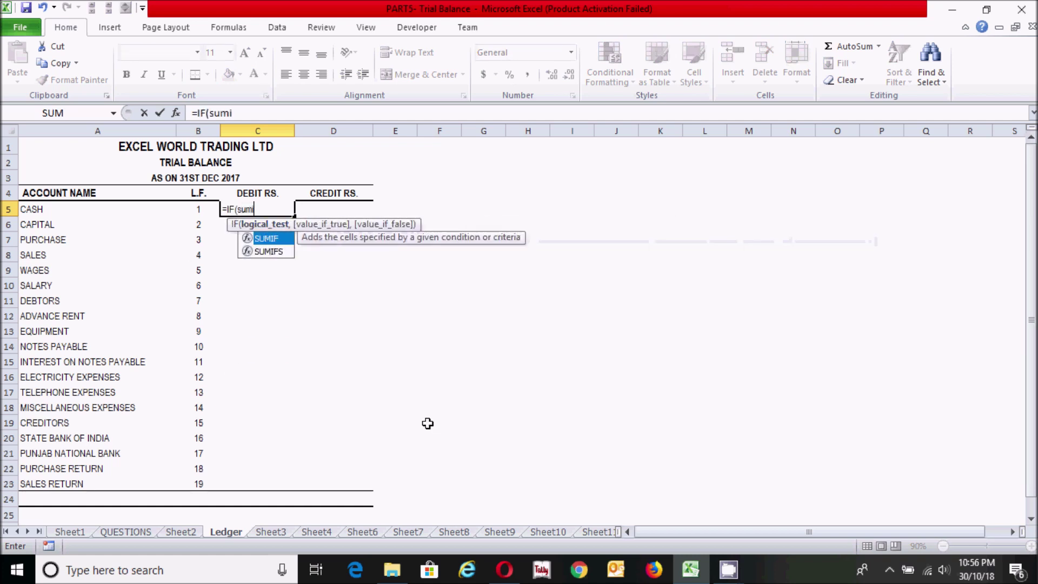
{"action": "type", "text": "f"}
{"action": "left_click", "coordinate": [266, 239]}
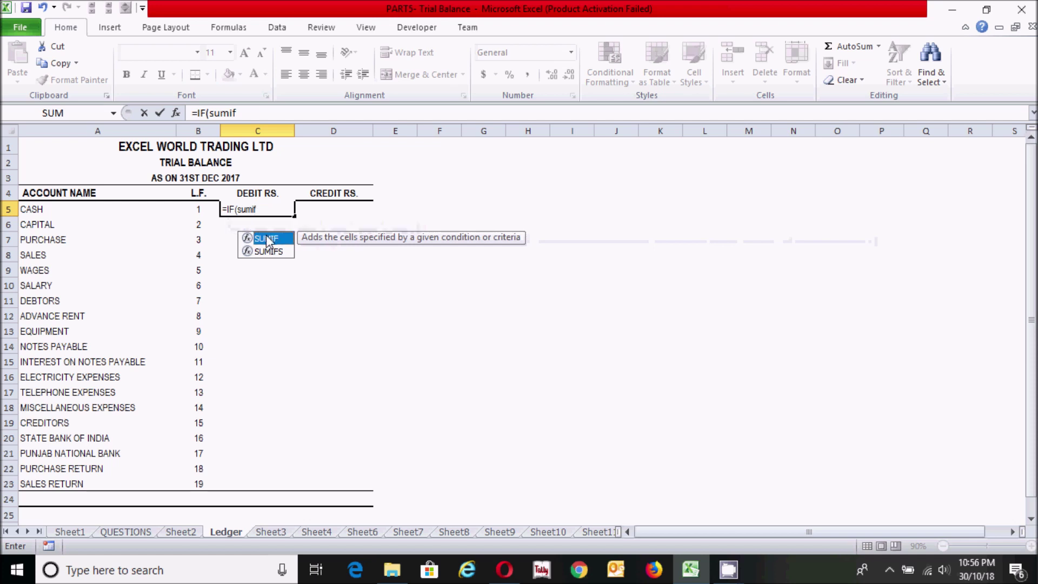
{"action": "double_click", "coordinate": [267, 239]}
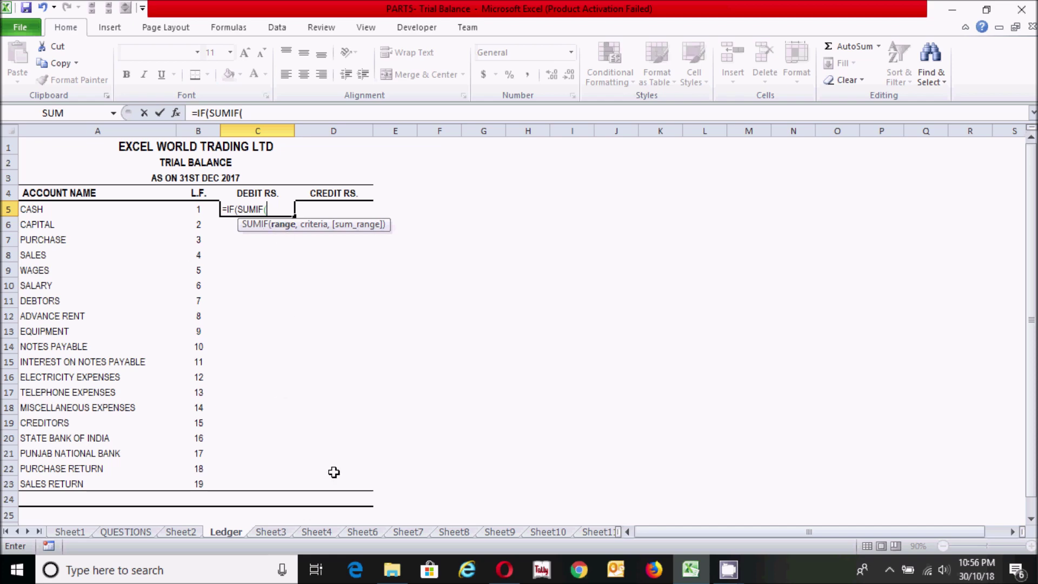
- Give the first SUMIF the absolute range Sheet4!$F$4:$H$40 from the journal's credit columns
{"action": "left_click", "coordinate": [318, 532]}
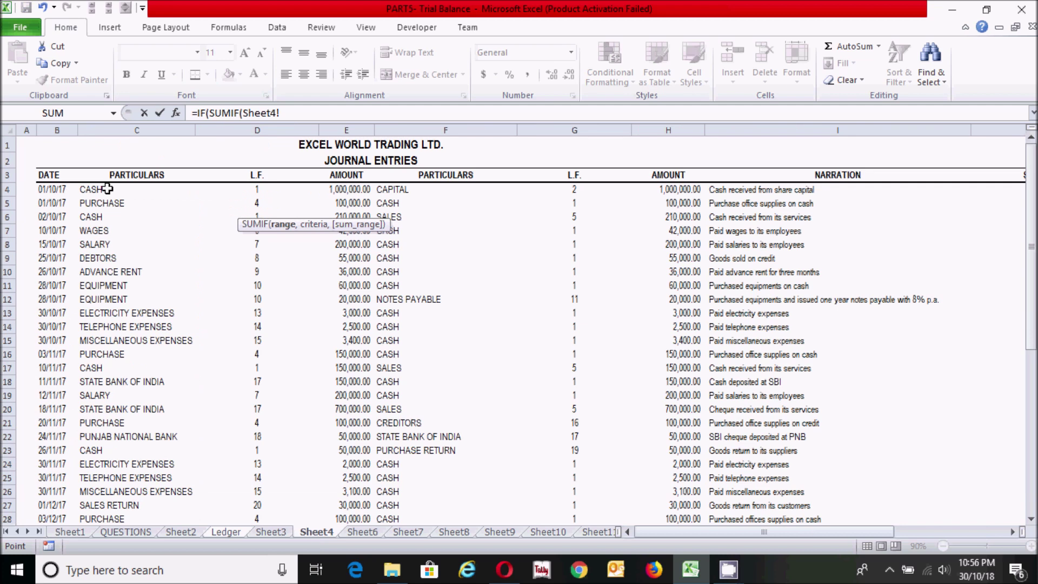
{"action": "left_click", "coordinate": [394, 190]}
{"action": "left_click_drag", "start_coordinate": [494, 192], "coordinate": [654, 353]}
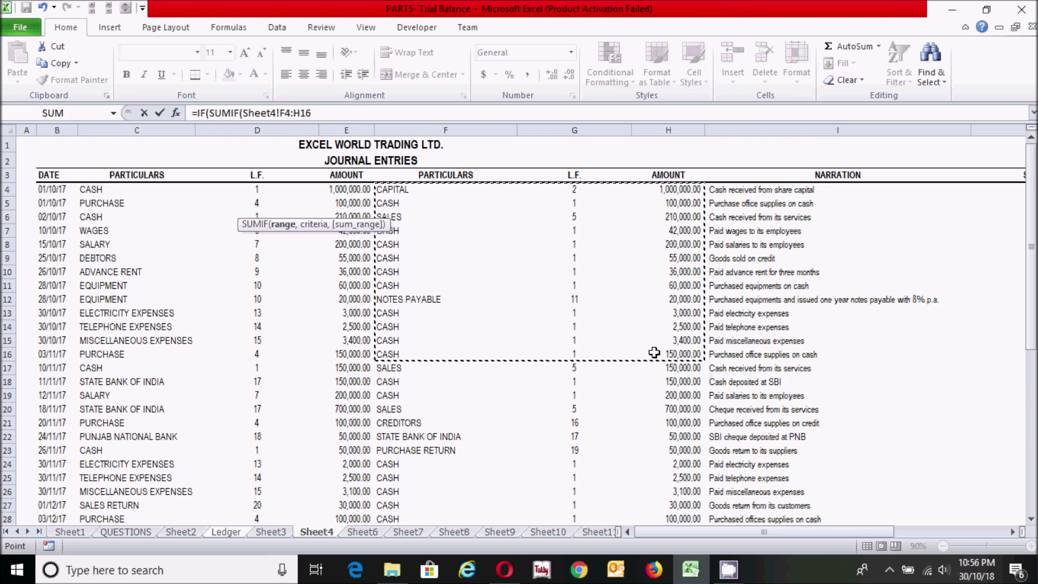
{"action": "scroll", "coordinate": [654, 353], "scroll_direction": "down", "scroll_amount": 4}
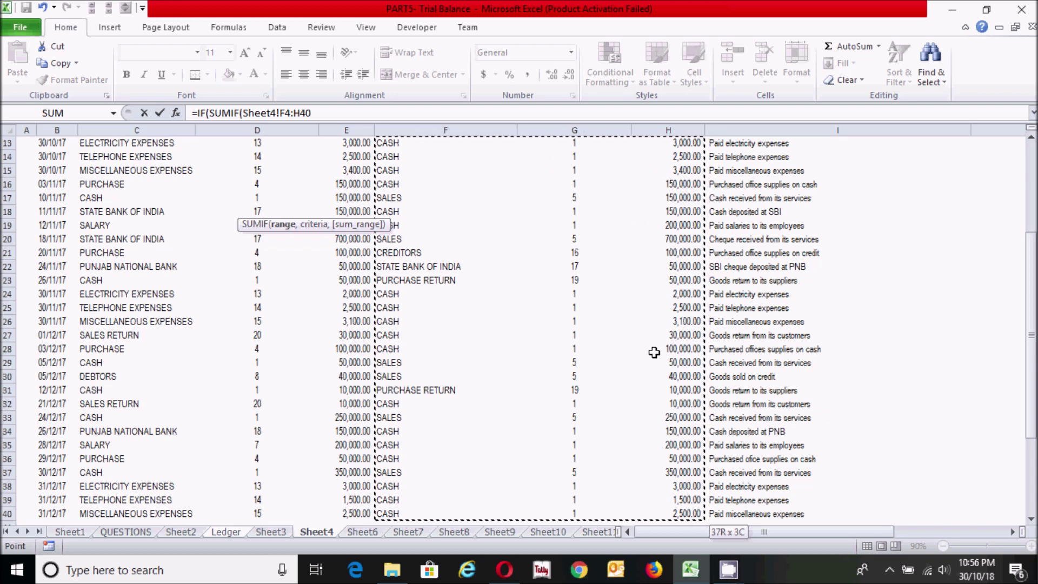
{"action": "key", "text": "F4"}
{"action": "type", "text": ","}
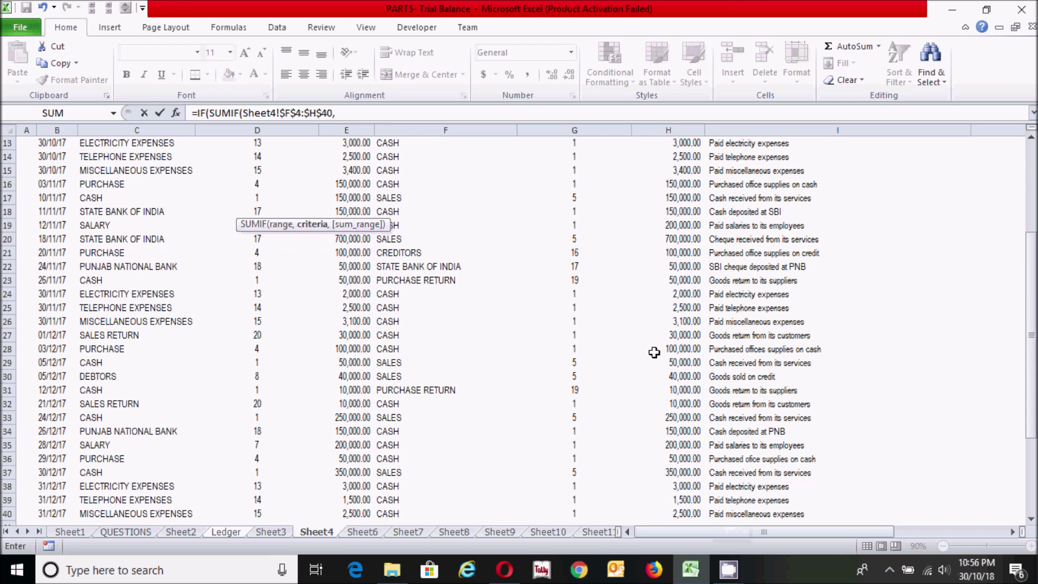
- Complete the first SUMIF with criteria Ledger!A5 and the absolute sum range Sheet4!$H$4:$H$40
{"action": "left_click_drag", "start_coordinate": [1032, 389], "coordinate": [1033, 250]}
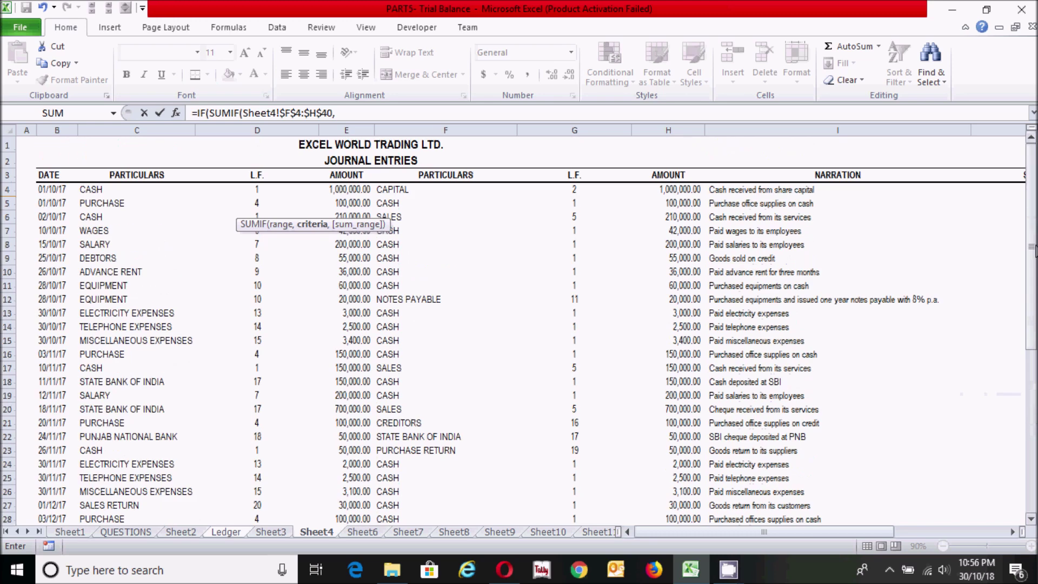
{"action": "left_click", "coordinate": [225, 532]}
{"action": "left_click", "coordinate": [54, 208]}
{"action": "type", "text": ","}
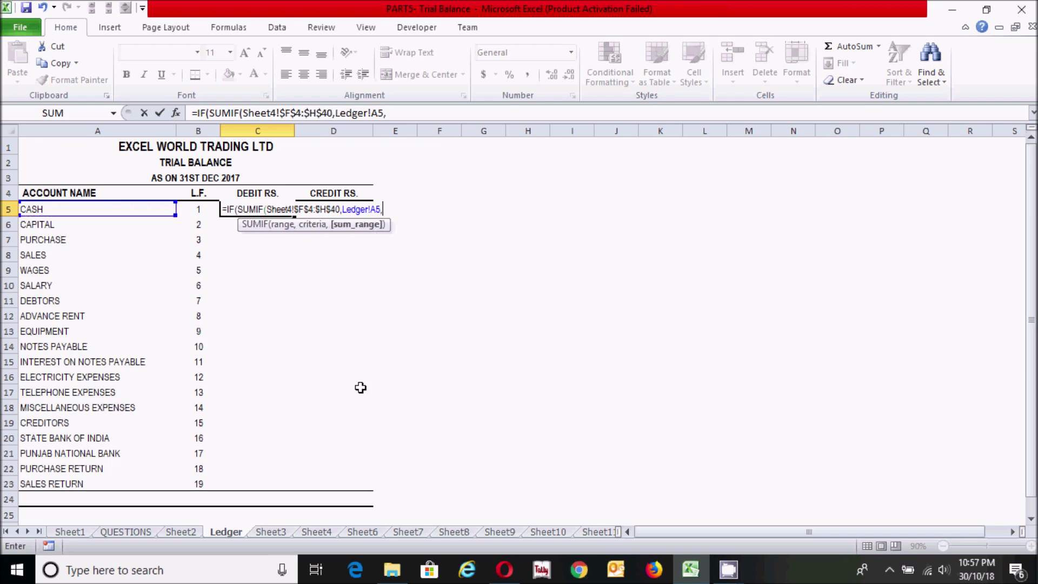
{"action": "left_click", "coordinate": [316, 533]}
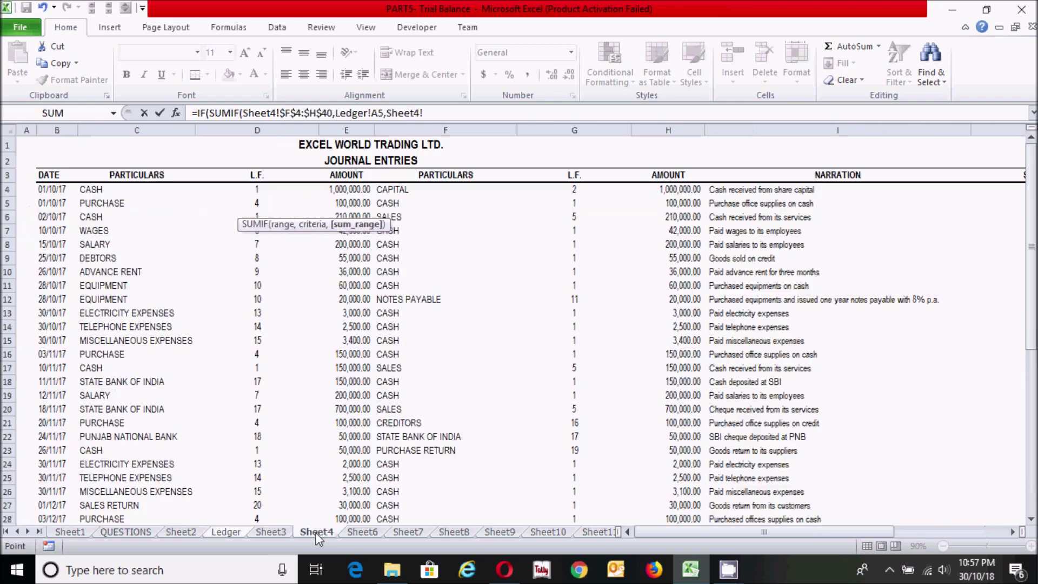
{"action": "left_click", "coordinate": [669, 189]}
{"action": "key", "text": "ctrl+shift+Down"}
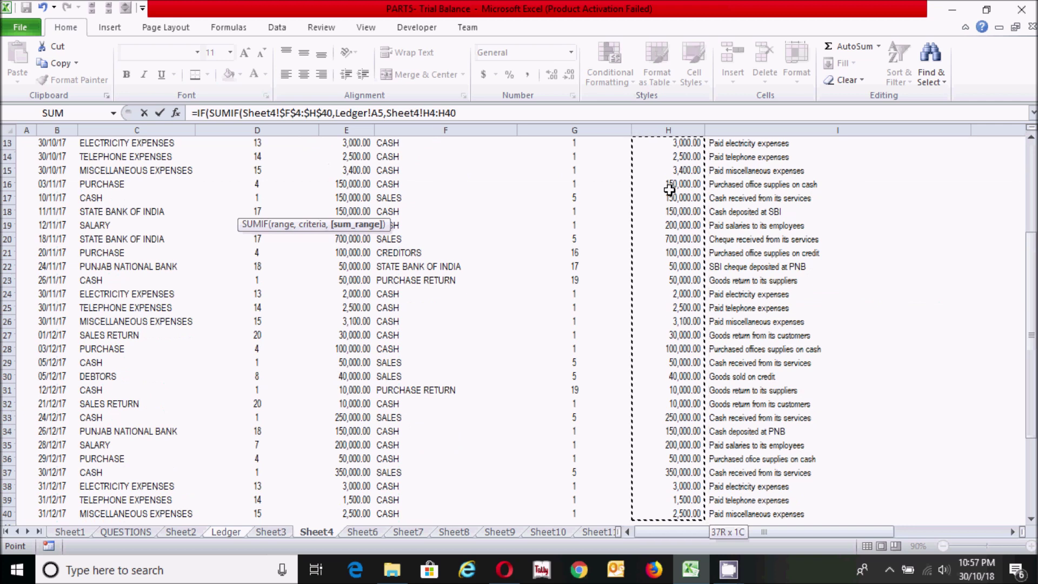
{"action": "key", "text": "F4"}
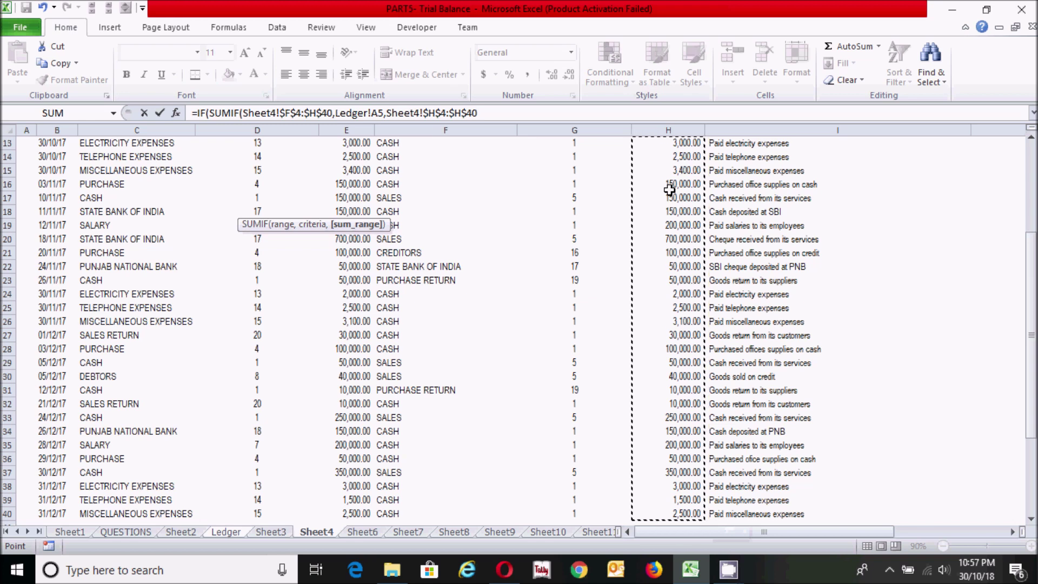
{"action": "type", "text": ")"}
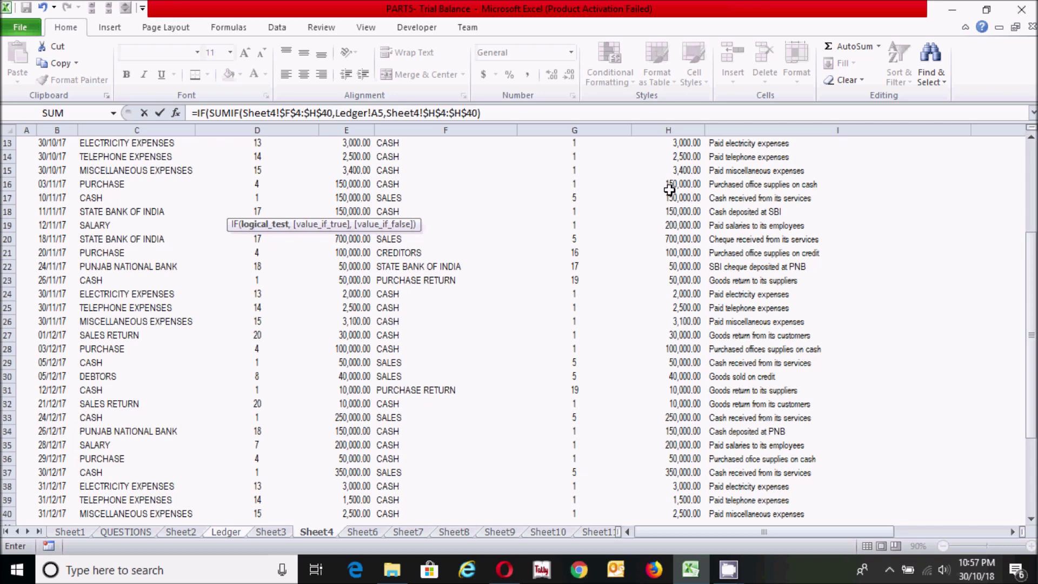
- Add a less-than comparison with a second SUMIF over the absolute debit-side range Sheet4!$C$4:$E$40
{"action": "type", "text": "<sumif"}
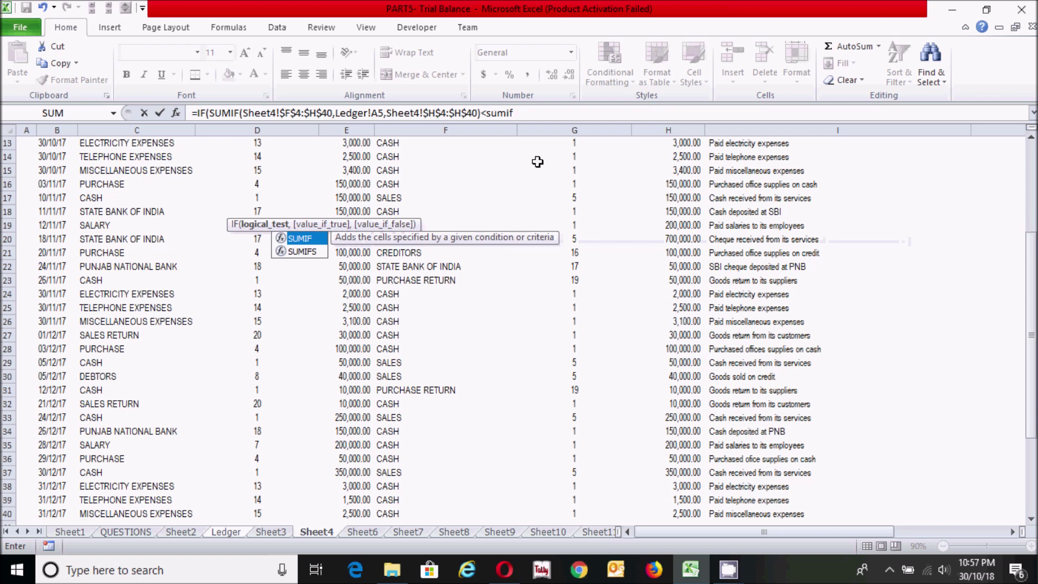
{"action": "double_click", "coordinate": [311, 237]}
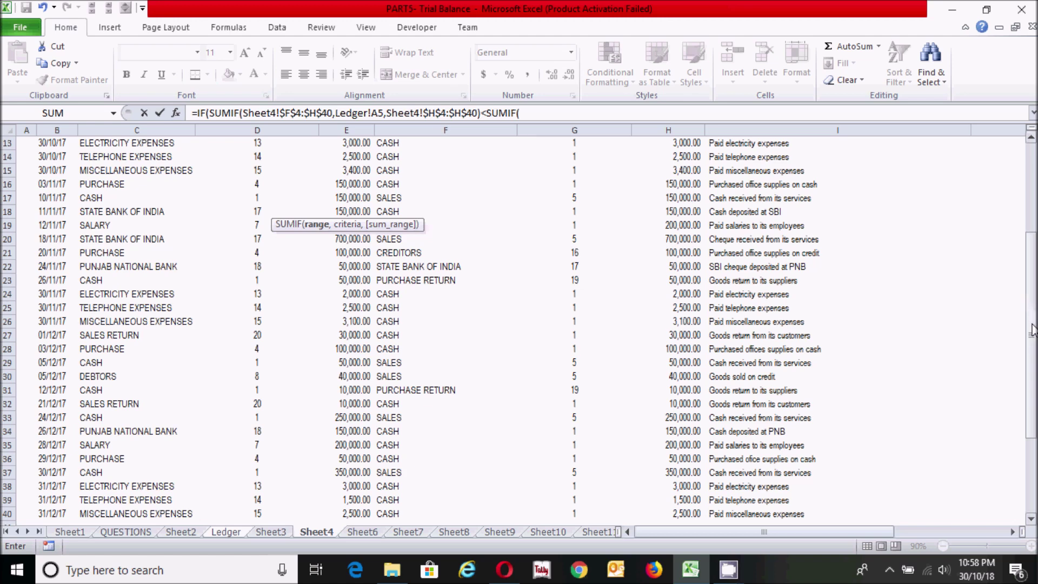
{"action": "scroll", "coordinate": [721, 205], "scroll_direction": "up", "scroll_amount": 4}
{"action": "left_click", "coordinate": [92, 154]}
{"action": "key", "text": "shift+Right"}
{"action": "key", "text": "shift+Right"}
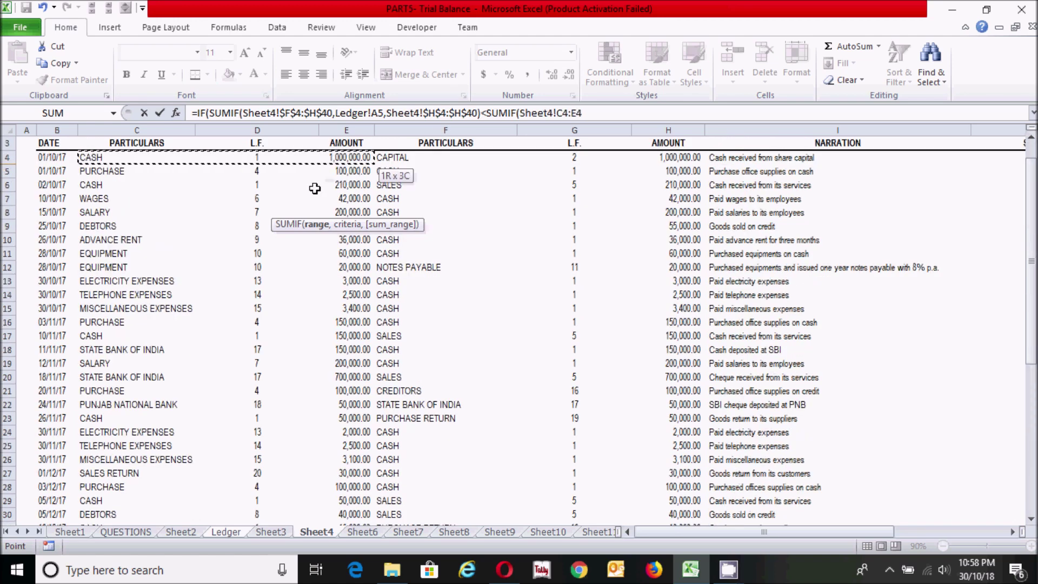
{"action": "key", "text": "ctrl+shift+Down"}
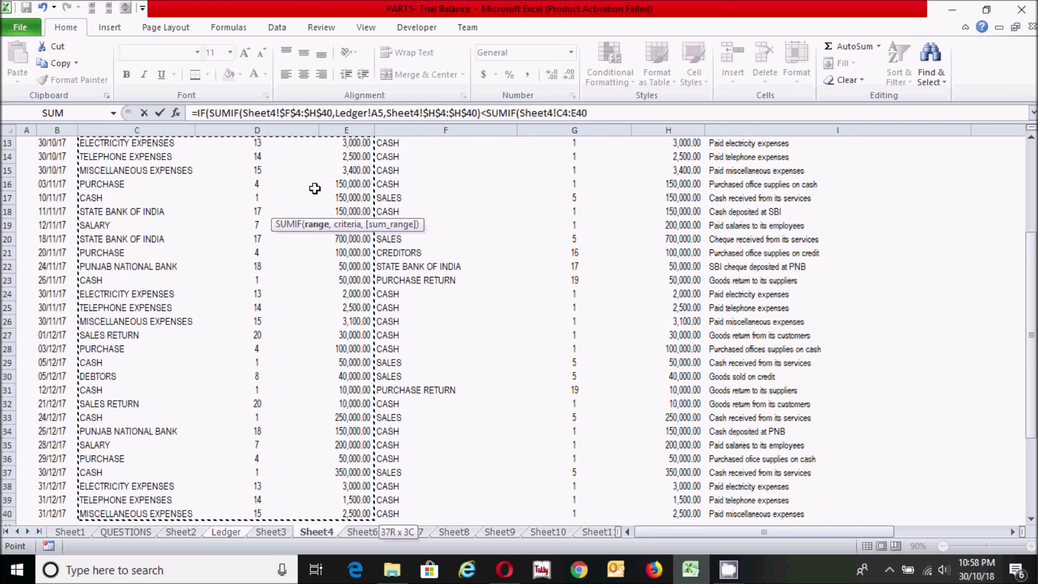
{"action": "key", "text": "F4"}
{"action": "type", "text": ","}
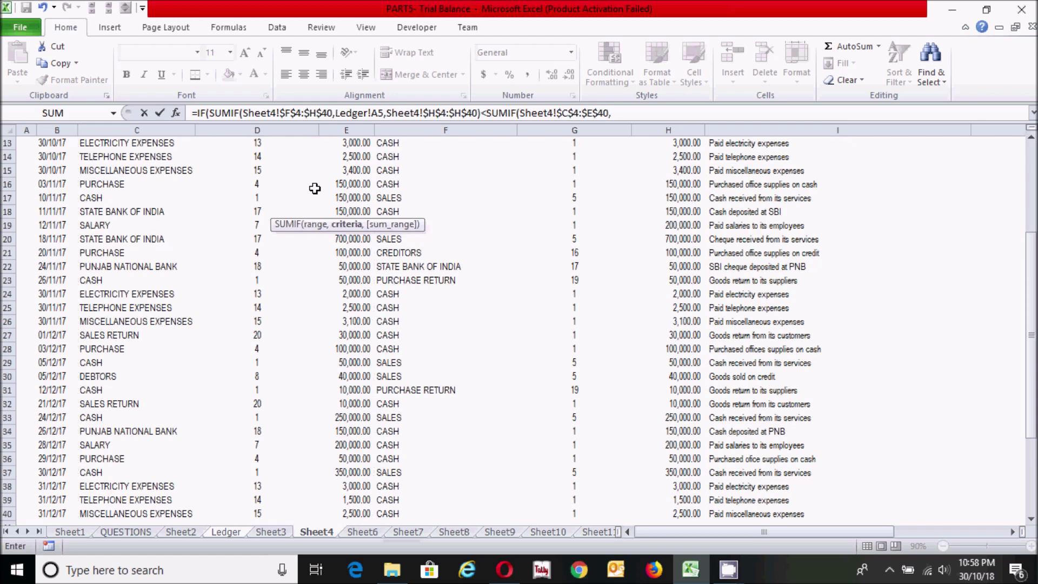
- Complete the second SUMIF with criteria Ledger!A5 and the absolute sum range Sheet4!$E$4:$E$40
{"action": "left_click", "coordinate": [226, 532]}
{"action": "left_click", "coordinate": [81, 209]}
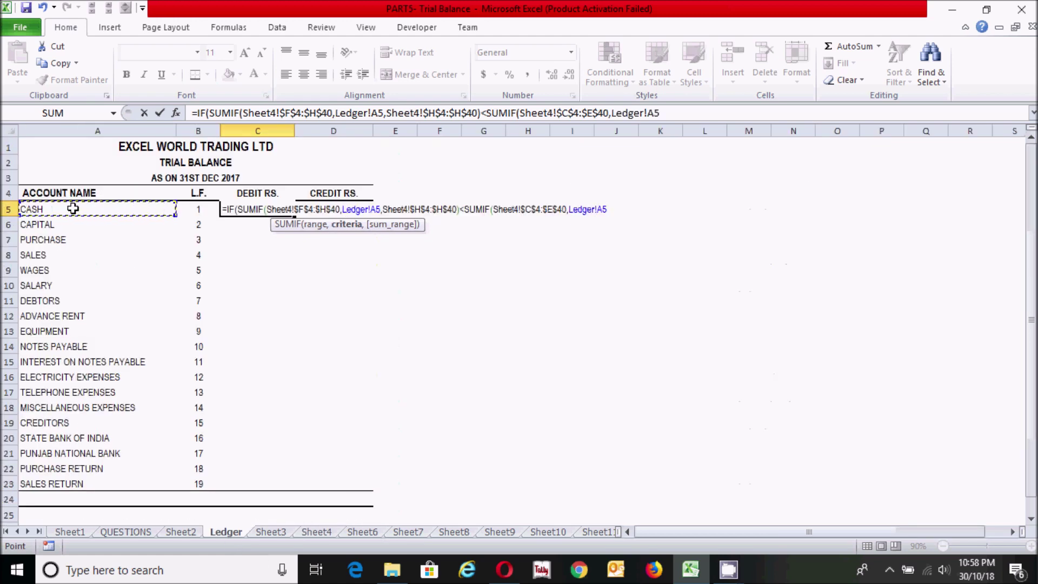
{"action": "type", "text": ","}
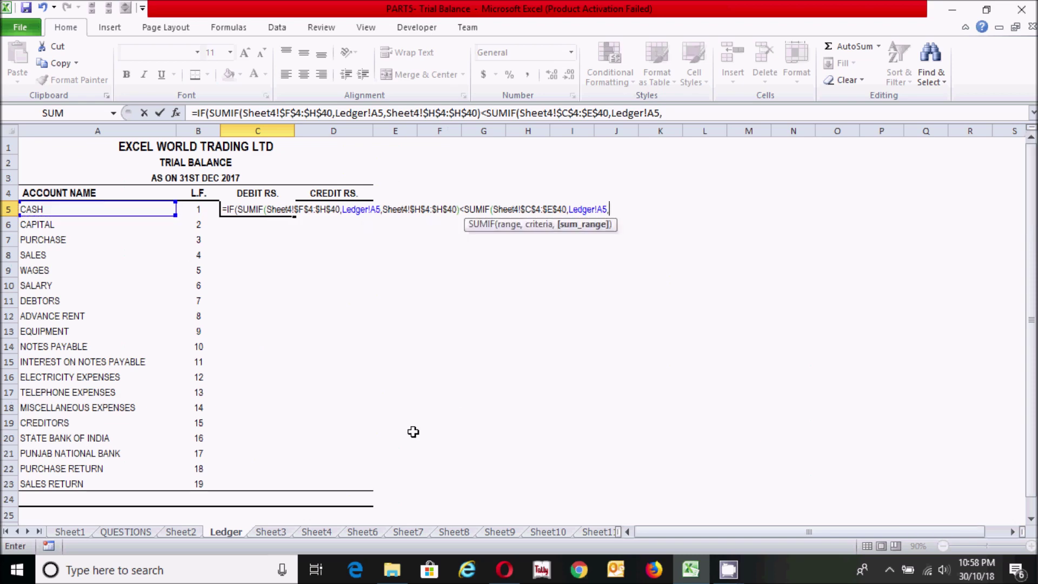
{"action": "left_click", "coordinate": [319, 532]}
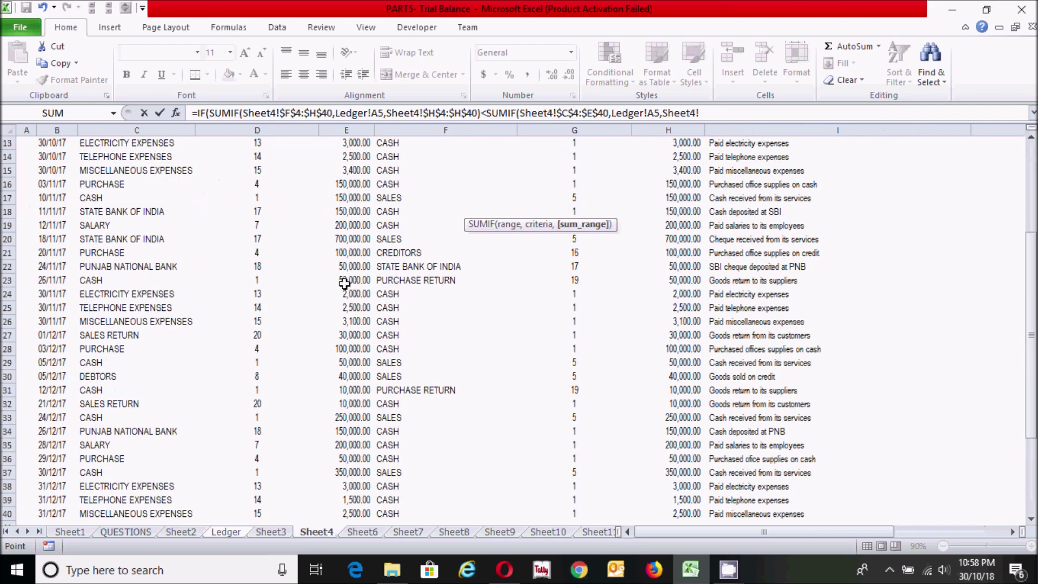
{"action": "left_click_drag", "start_coordinate": [1032, 265], "coordinate": [1032, 192]}
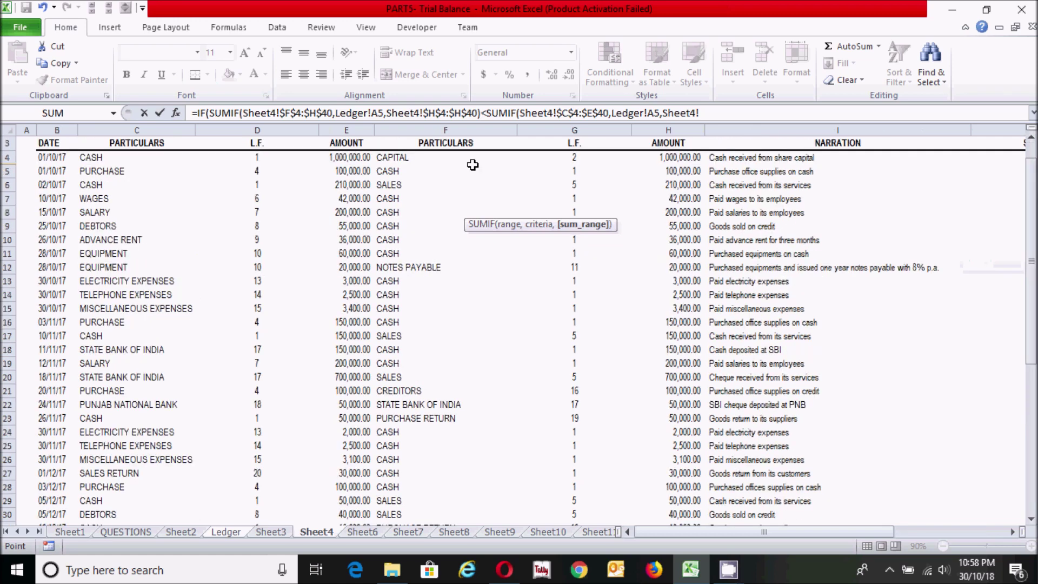
{"action": "left_click", "coordinate": [344, 157]}
{"action": "key", "text": "ctrl+shift+Down"}
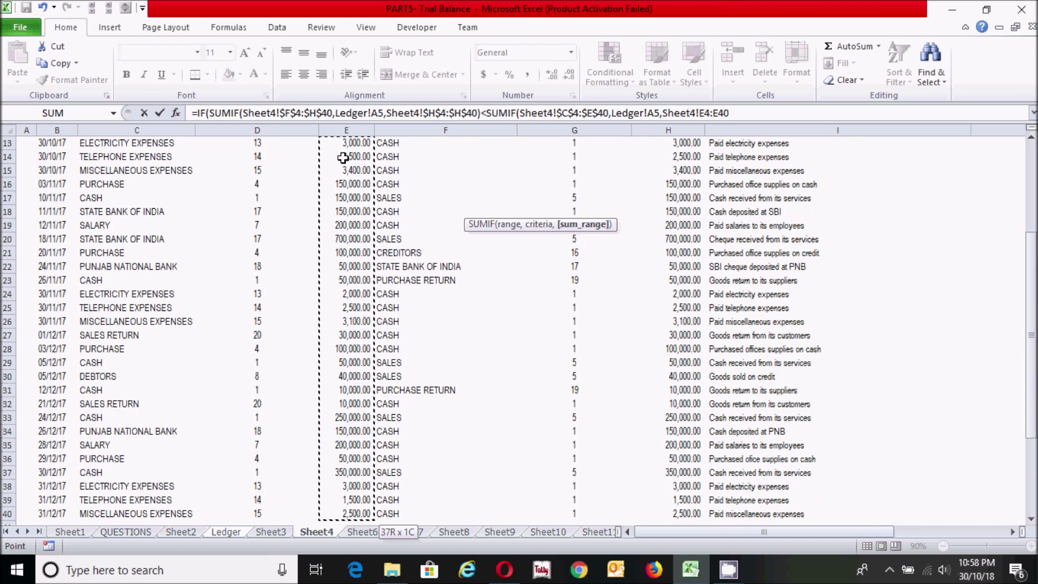
{"action": "key", "text": "F4"}
{"action": "type", "text": ")"}
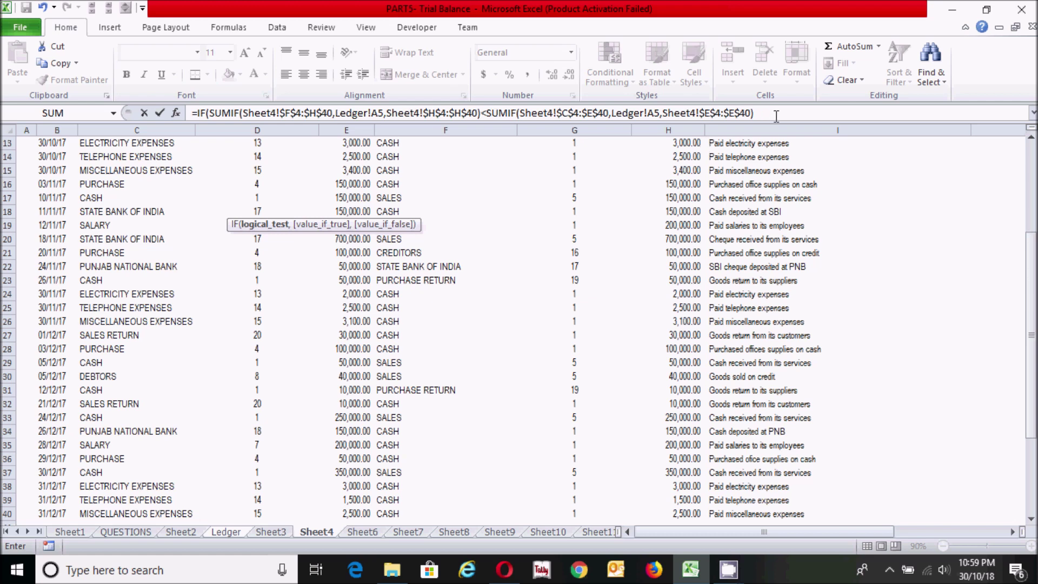
- Start the IF's value-if-true argument with a SUMIF over the absolute journal range Sheet4!$C$4:$E$40
{"action": "left_click", "coordinate": [779, 115]}
{"action": "type", "text": ","}
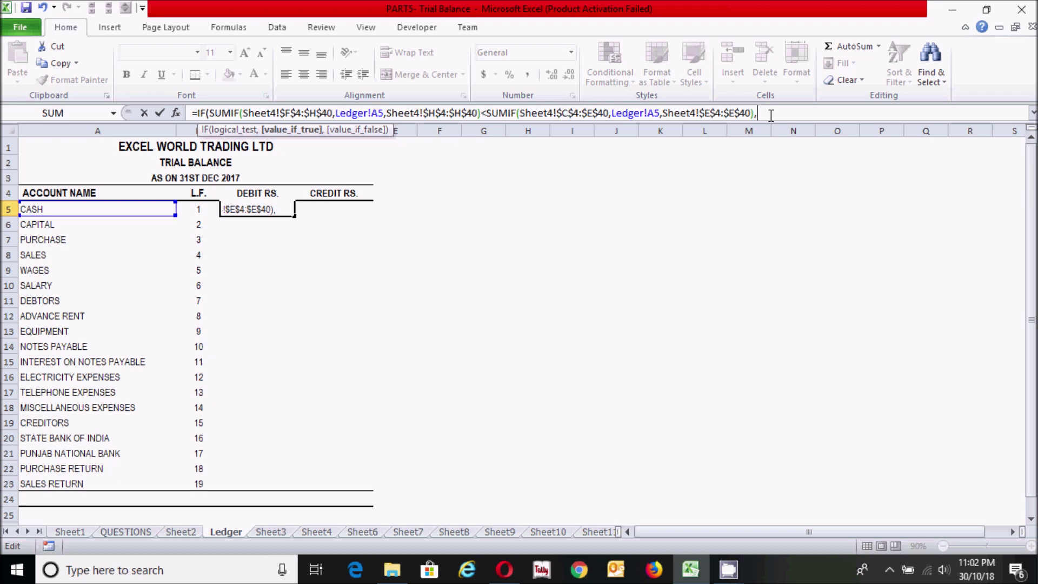
{"action": "type", "text": "sum"}
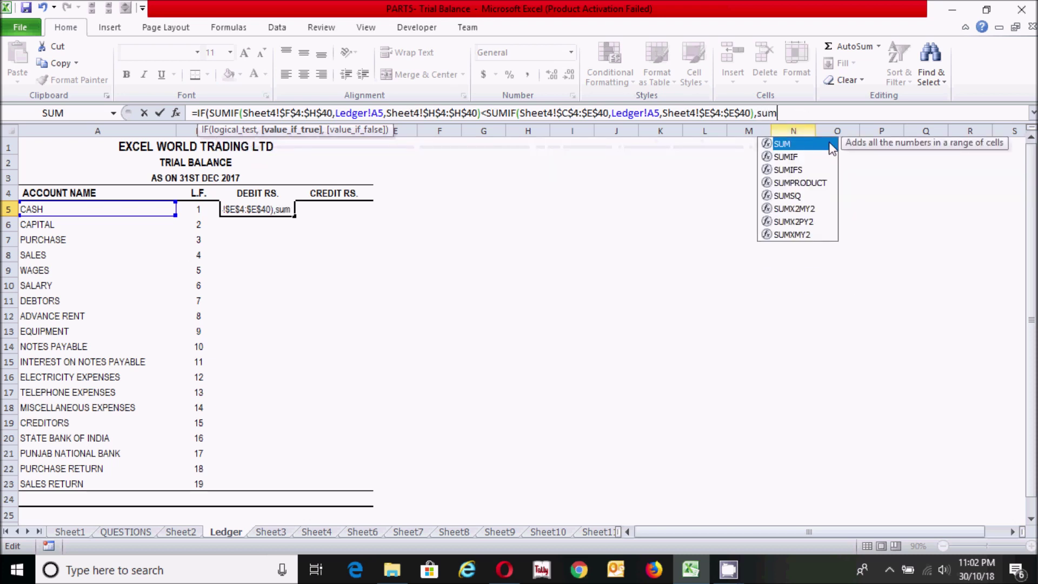
{"action": "type", "text": "if("}
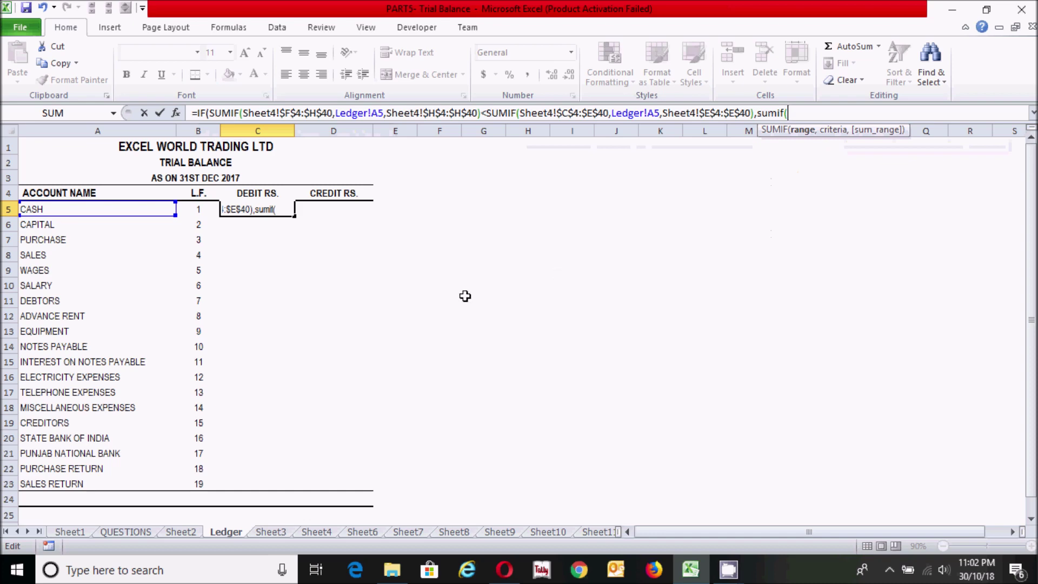
{"action": "left_click", "coordinate": [324, 533]}
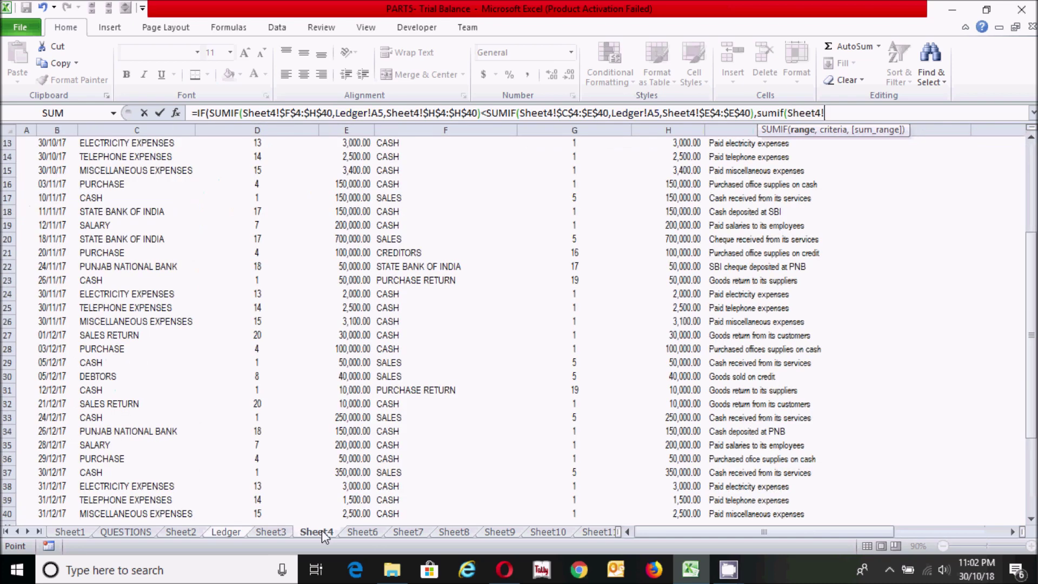
{"action": "left_click_drag", "start_coordinate": [1029, 332], "coordinate": [1032, 205]}
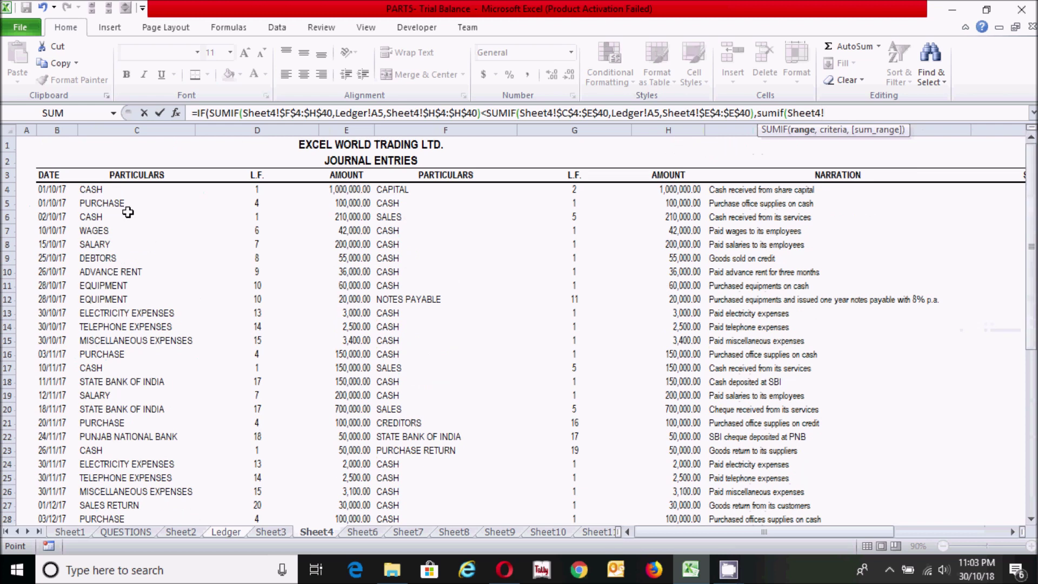
{"action": "left_click", "coordinate": [104, 190]}
{"action": "left_click_drag", "start_coordinate": [158, 189], "coordinate": [341, 199]}
{"action": "key", "text": "F4"}
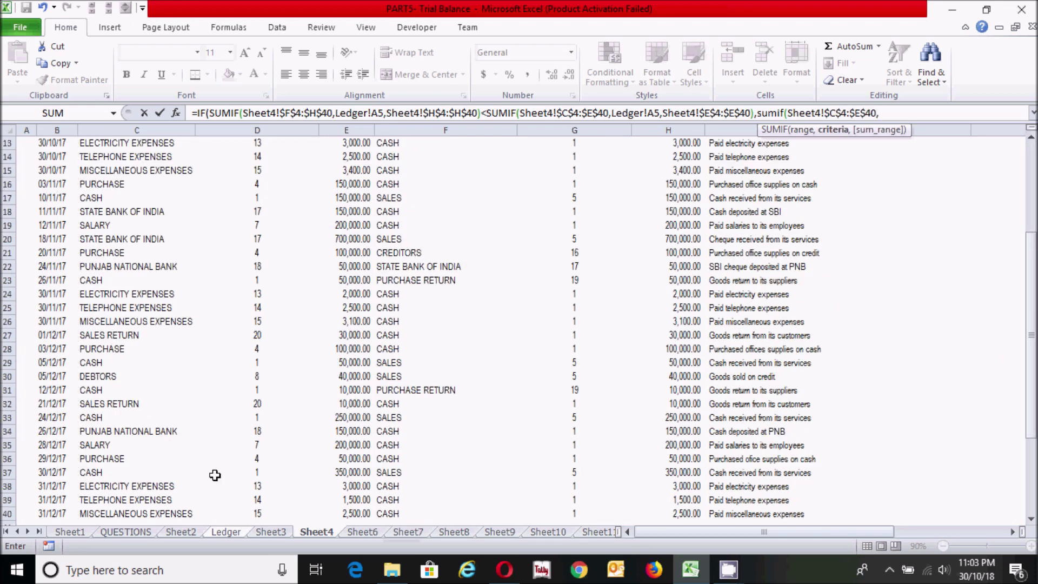
{"action": "type", "text": ","}
- Complete the value-if-true SUMIF with criteria Ledger!A5 and the absolute sum range Sheet4!$E$4:$E$40
{"action": "left_click", "coordinate": [238, 530]}
{"action": "left_click", "coordinate": [76, 209]}
{"action": "type", "text": ","}
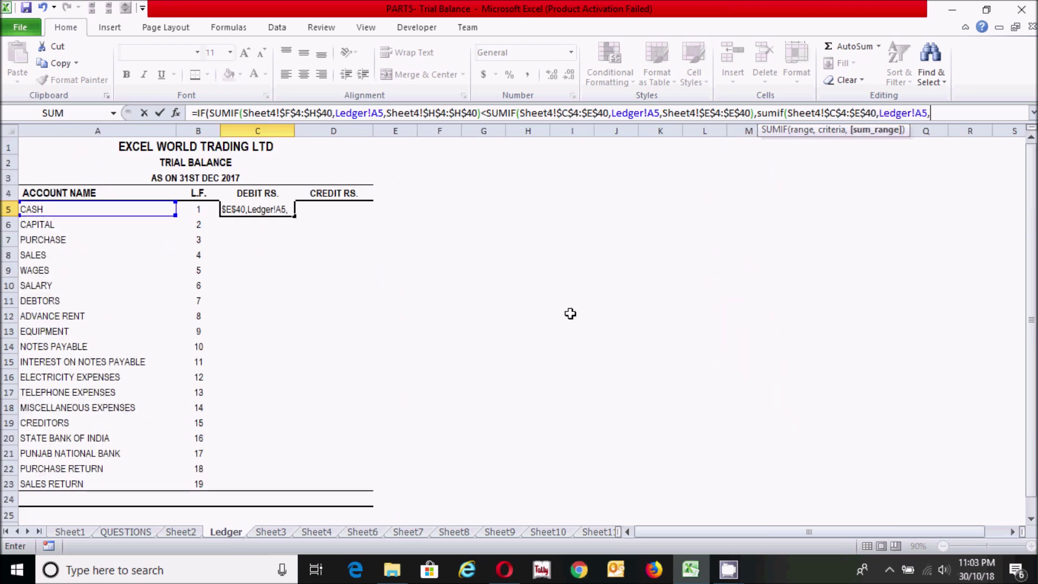
{"action": "left_click", "coordinate": [319, 531]}
{"action": "left_click_drag", "start_coordinate": [1032, 341], "coordinate": [1031, 251]}
{"action": "left_click", "coordinate": [342, 190]}
{"action": "key", "text": "ctrl+shift+Down"}
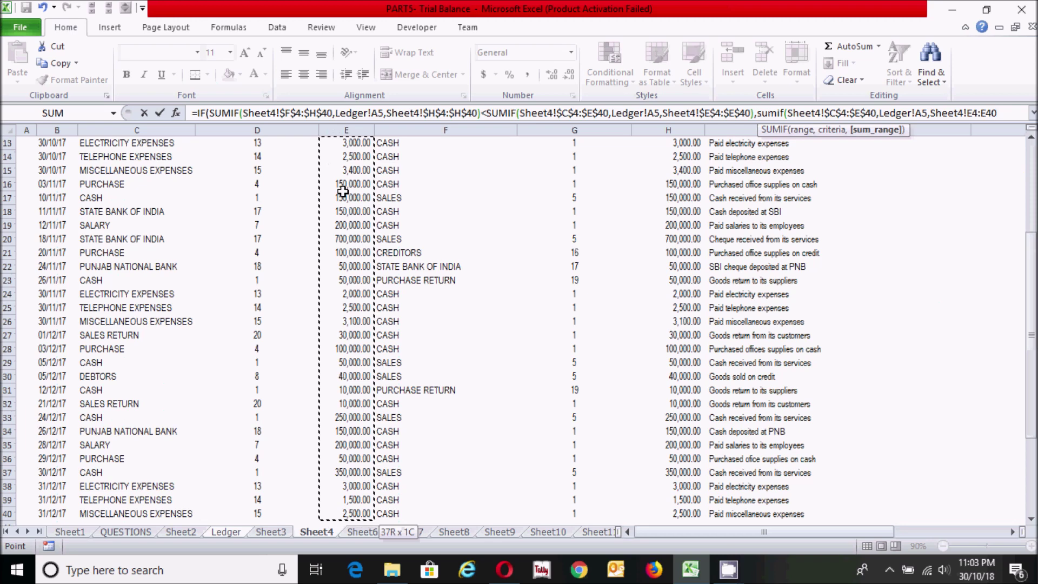
{"action": "key", "text": "F4"}
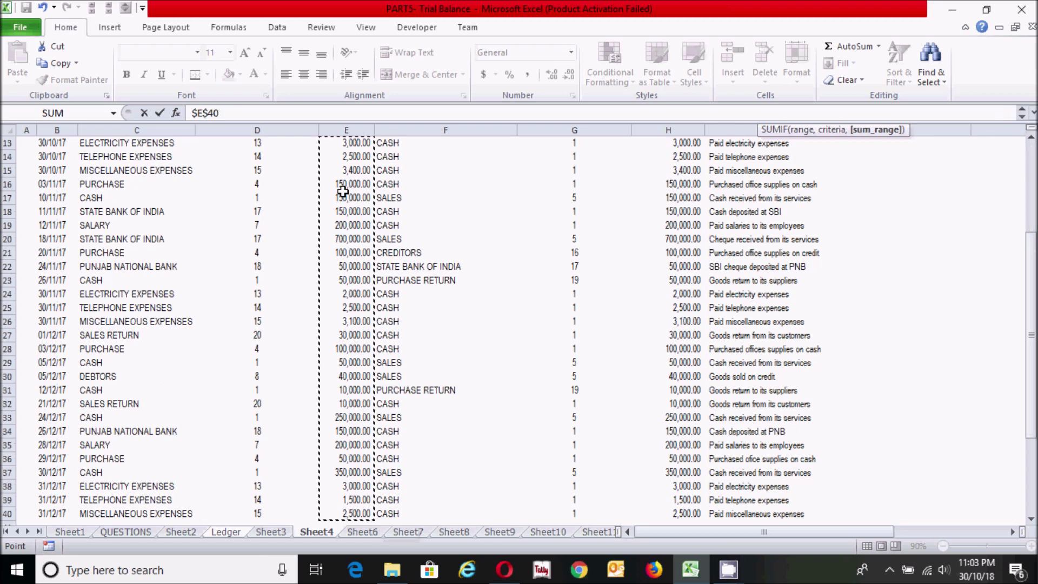
{"action": "type", "text": ")"}
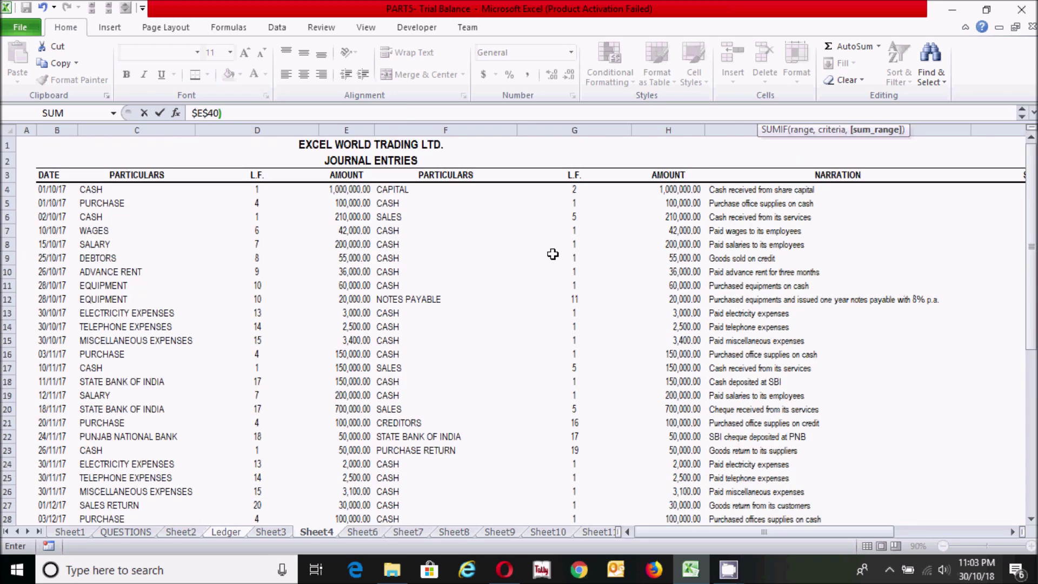
- Subtract another SUMIF over the absolute credit-side journal range Sheet4!$F$4:$H$40 in the value-if-true argument
{"action": "type", "text": "-su"}
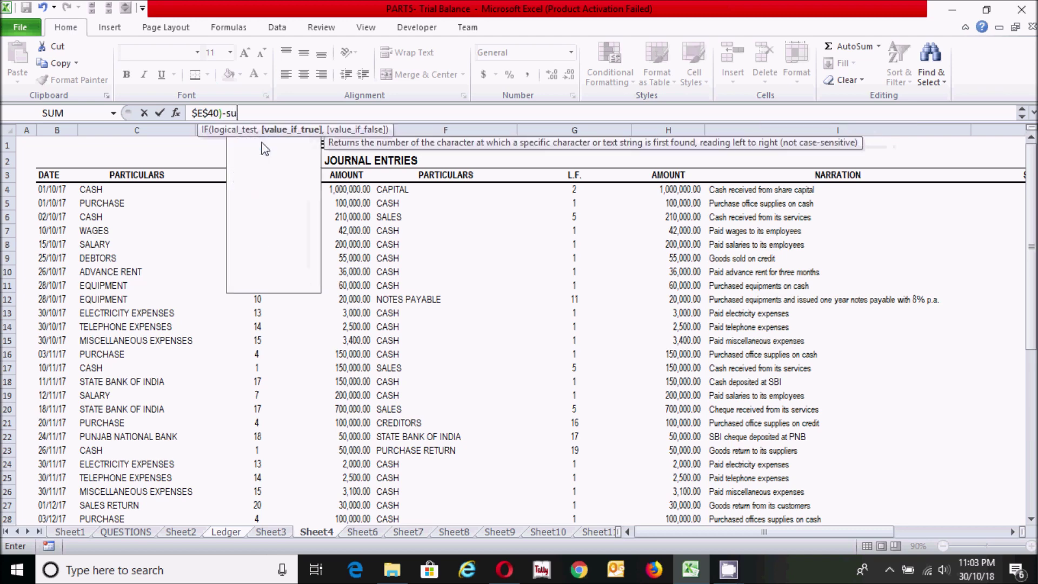
{"action": "type", "text": "mif("}
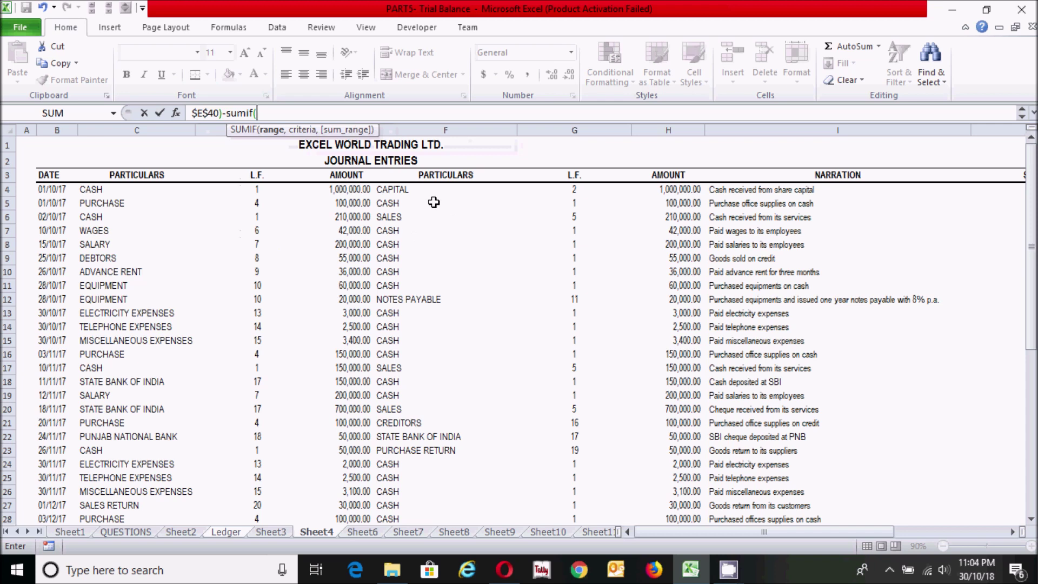
{"action": "left_click_drag", "start_coordinate": [413, 191], "coordinate": [670, 208]}
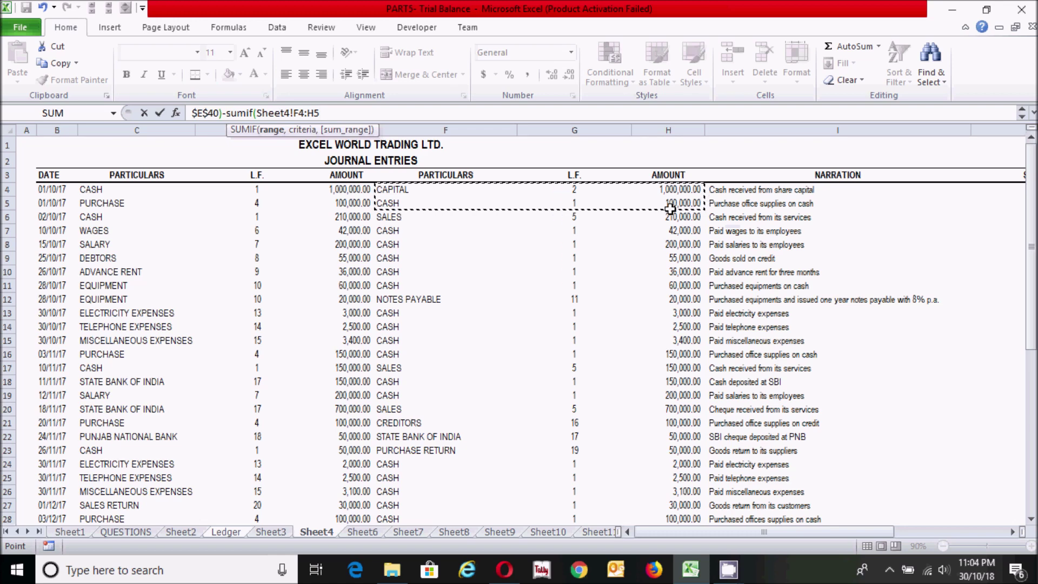
{"action": "key", "text": "ctrl+shift+Down"}
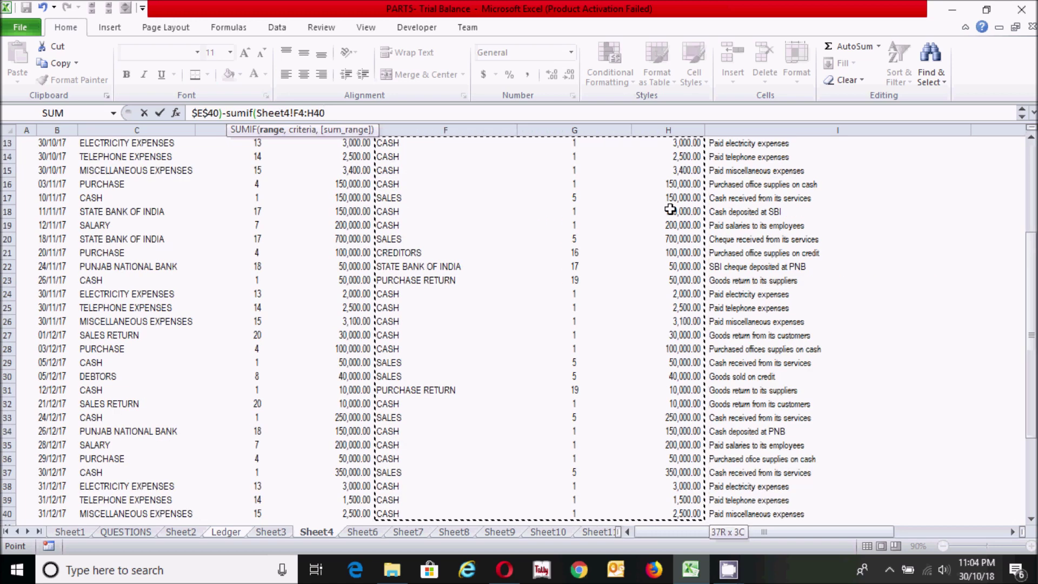
{"action": "key", "text": "F4"}
{"action": "type", "text": ","}
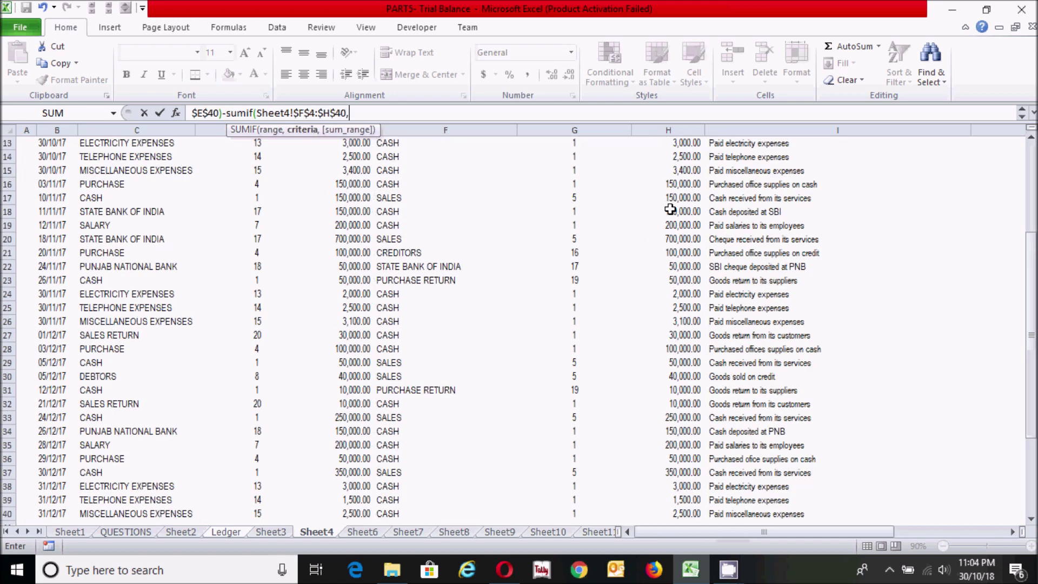
- Complete the subtracted SUMIF with criteria Ledger!A5 and sum range Sheet4!$H$4:$H$40, and finish the IF with 0 as the value-if-false
{"action": "left_click", "coordinate": [229, 534]}
{"action": "left_click", "coordinate": [75, 210]}
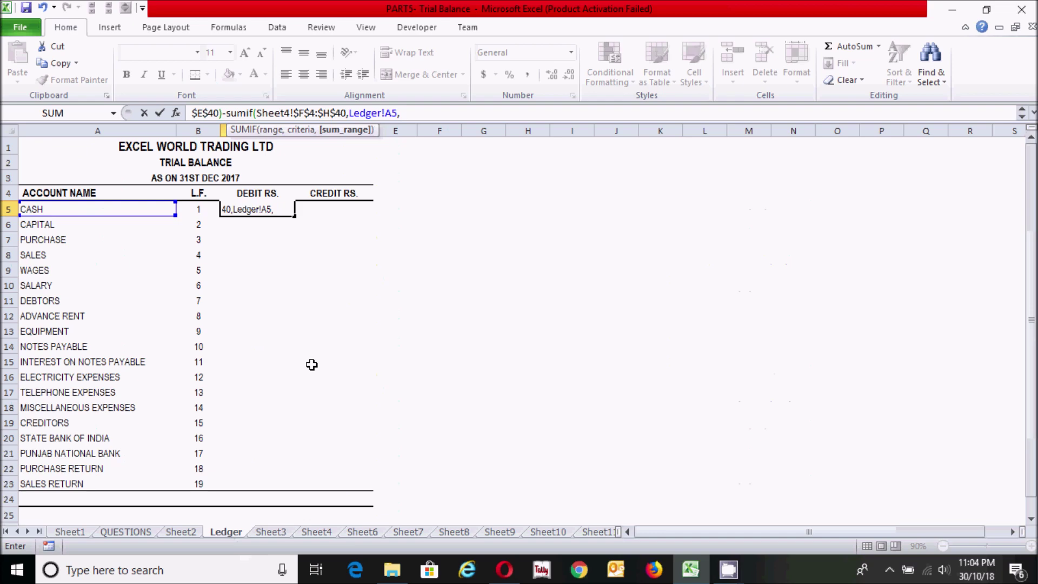
{"action": "left_click", "coordinate": [328, 534]}
{"action": "left_click_drag", "start_coordinate": [1033, 357], "coordinate": [1030, 167]}
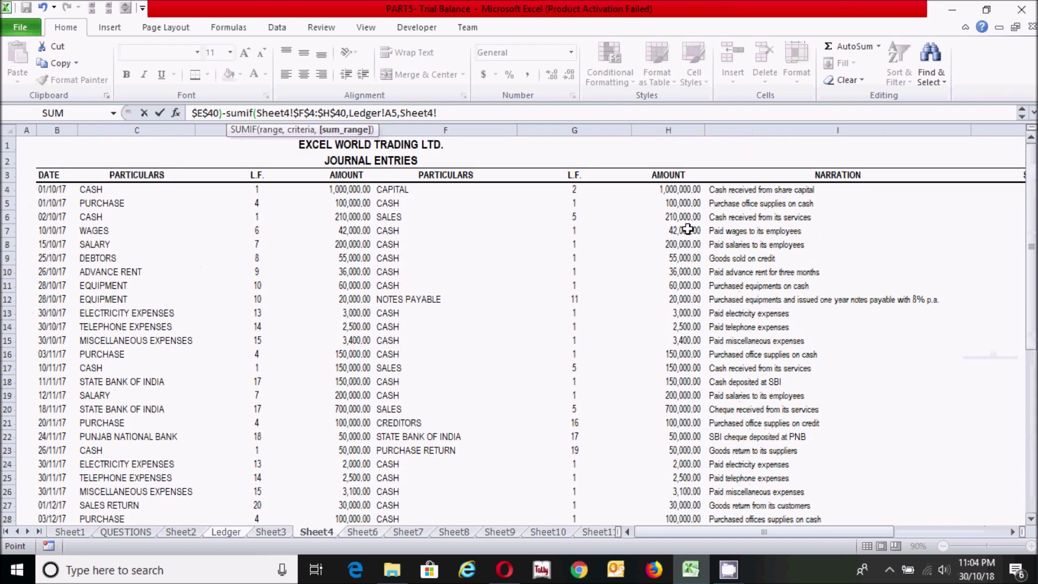
{"action": "left_click", "coordinate": [665, 191]}
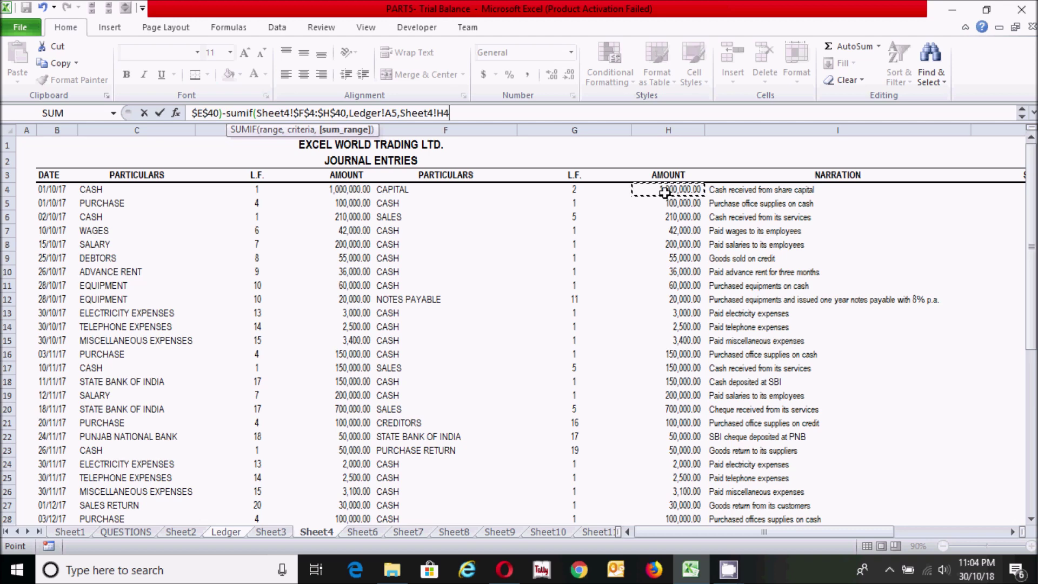
{"action": "key", "text": "ctrl+shift+Down"}
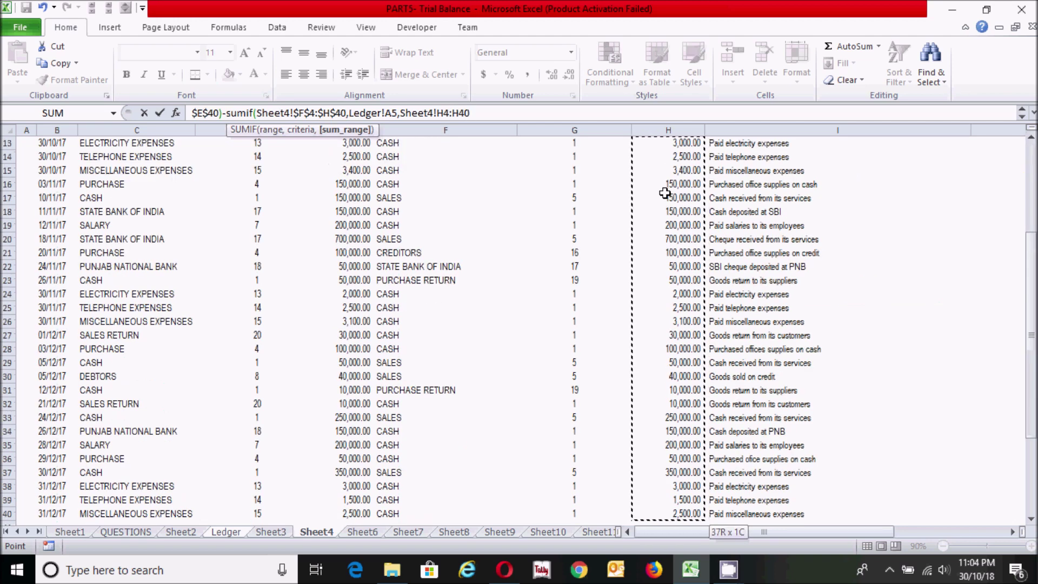
{"action": "key", "text": "F4"}
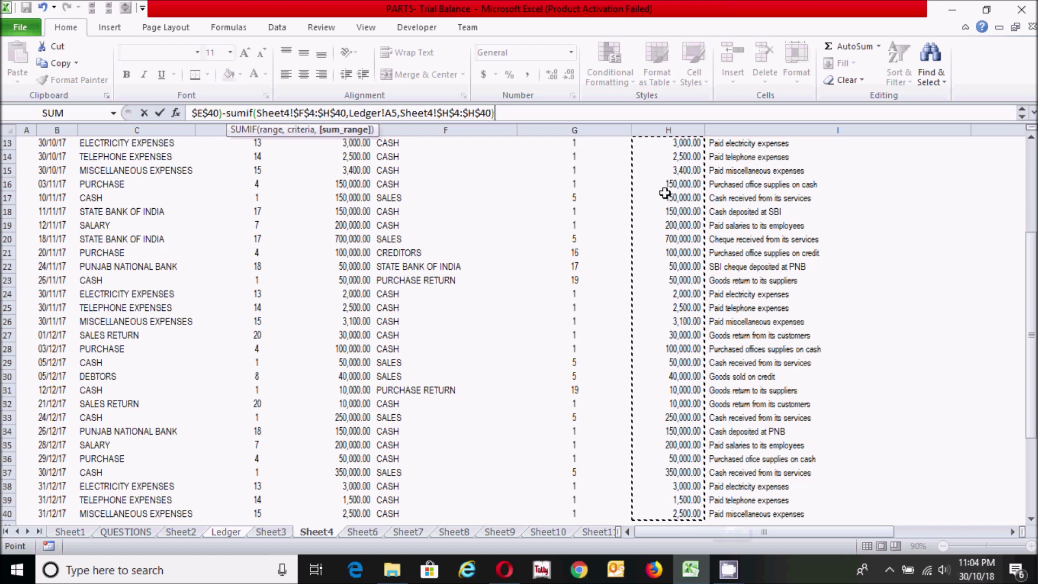
{"action": "type", "text": ")"}
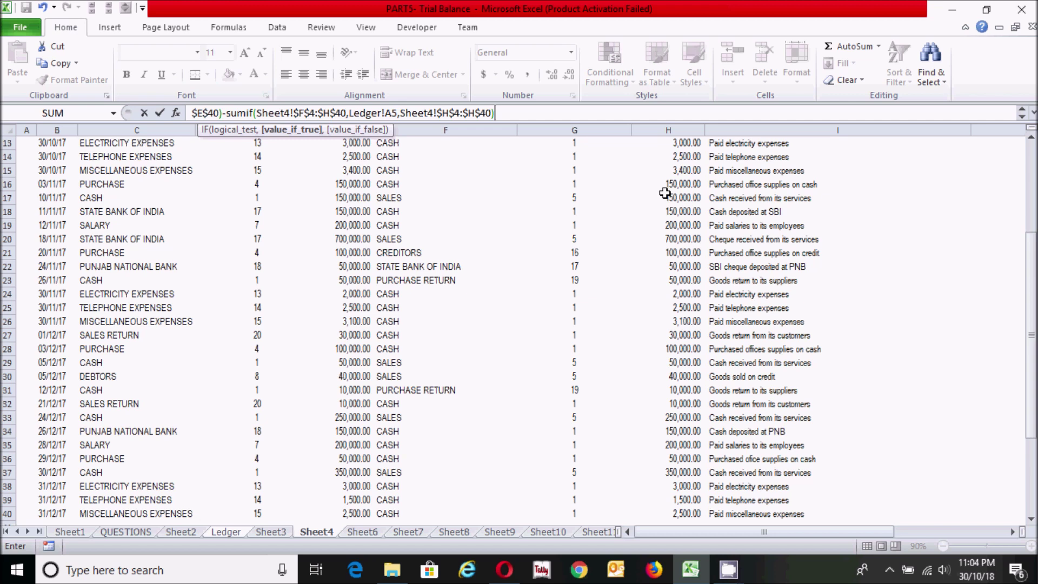
{"action": "type", "text": ",0)"}
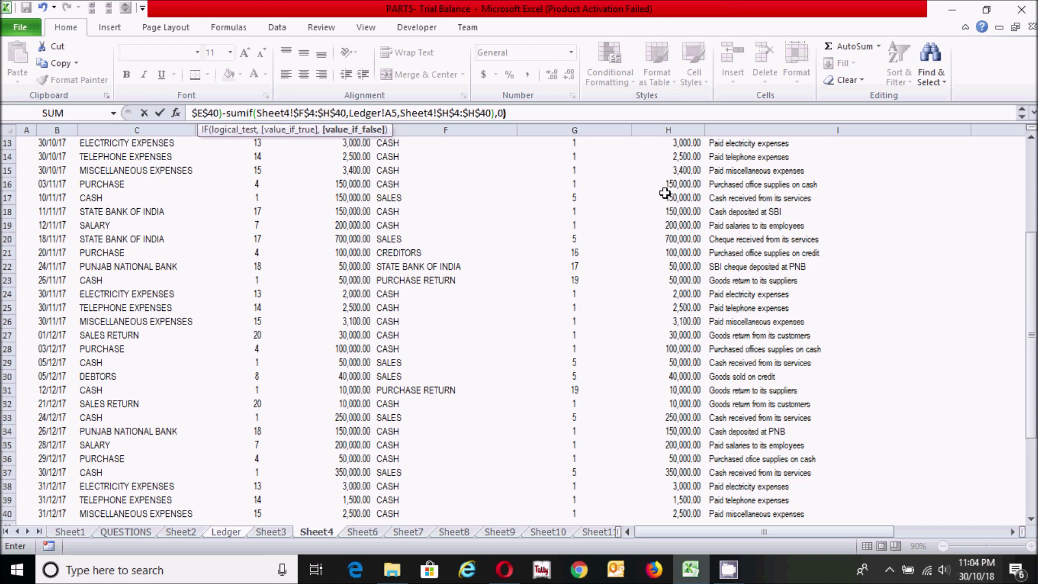
{"action": "key", "text": "Return"}
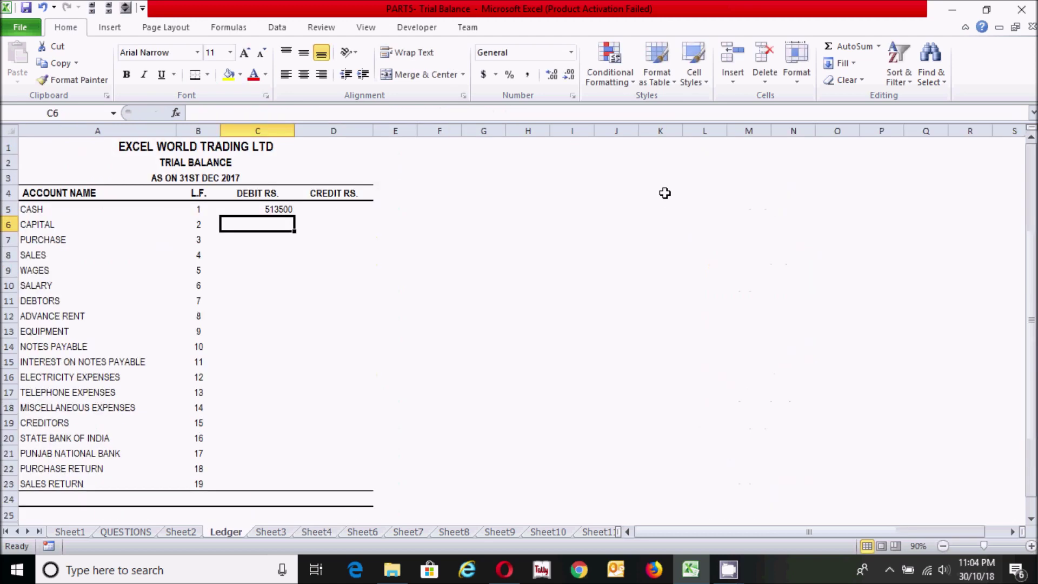
- Fill the Cash debit formula in C5 down to Sales Return in C23 and apply comma style to the filled cells
{"action": "left_click", "coordinate": [269, 204]}
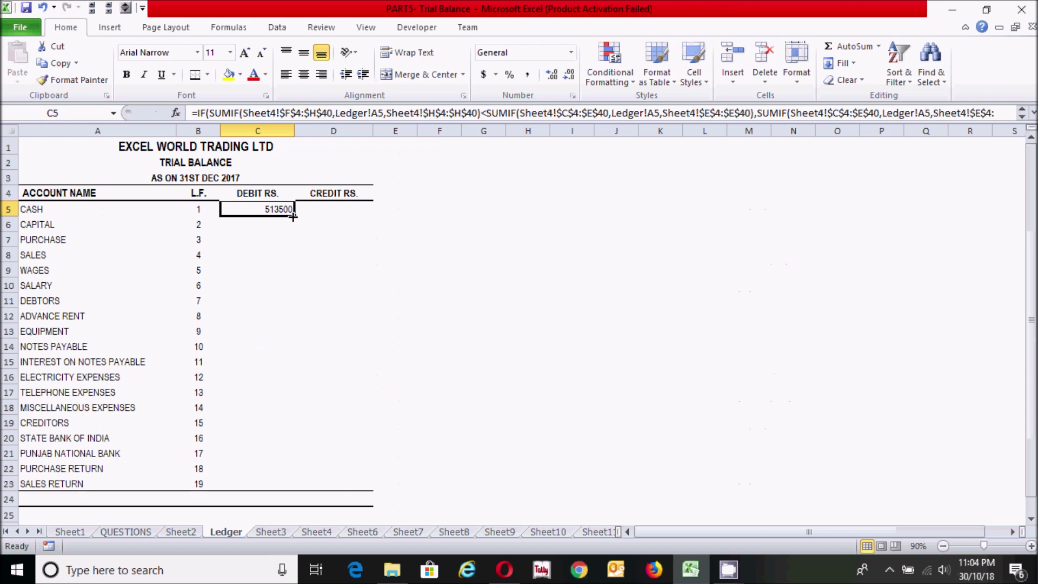
{"action": "left_click_drag", "start_coordinate": [292, 216], "coordinate": [258, 489]}
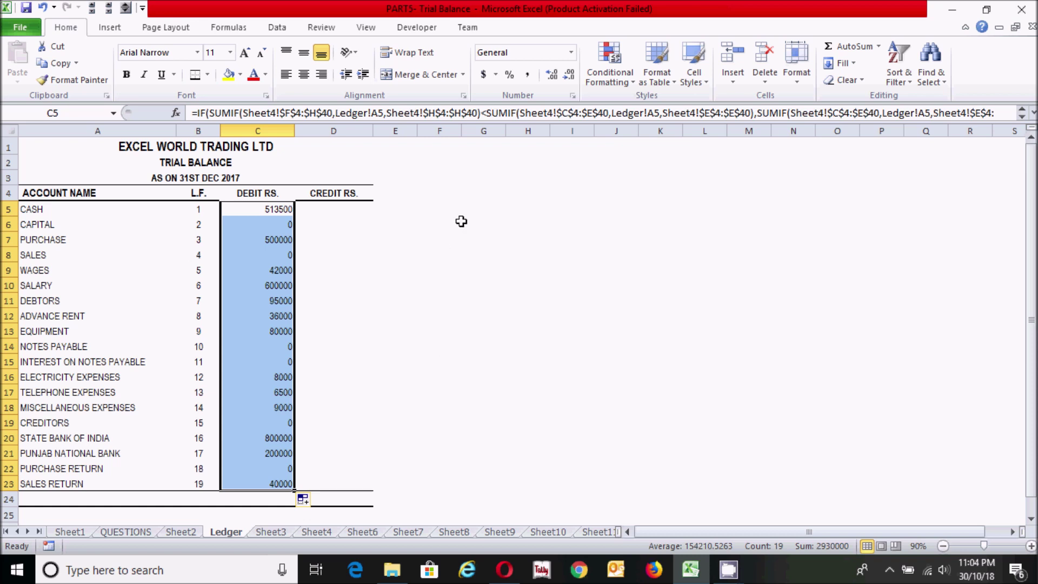
{"action": "left_click", "coordinate": [528, 75]}
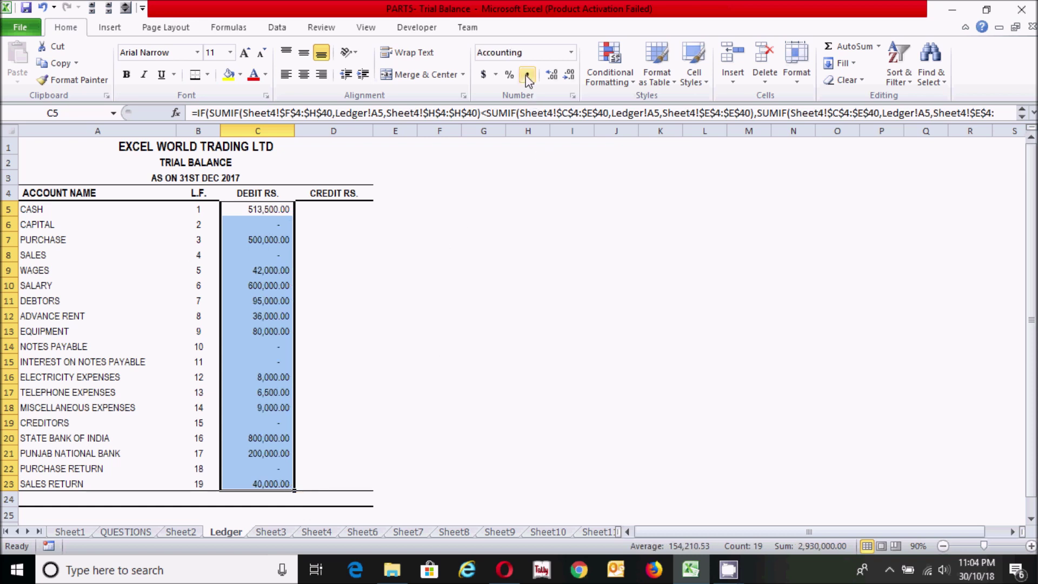
{"action": "left_click", "coordinate": [331, 265]}
{"action": "left_click", "coordinate": [325, 214]}
{"action": "left_click", "coordinate": [317, 315]}
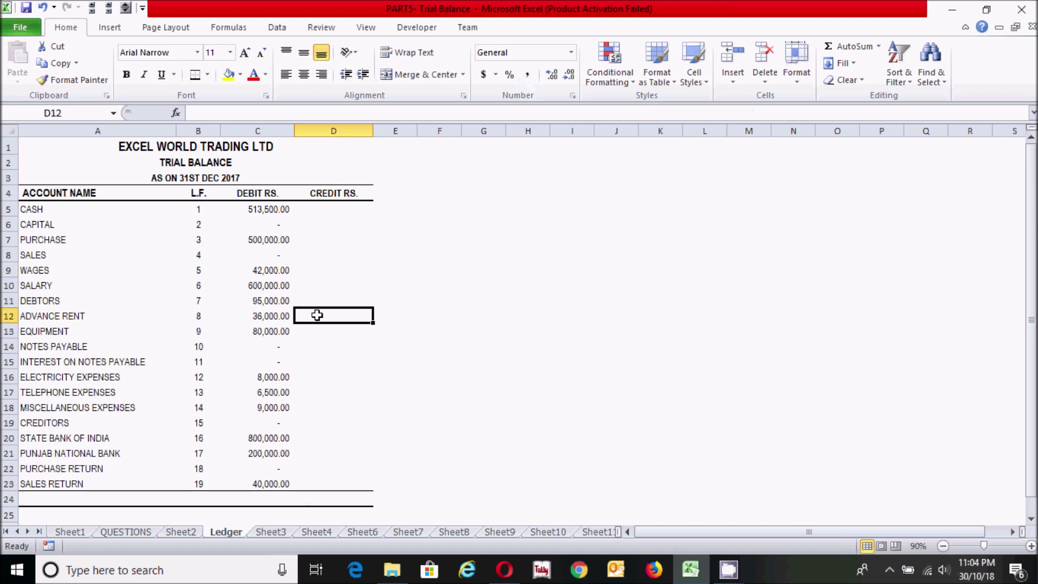
{"action": "left_click", "coordinate": [273, 303]}
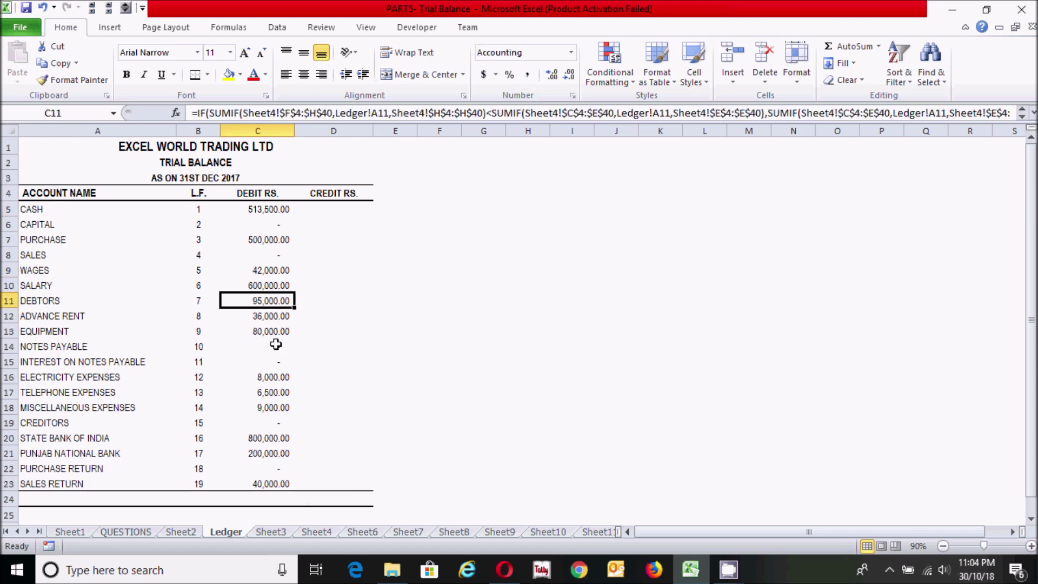
- Total the debit column in C24 with =SUM(C5:C23) and make the total bold
{"action": "left_click", "coordinate": [270, 499]}
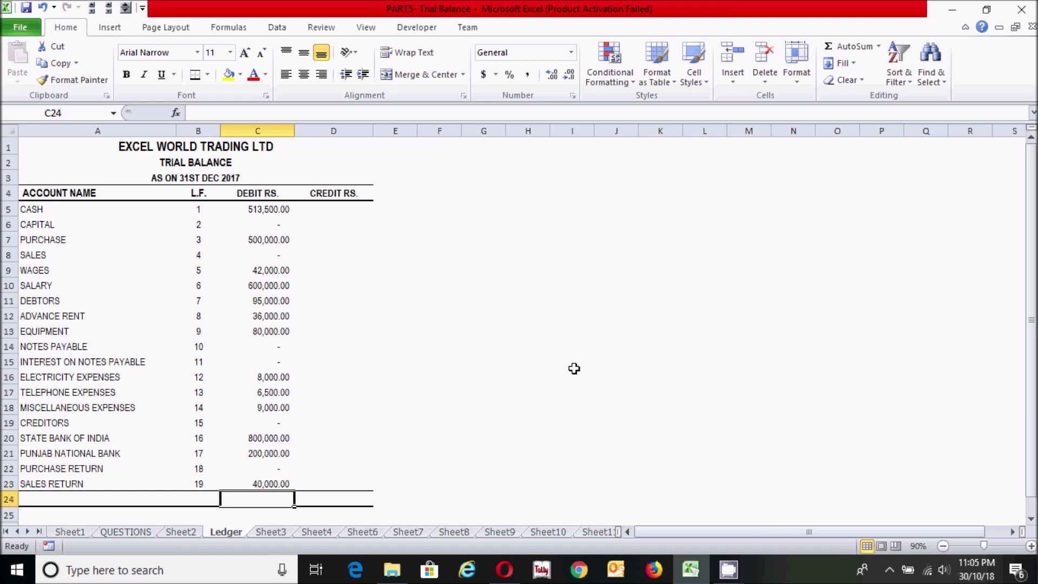
{"action": "key", "text": "alt"}
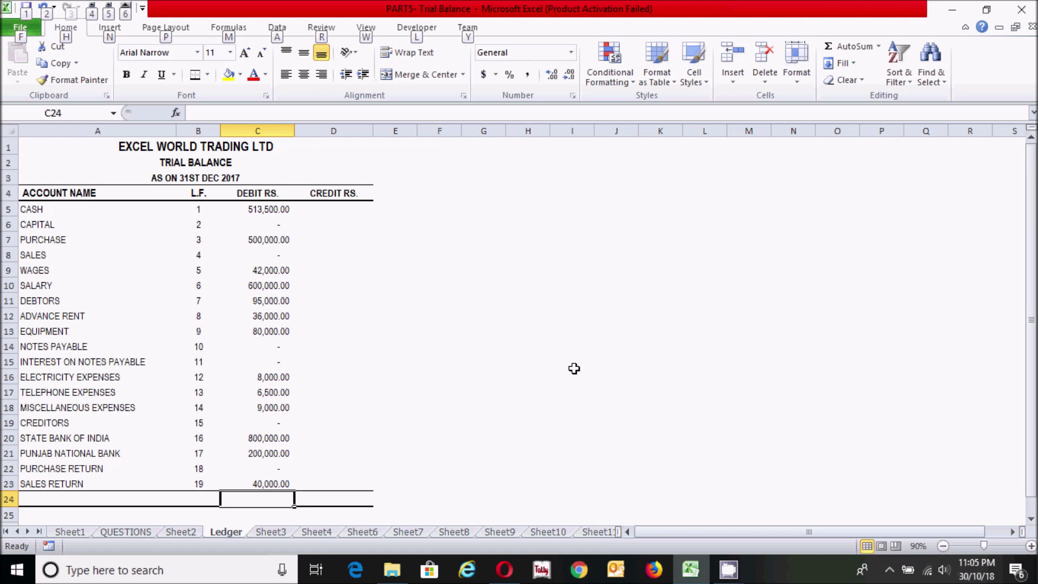
{"action": "key", "text": "alt+equal"}
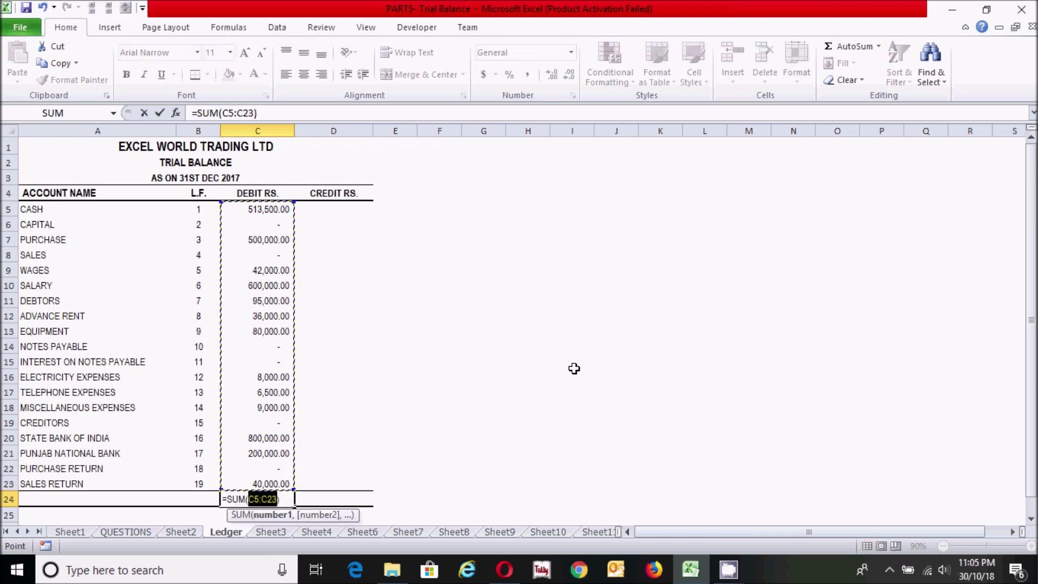
{"action": "key", "text": "Return"}
{"action": "left_click", "coordinate": [263, 497]}
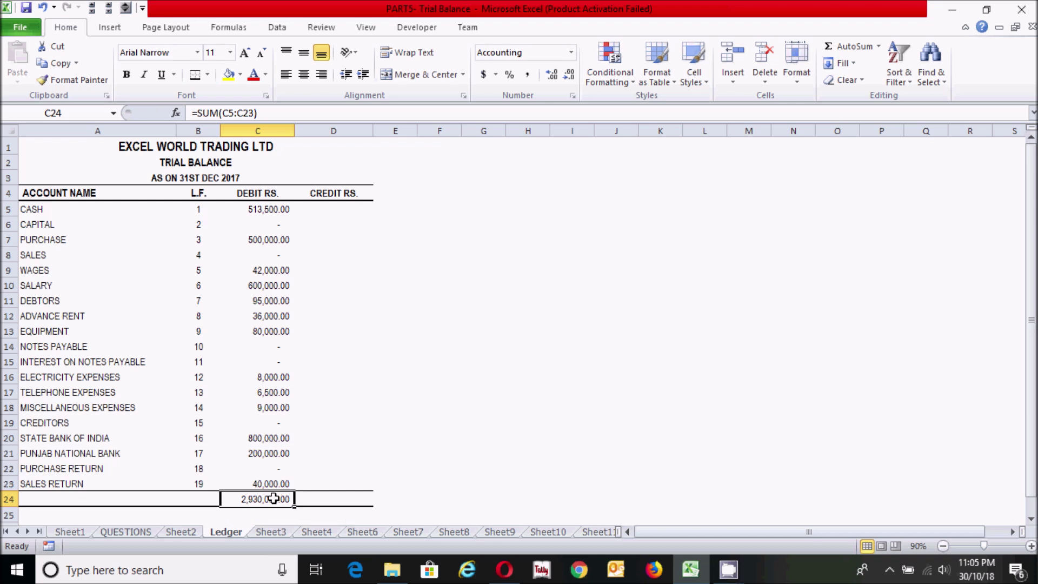
{"action": "left_click", "coordinate": [312, 239]}
- Start the Cash credit formula in D5 with an IF containing a SUMIF over the absolute range Sheet4!$F$4:$H$40
{"action": "left_click", "coordinate": [329, 209]}
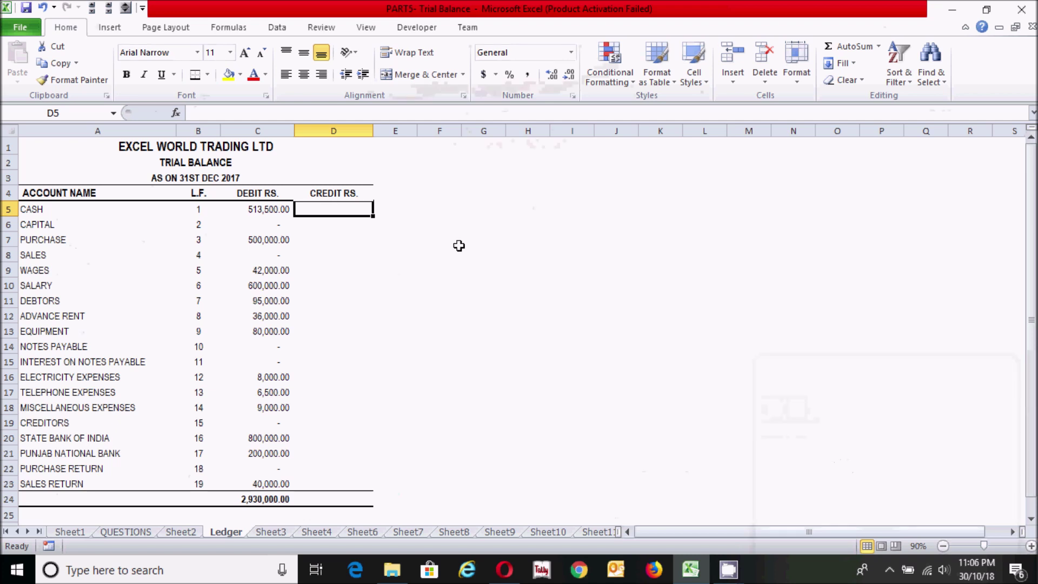
{"action": "type", "text": "="}
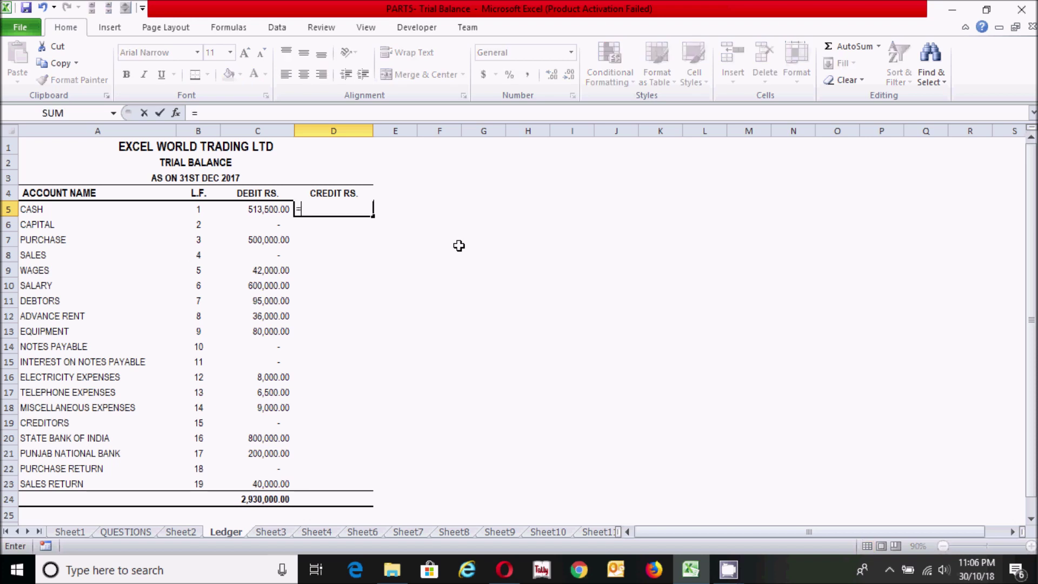
{"action": "type", "text": "if("}
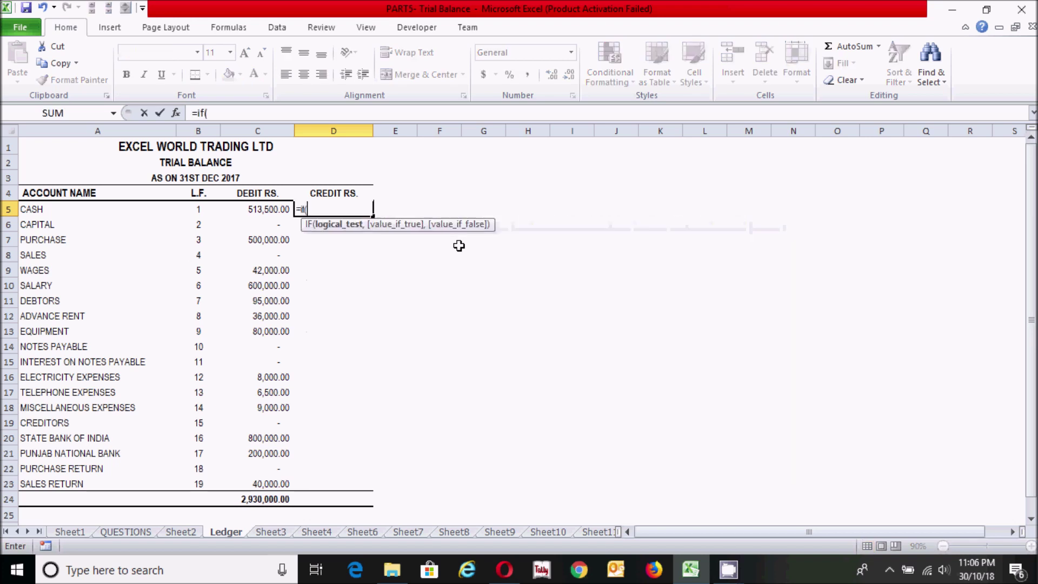
{"action": "type", "text": "sumif("}
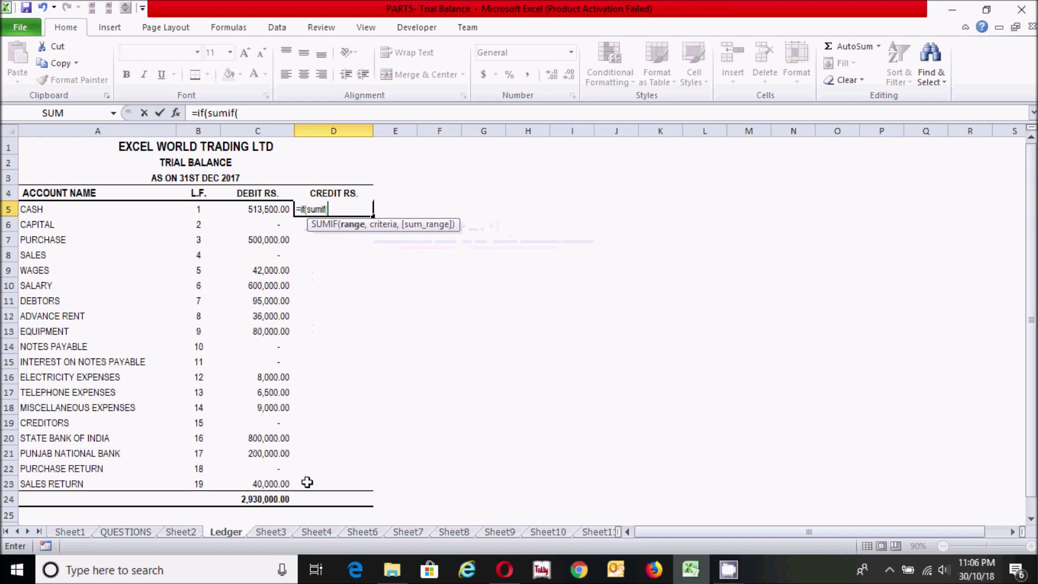
{"action": "left_click", "coordinate": [316, 532]}
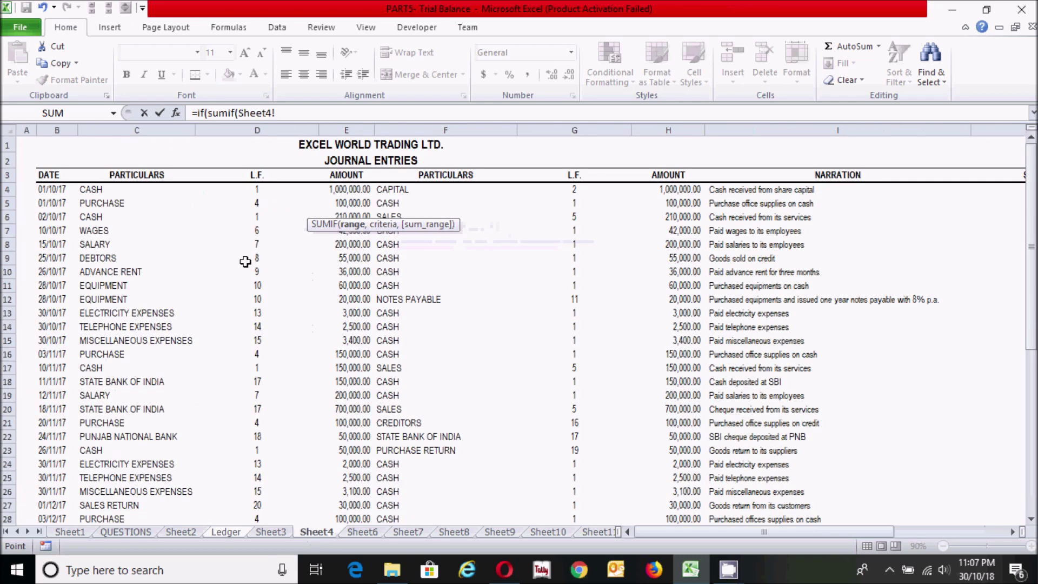
{"action": "left_click", "coordinate": [401, 189]}
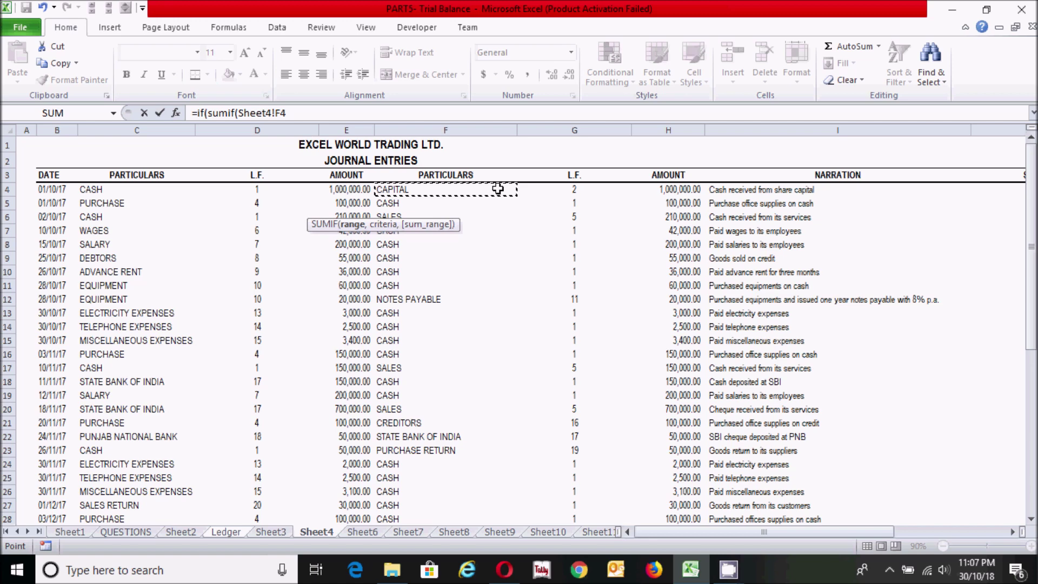
{"action": "left_click_drag", "start_coordinate": [497, 189], "coordinate": [645, 193]}
{"action": "key", "text": "ctrl+shift+Down"}
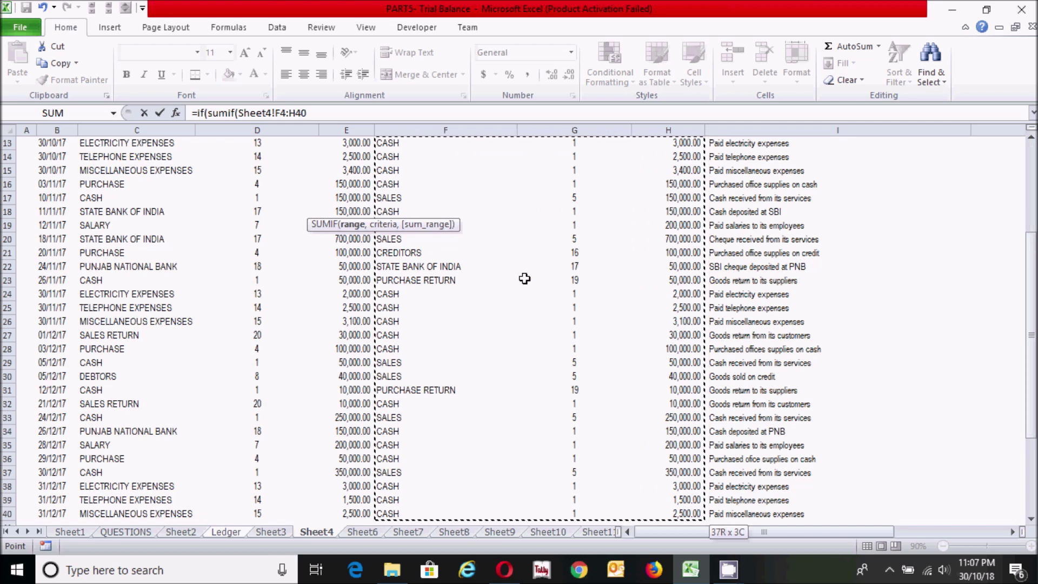
{"action": "key", "text": "F4"}
{"action": "type", "text": ","}
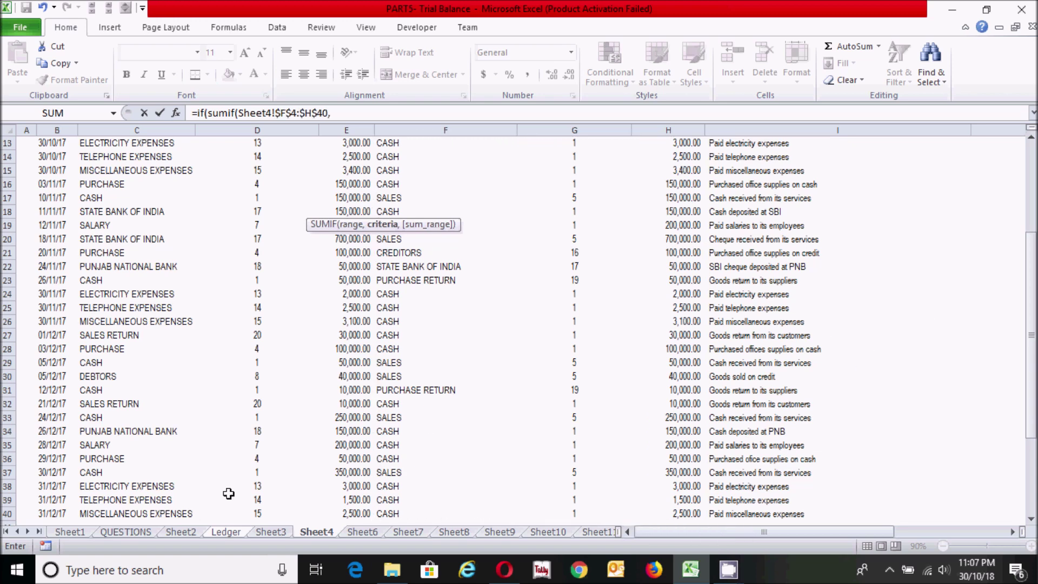
- Complete the first SUMIF of the Cash credit formula with criteria Ledger!A5 and absolute sum range Sheet4!$H$4:$H$40
{"action": "left_click", "coordinate": [234, 533]}
{"action": "left_click", "coordinate": [57, 208]}
{"action": "type", "text": ","}
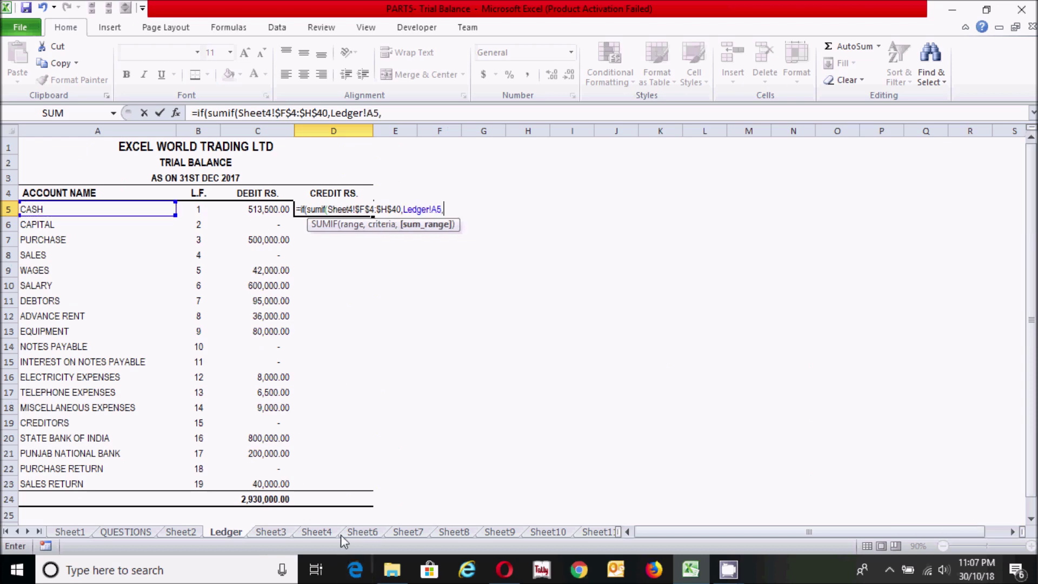
{"action": "left_click", "coordinate": [324, 531]}
{"action": "left_click_drag", "start_coordinate": [1033, 372], "coordinate": [1034, 284]}
{"action": "left_click", "coordinate": [651, 186]}
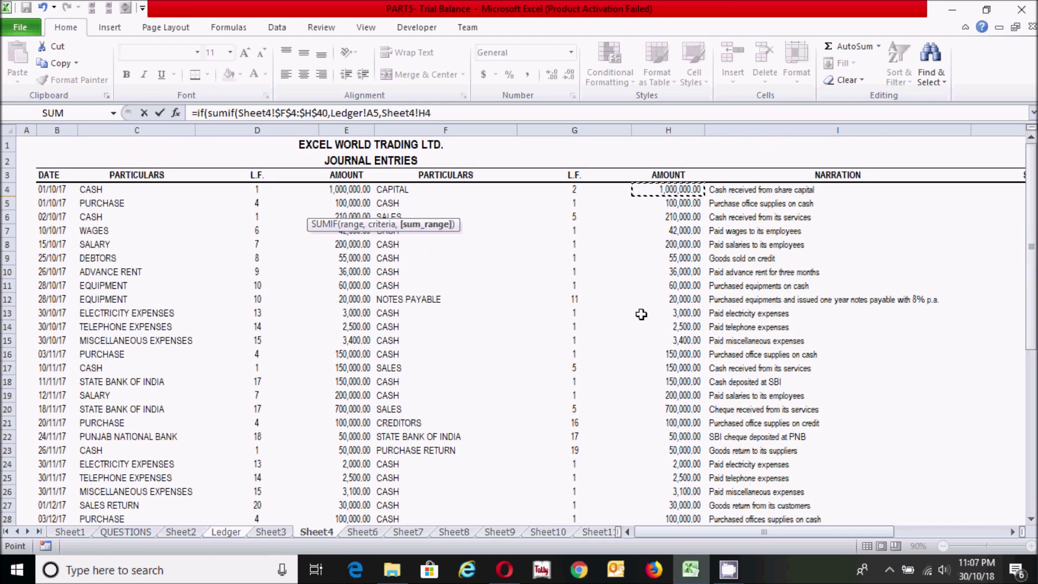
{"action": "key", "text": "ctrl+shift+Down"}
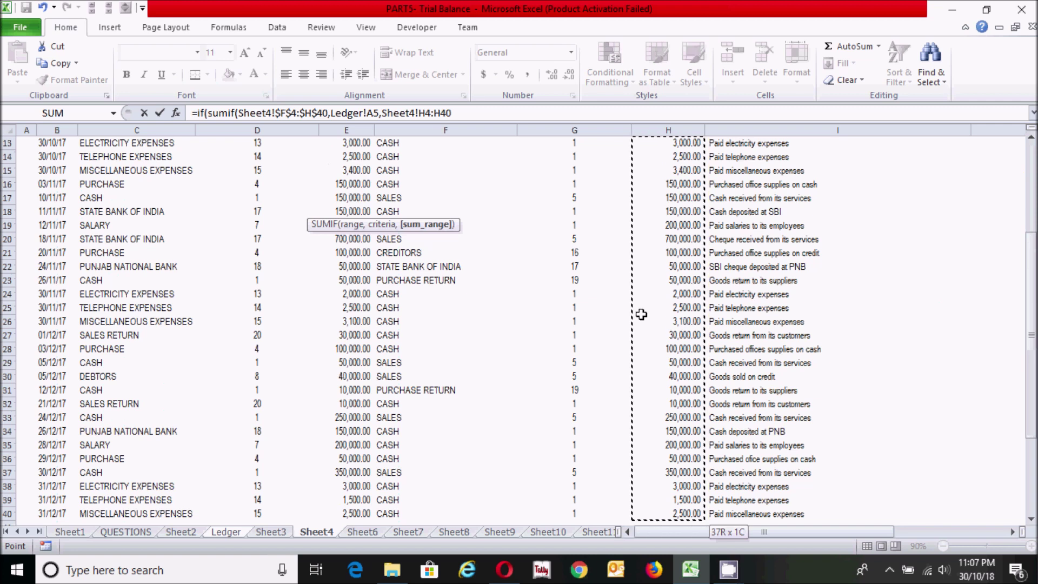
{"action": "key", "text": "F4"}
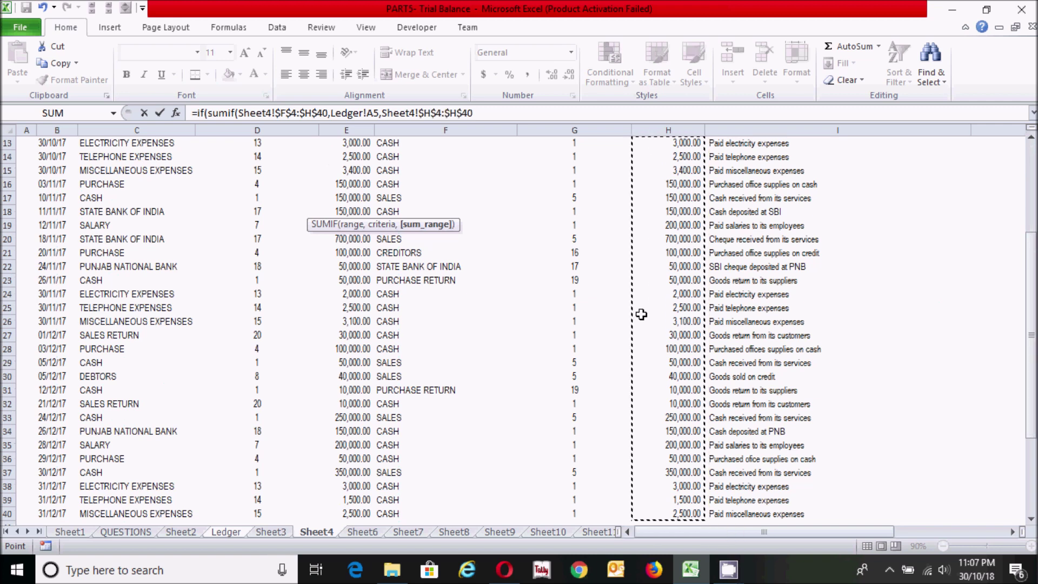
{"action": "type", "text": ")"}
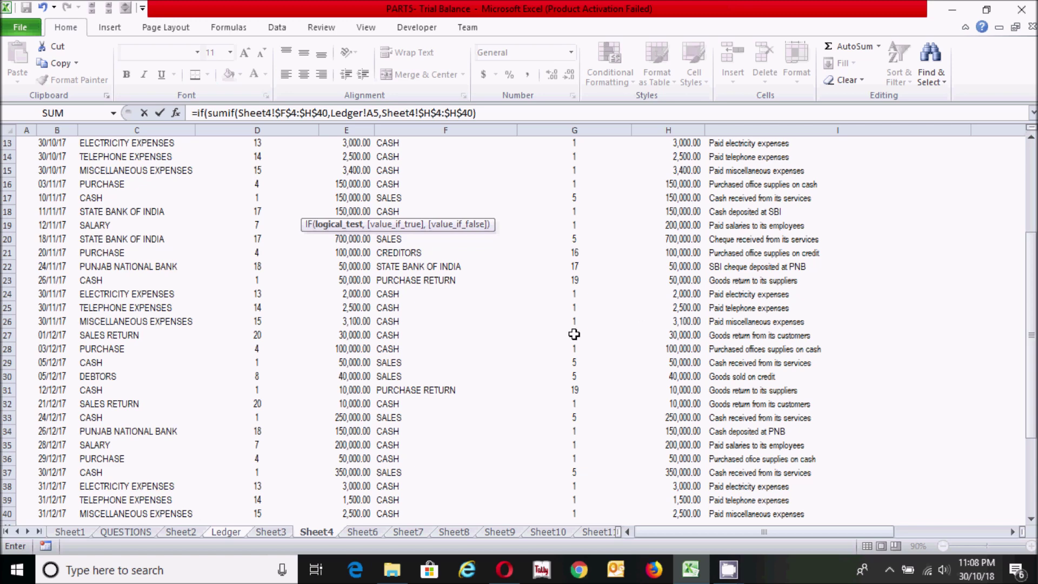
- Add a greater-than comparison with a second SUMIF over the absolute range Sheet4!$C$4:$E$40
{"action": "type", "text": ">sumif("}
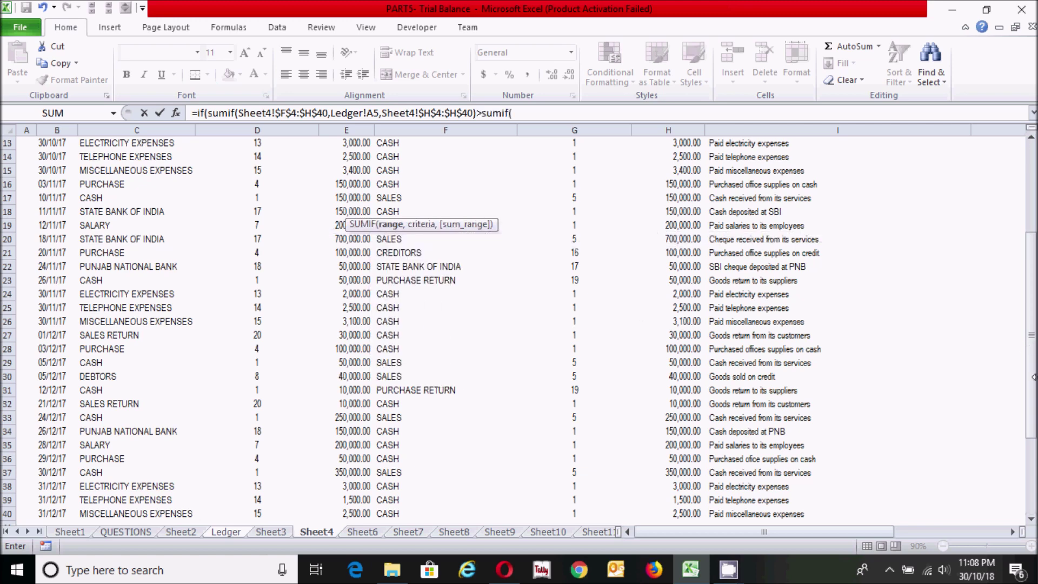
{"action": "scroll", "coordinate": [1020, 168], "scroll_direction": "up", "scroll_amount": 4}
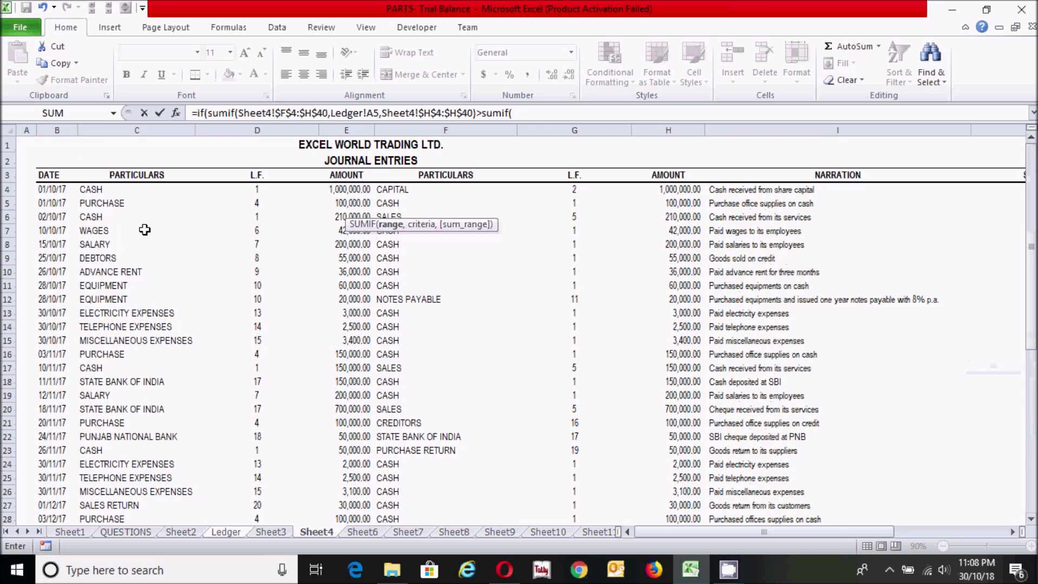
{"action": "left_click", "coordinate": [130, 189]}
{"action": "left_click_drag", "start_coordinate": [173, 189], "coordinate": [357, 516]}
{"action": "key", "text": "F4"}
{"action": "type", "text": ","}
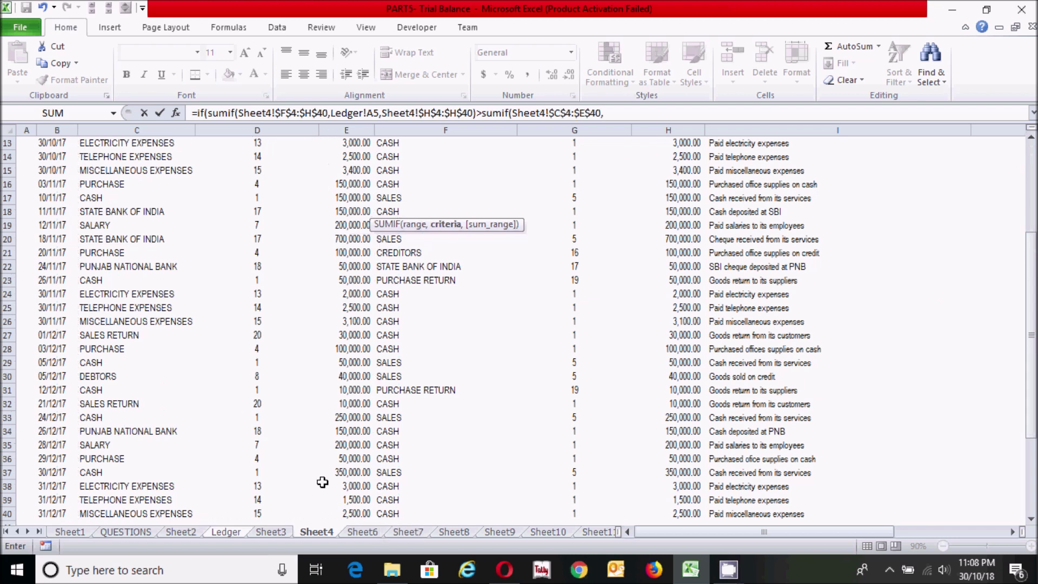
- Finish the IF's logical test by giving the second SUMIF criteria Ledger!A5 and absolute sum range Sheet4!$E$4:$E$40
{"action": "left_click", "coordinate": [227, 531]}
{"action": "left_click", "coordinate": [84, 210]}
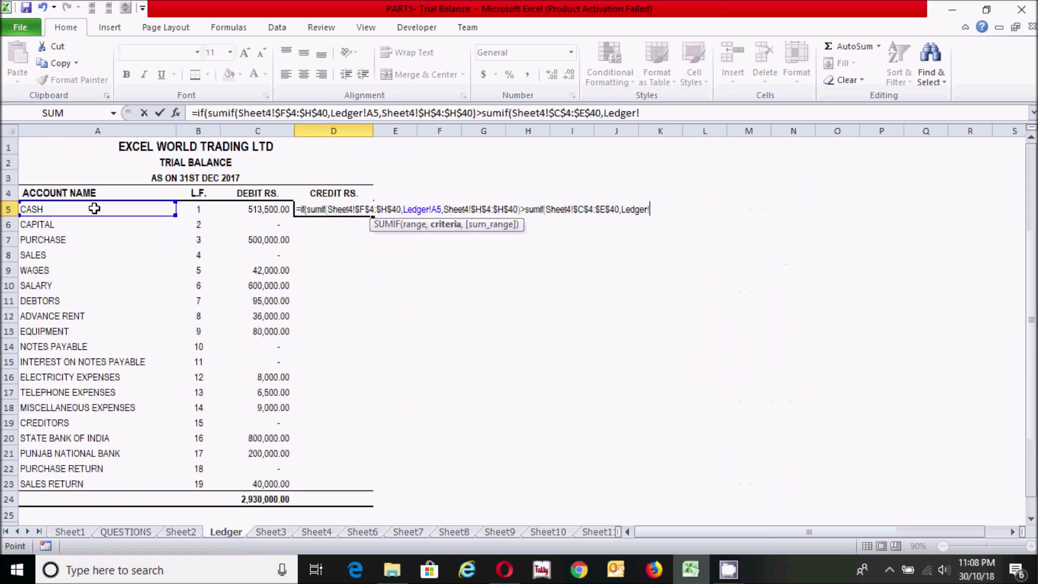
{"action": "type", "text": ","}
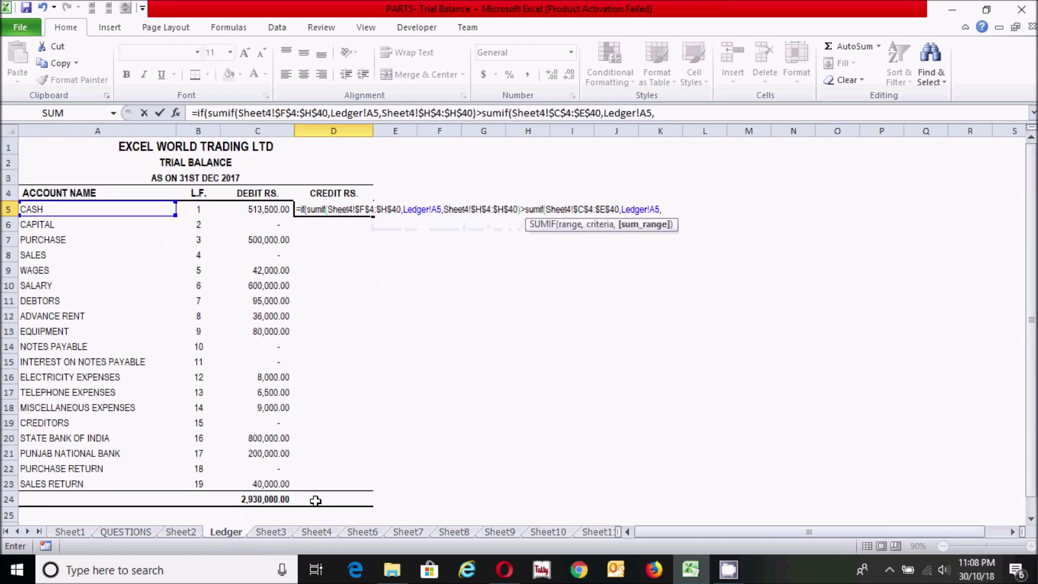
{"action": "left_click", "coordinate": [317, 532]}
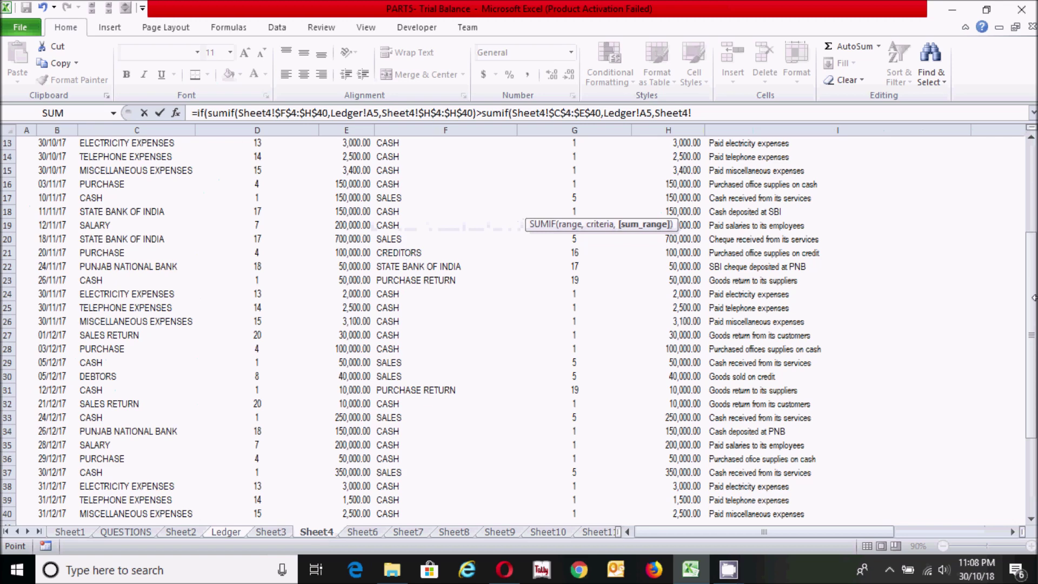
{"action": "left_click_drag", "start_coordinate": [1033, 332], "coordinate": [1030, 200]}
{"action": "left_click", "coordinate": [332, 190]}
{"action": "key", "text": "ctrl+shift+Down"}
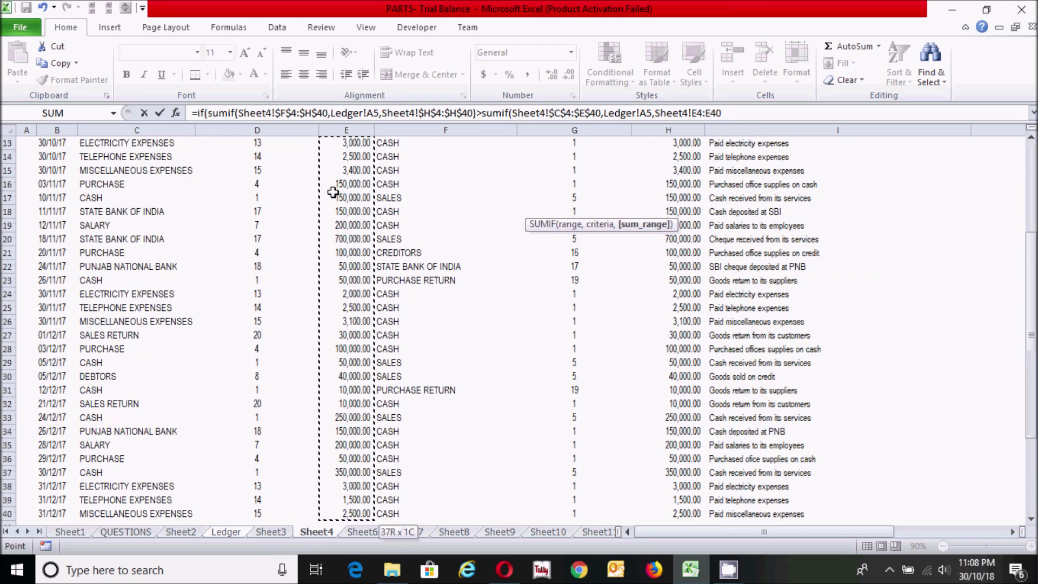
{"action": "key", "text": "F4"}
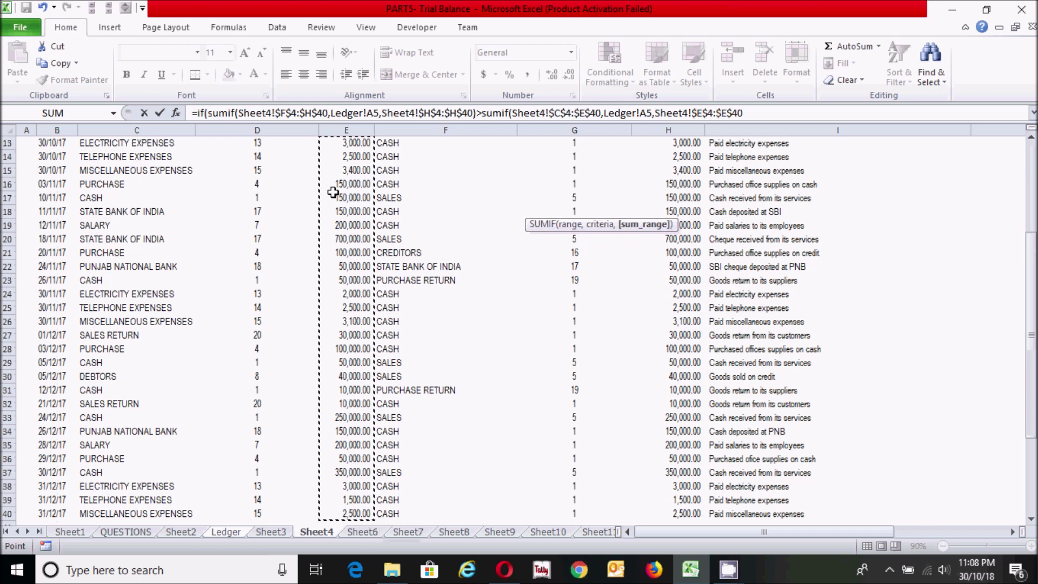
{"action": "type", "text": ")"}
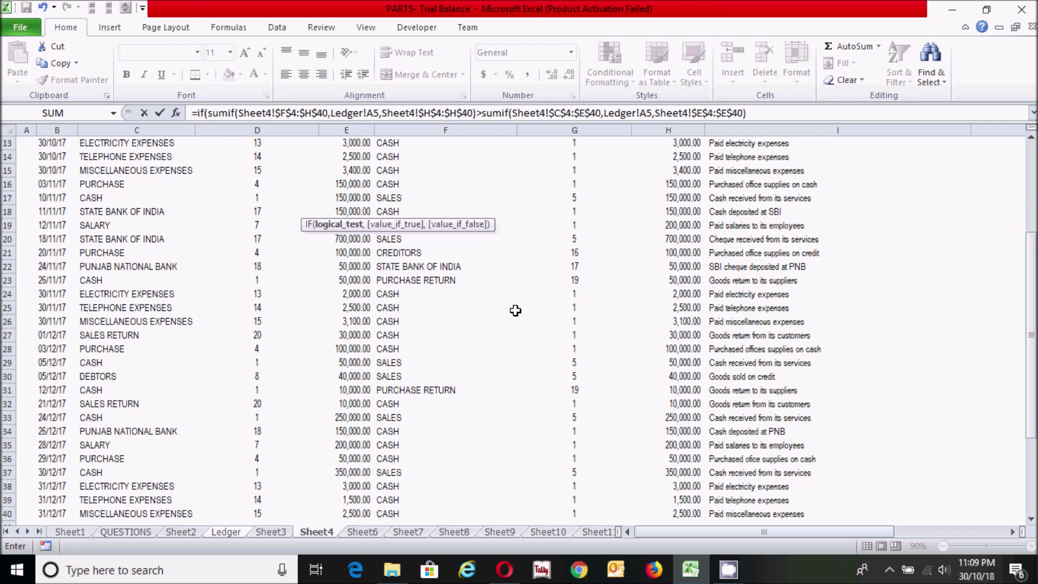
{"action": "type", "text": ","}
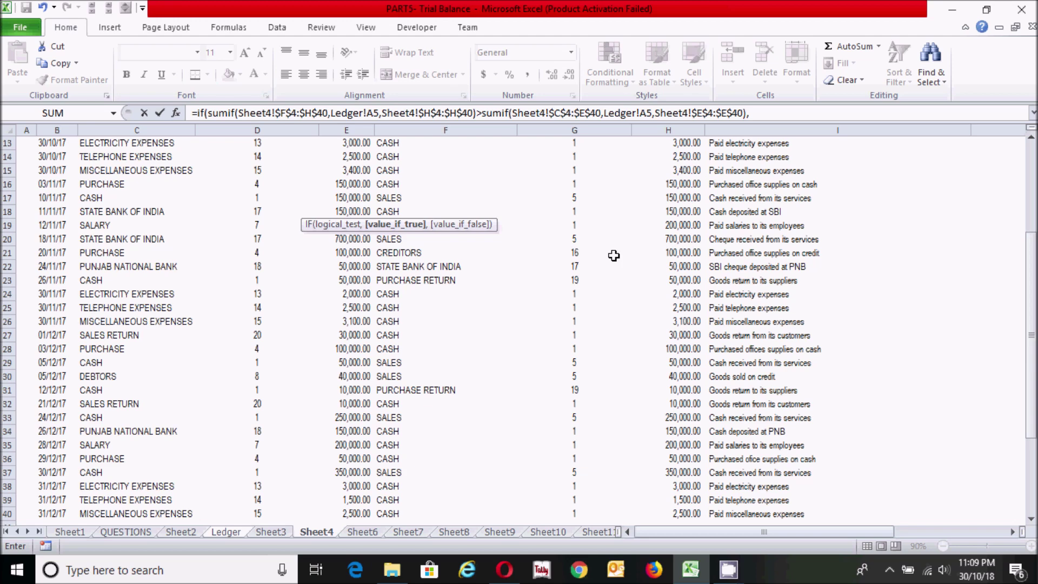
- Begin the value-if-true with a SUMIF over the absolute range Sheet4!$F$4:$H$40
{"action": "type", "text": "sumif("}
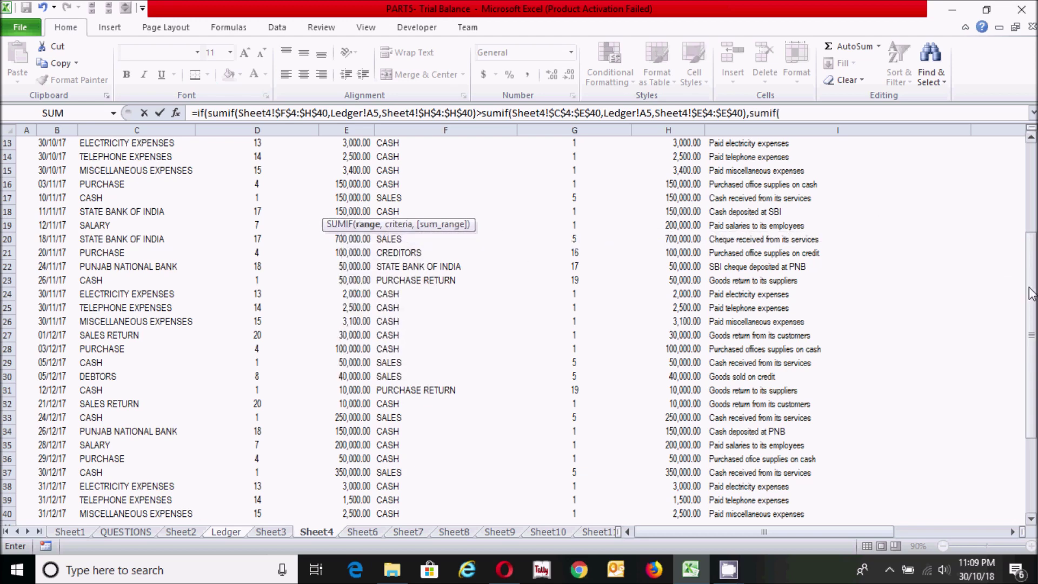
{"action": "left_click_drag", "start_coordinate": [1032, 295], "coordinate": [1032, 206]}
{"action": "left_click_drag", "start_coordinate": [423, 193], "coordinate": [692, 192]}
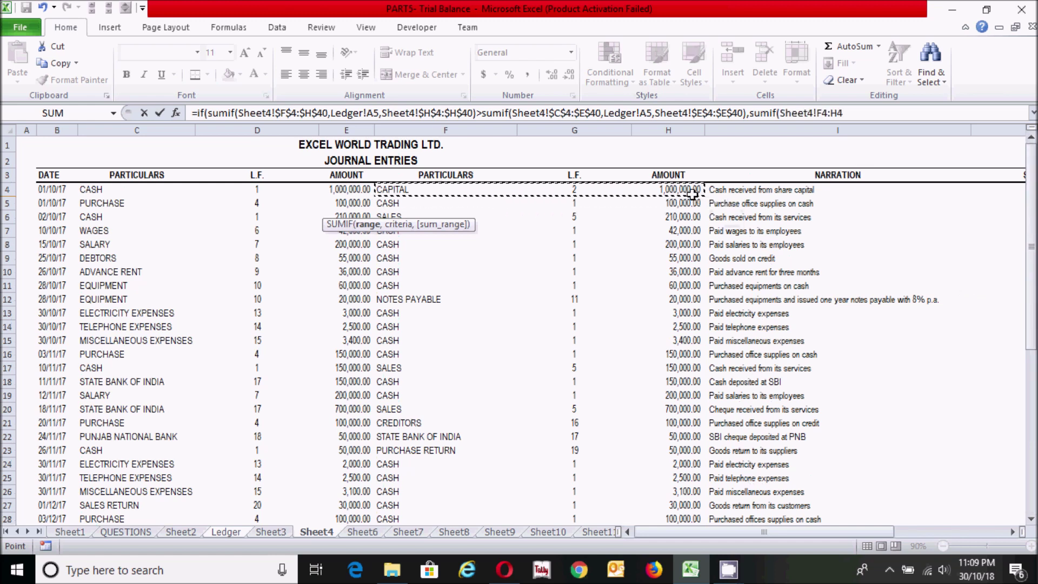
{"action": "key", "text": "ctrl+shift+Down"}
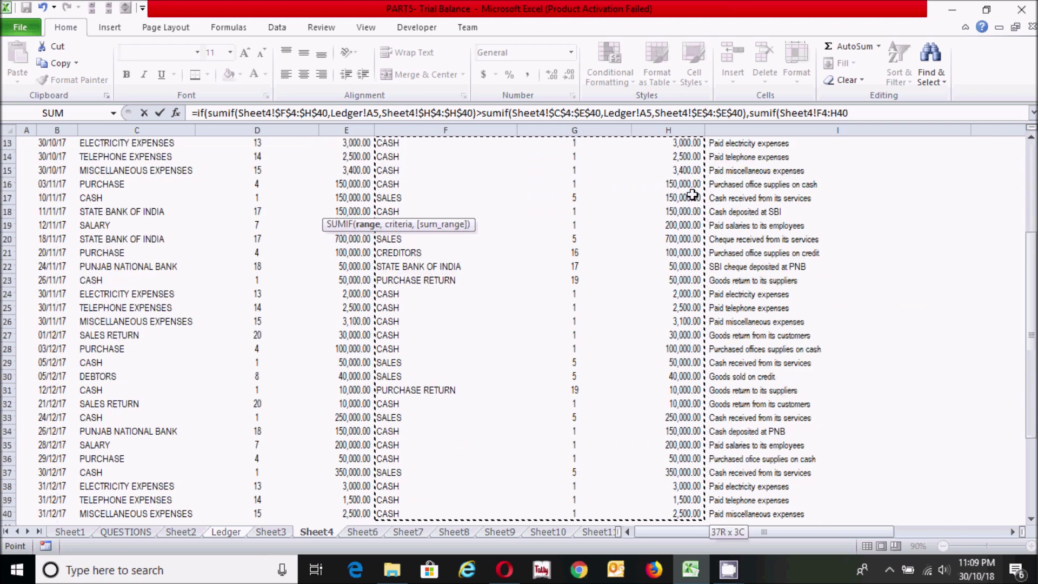
{"action": "key", "text": "F4"}
{"action": "type", "text": ","}
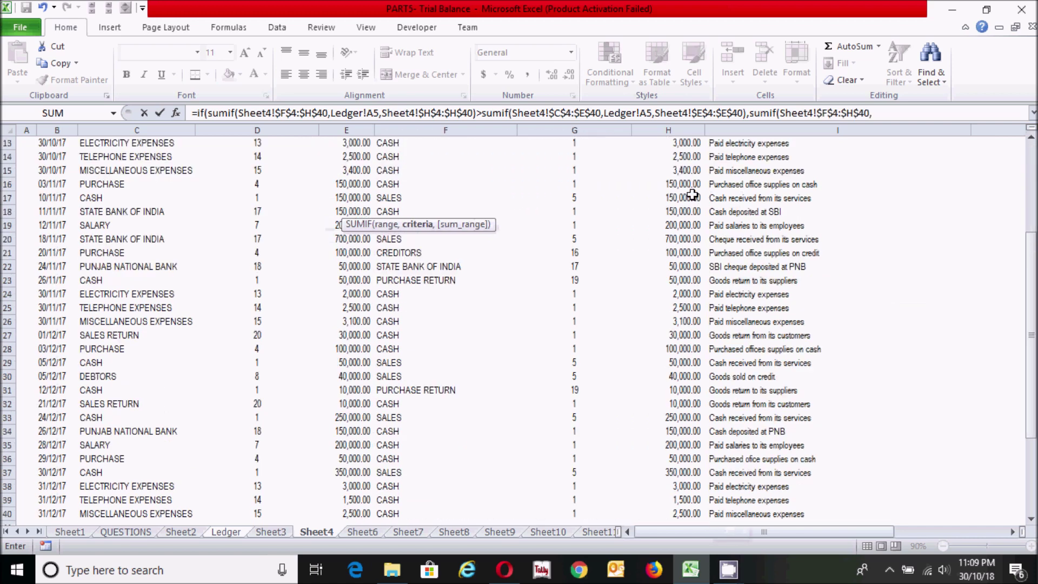
- Complete the value-if-true SUMIF with criteria Ledger!A5 and absolute sum range Sheet4!$H$4:$H$40, followed by a minus sign
{"action": "left_click", "coordinate": [226, 532]}
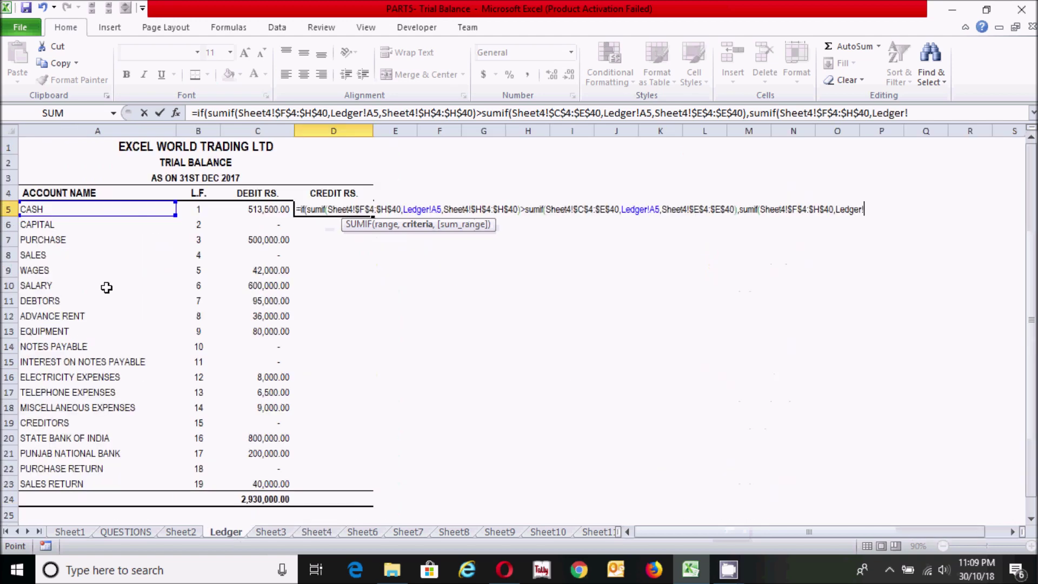
{"action": "left_click", "coordinate": [83, 211]}
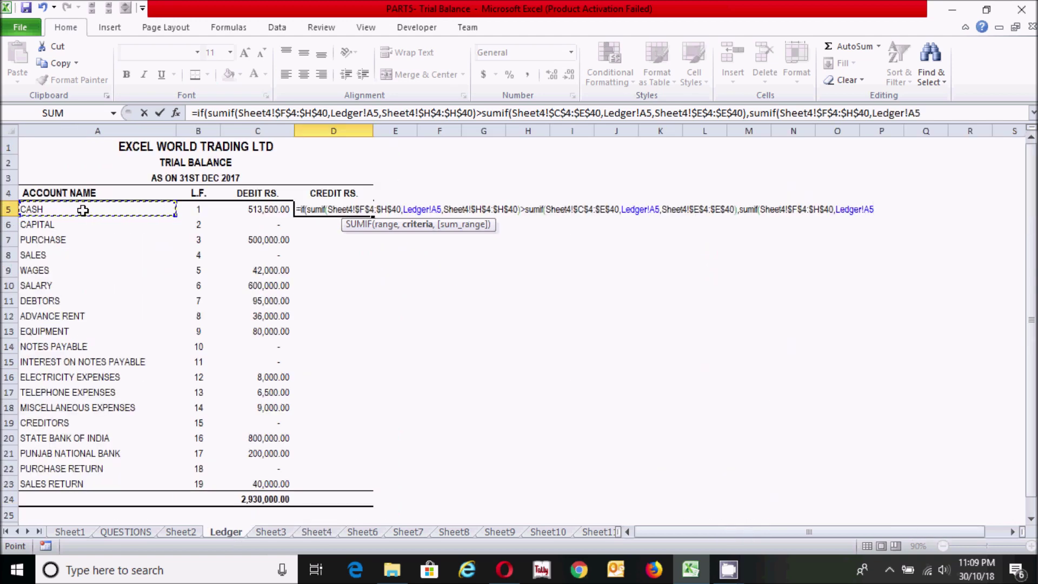
{"action": "type", "text": ","}
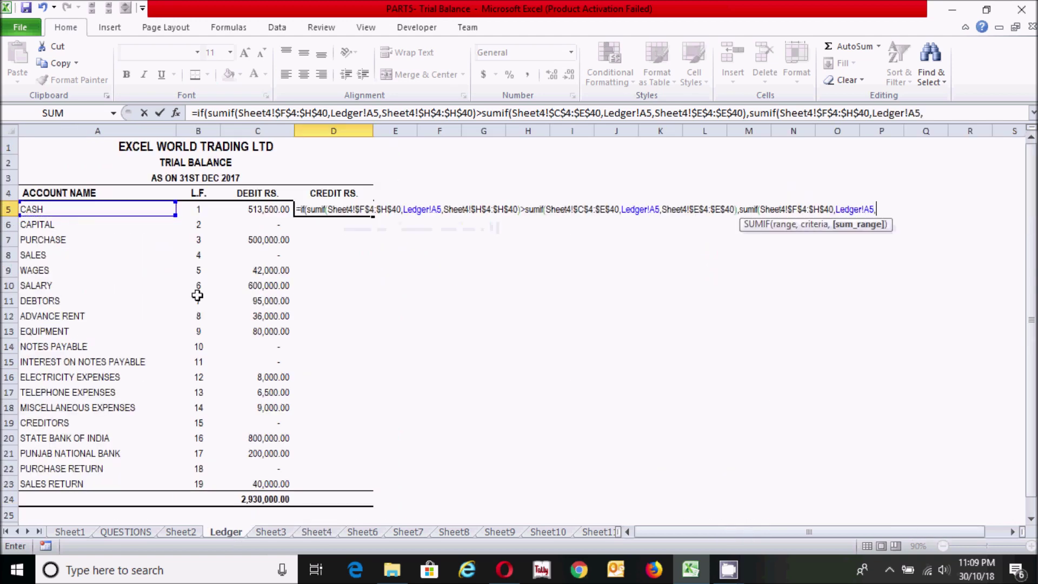
{"action": "left_click", "coordinate": [316, 532]}
{"action": "left_click_drag", "start_coordinate": [1032, 322], "coordinate": [1030, 221]}
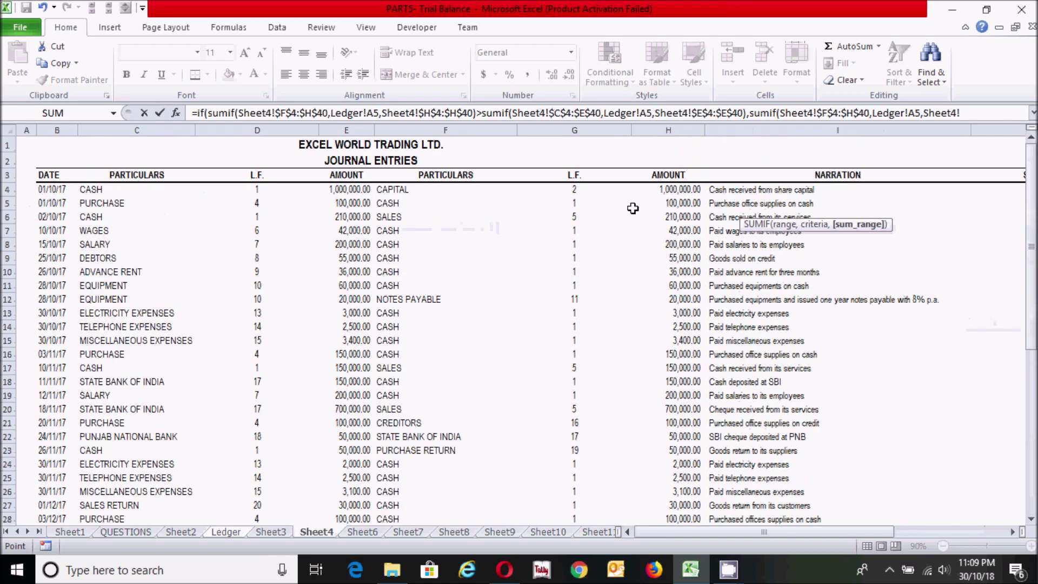
{"action": "left_click", "coordinate": [665, 191]}
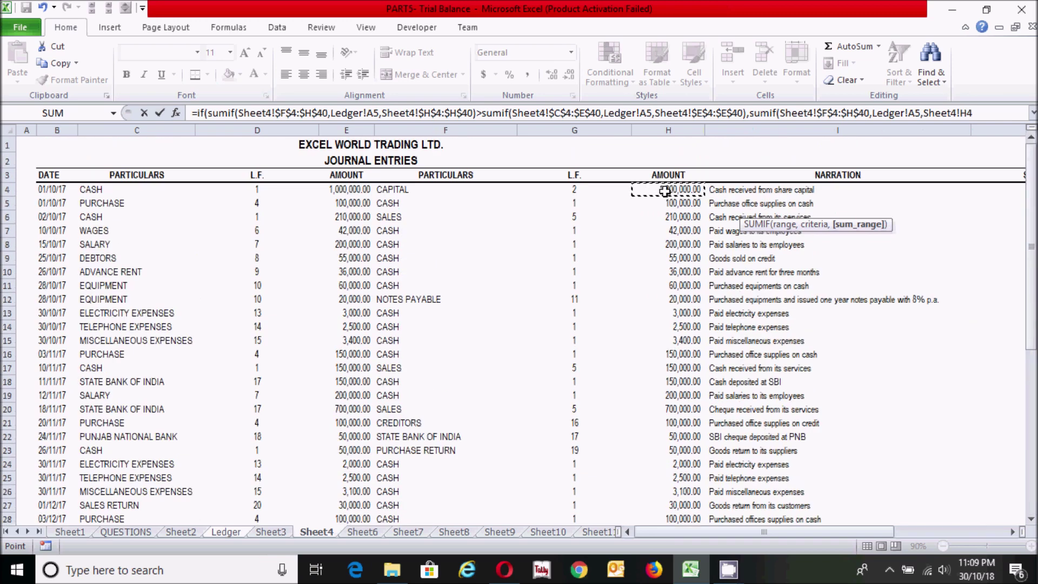
{"action": "key", "text": "ctrl+shift+Down"}
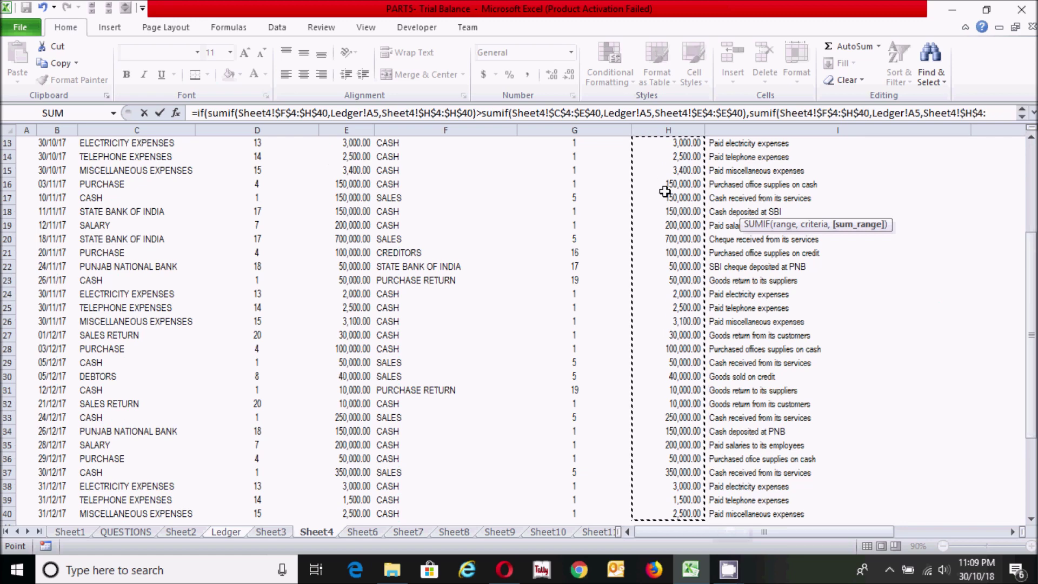
{"action": "key", "text": "F4"}
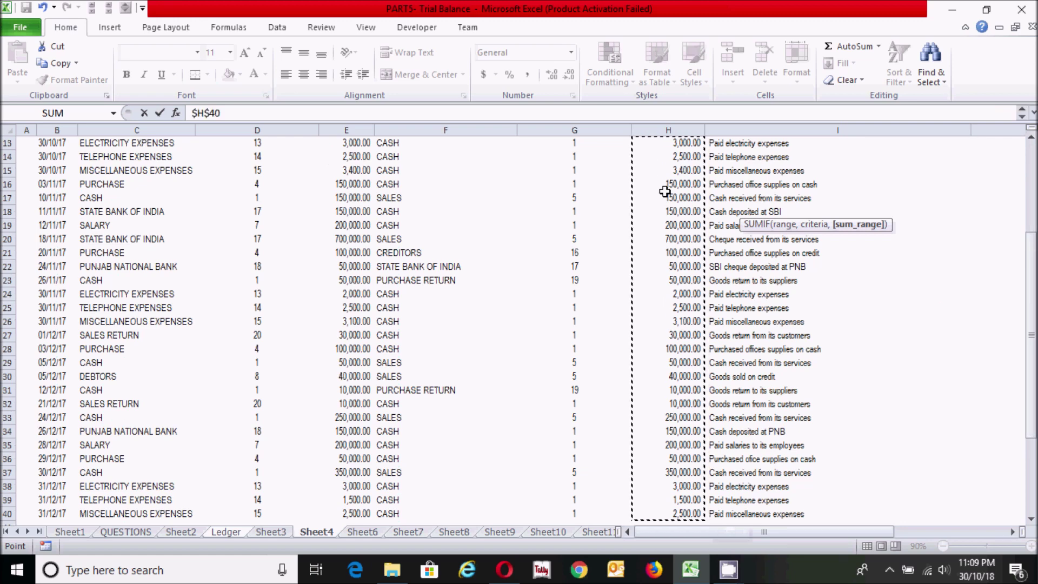
{"action": "type", "text": ")-"}
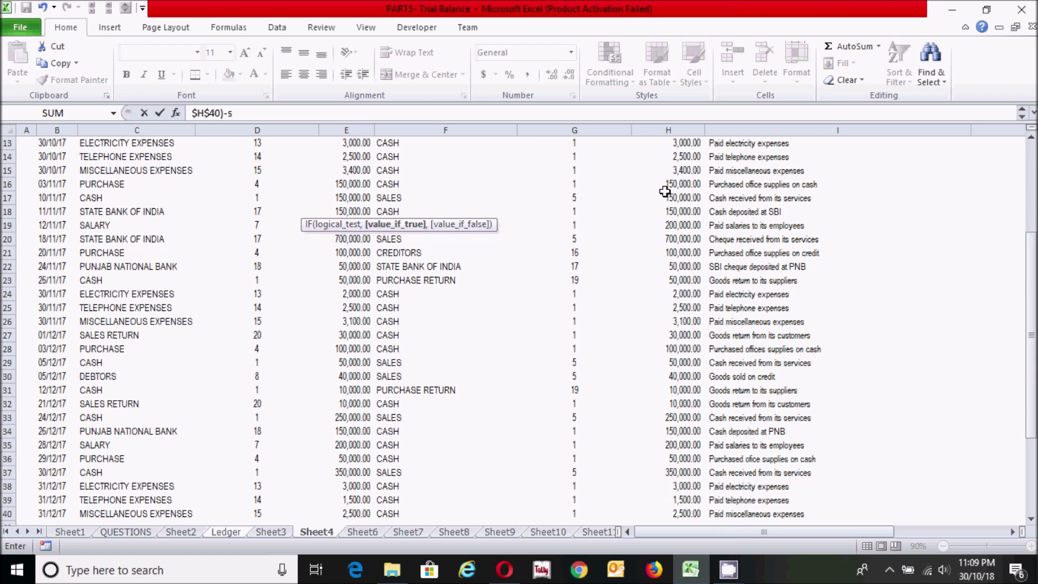
- Subtract a second SUMIF in the value-if-true, using the absolute range Sheet4!$C$4:$E$40
{"action": "type", "text": "sumif("}
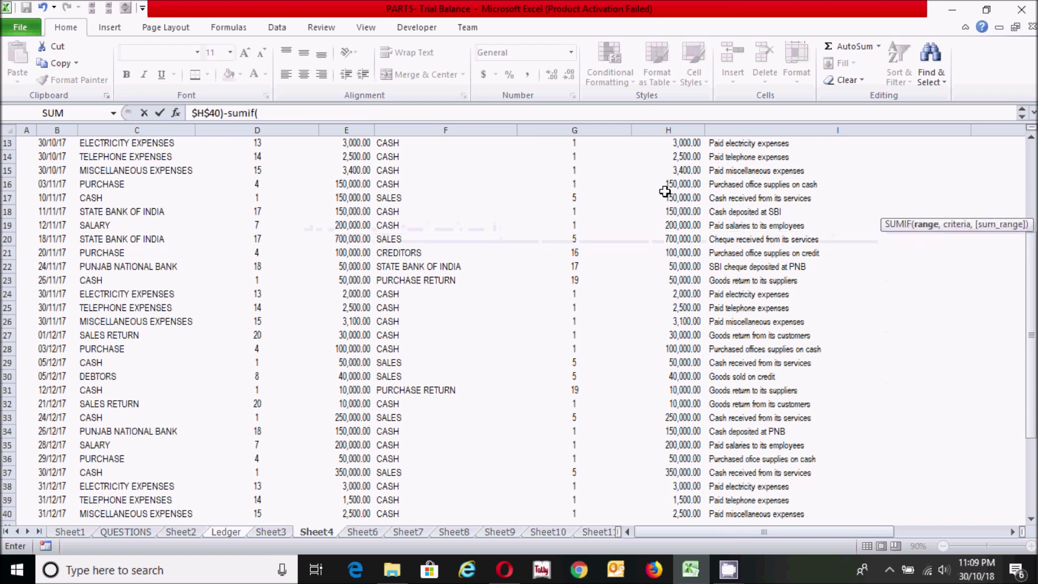
{"action": "left_click_drag", "start_coordinate": [1031, 302], "coordinate": [1031, 217]}
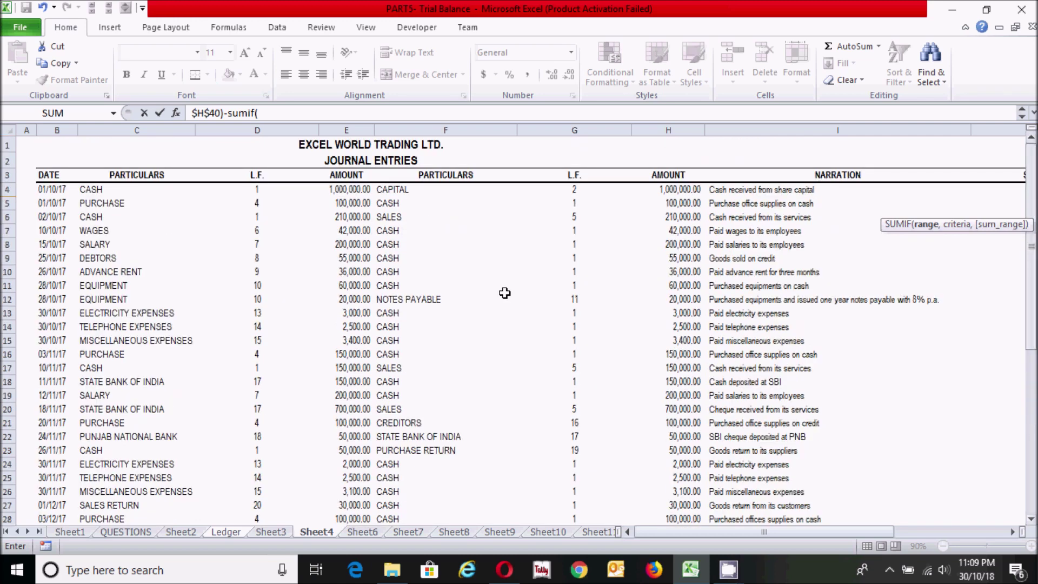
{"action": "left_click", "coordinate": [101, 192]}
{"action": "left_click_drag", "start_coordinate": [160, 190], "coordinate": [356, 192]}
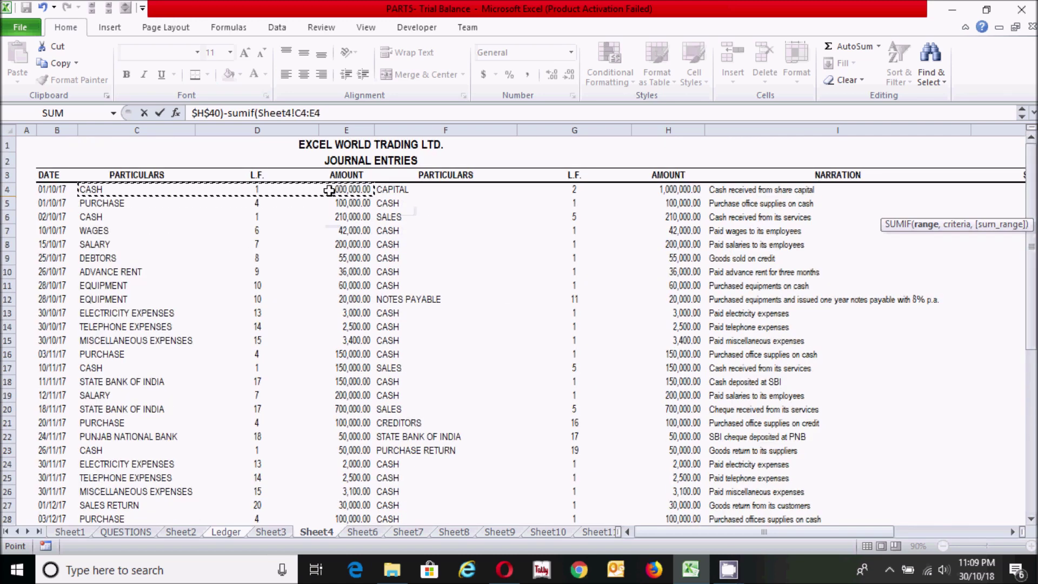
{"action": "key", "text": "ctrl+shift+Down"}
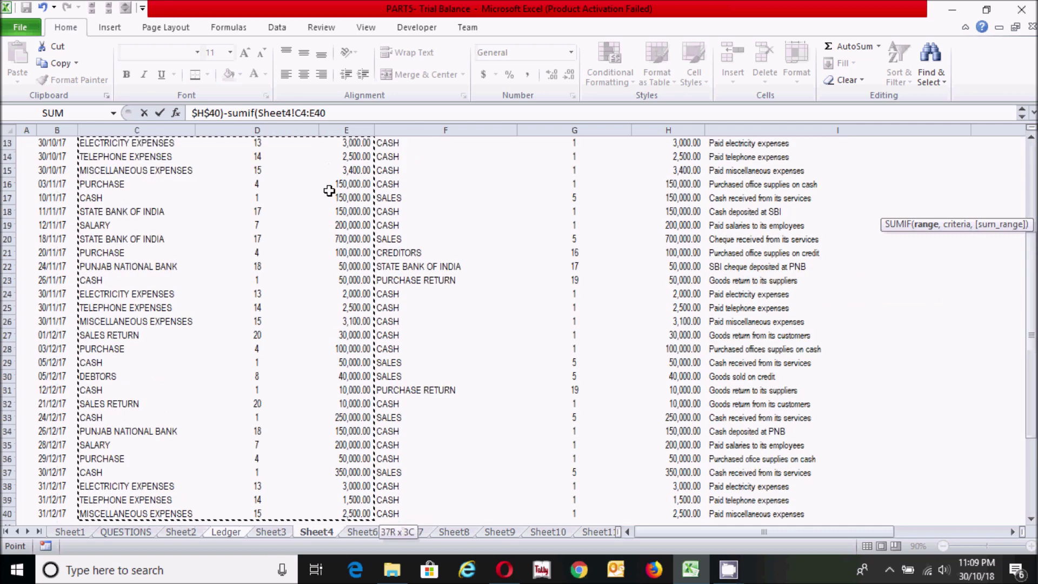
{"action": "key", "text": "F4"}
{"action": "type", "text": ","}
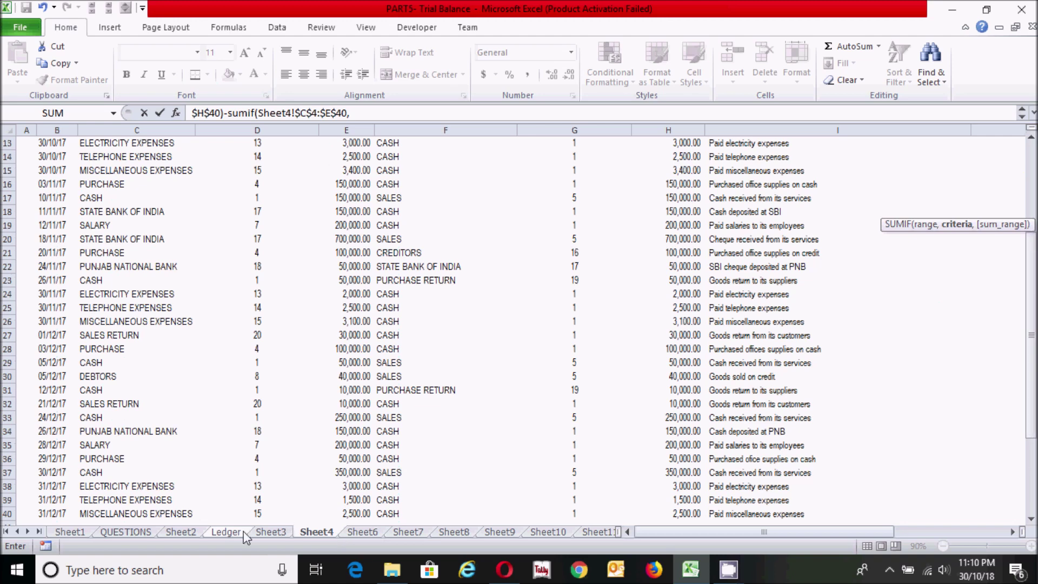
- Finish the credit formula with criteria Ledger!A5, absolute sum range Sheet4!$E$4:$E$40 and a value-if-false of 0
{"action": "left_click", "coordinate": [226, 531]}
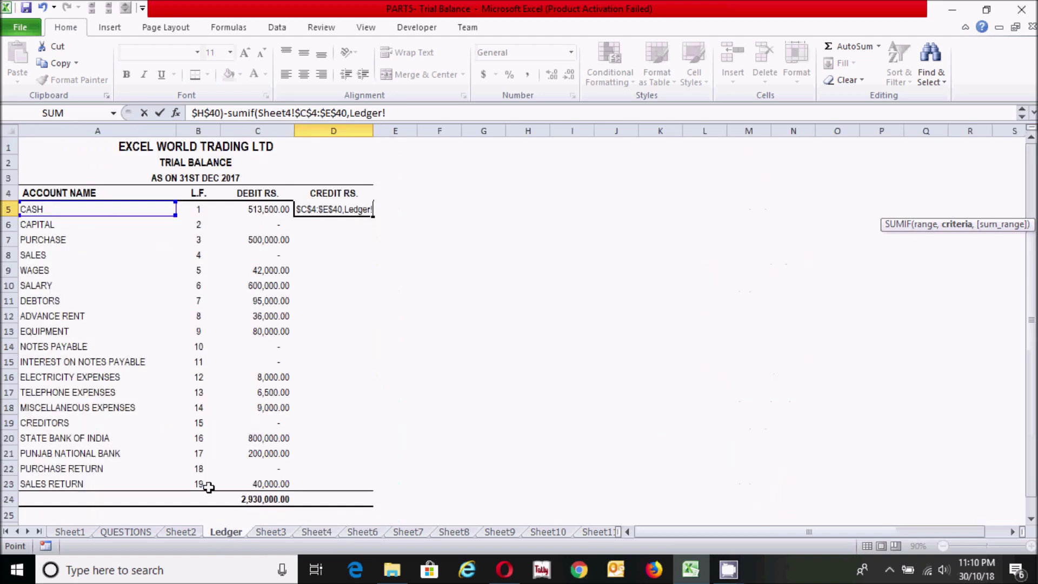
{"action": "left_click", "coordinate": [97, 205]}
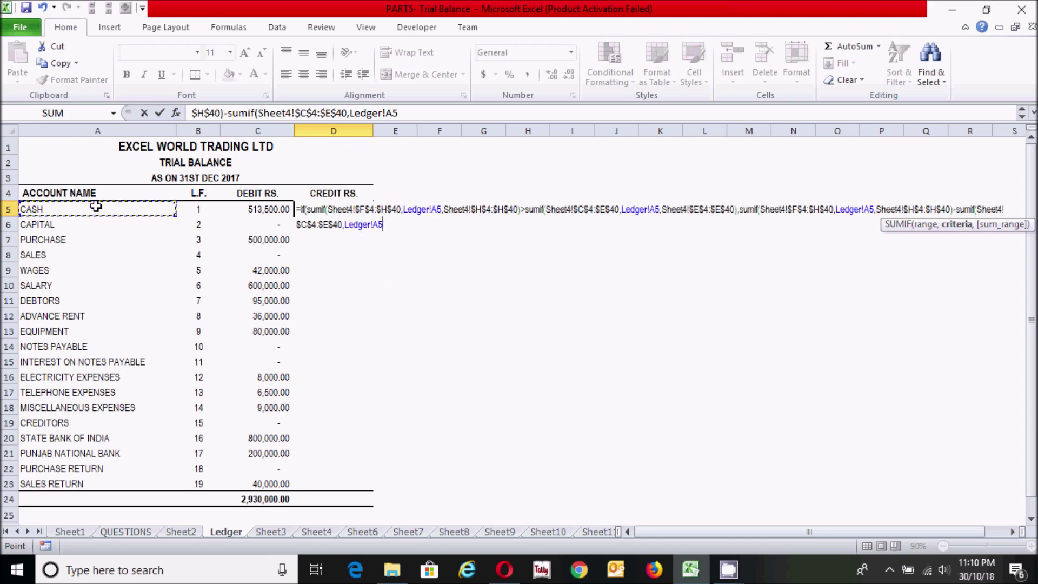
{"action": "type", "text": ","}
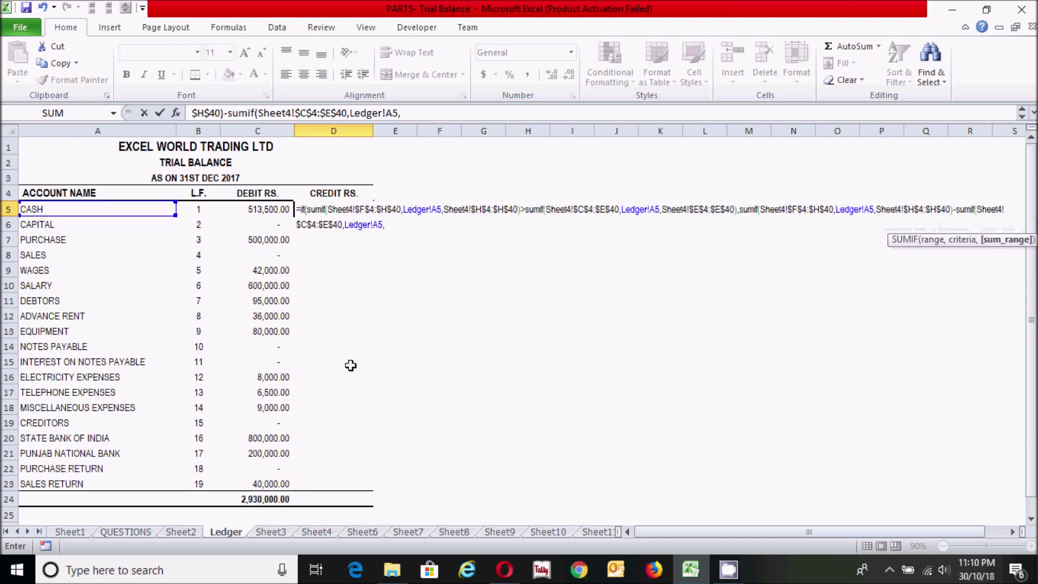
{"action": "left_click", "coordinate": [317, 532]}
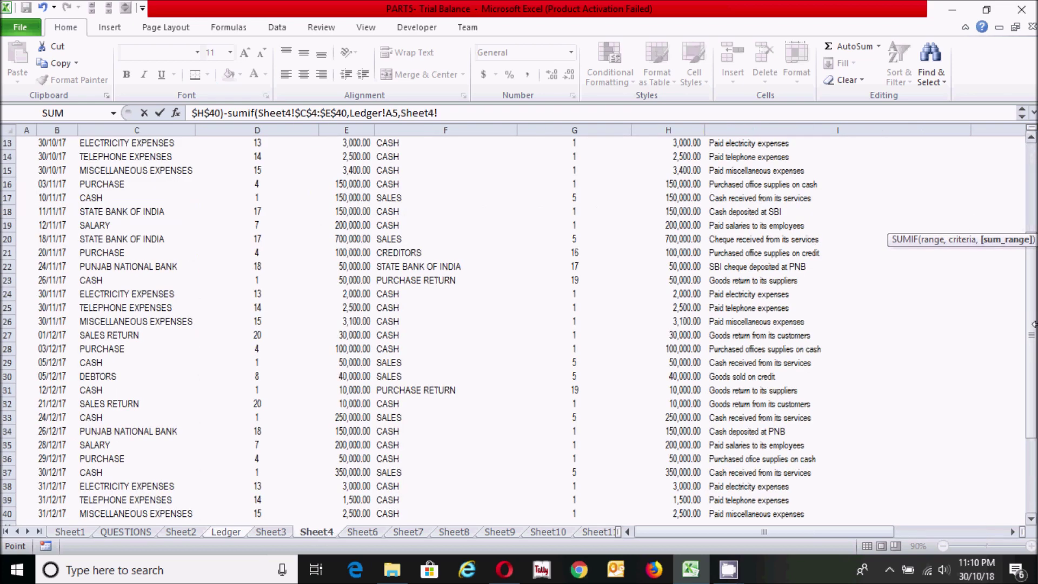
{"action": "left_click_drag", "start_coordinate": [1034, 323], "coordinate": [1035, 227]}
{"action": "left_click", "coordinate": [322, 189]}
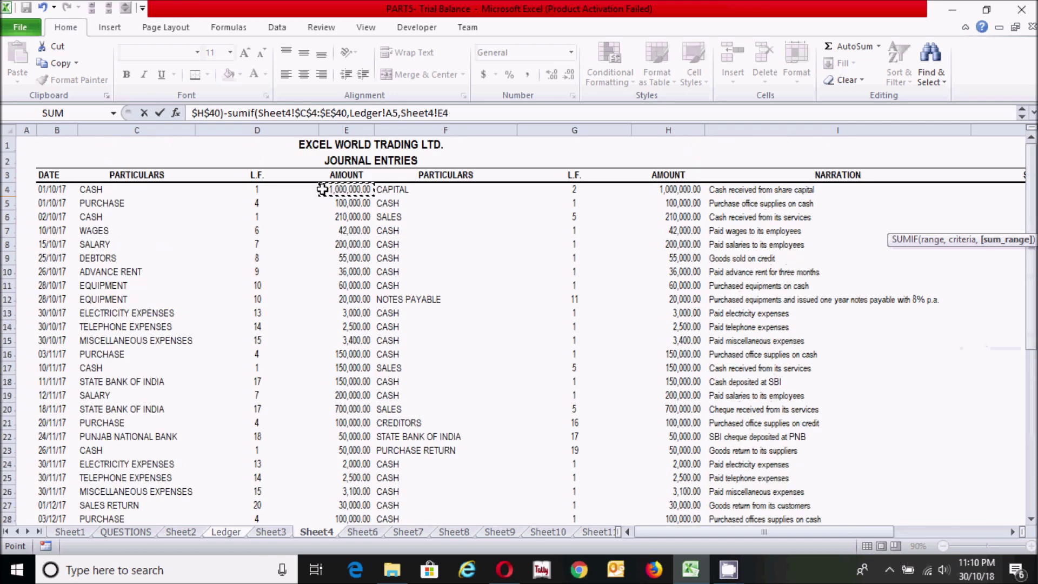
{"action": "key", "text": "ctrl+shift+Down"}
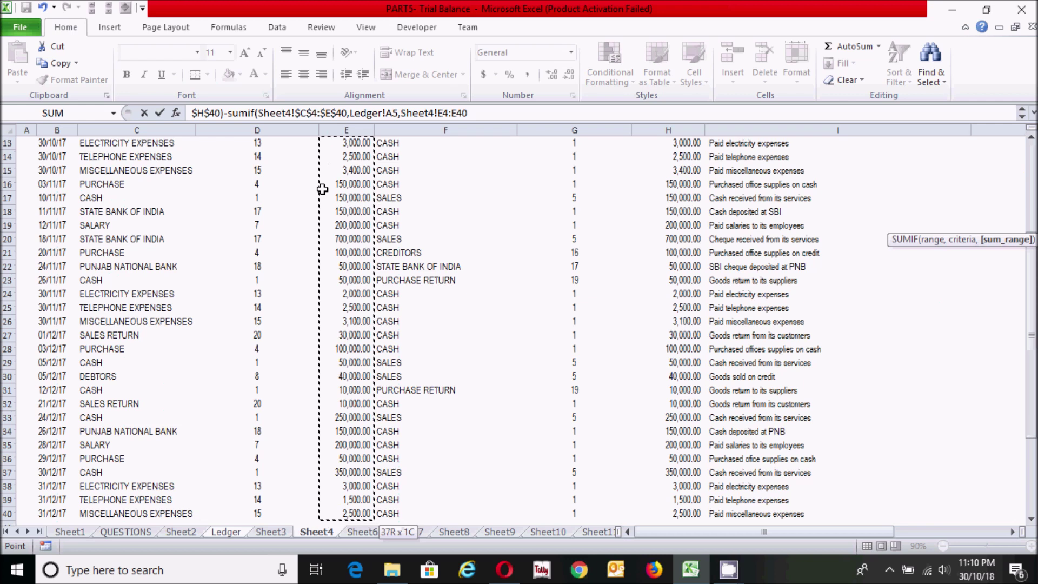
{"action": "key", "text": "F4"}
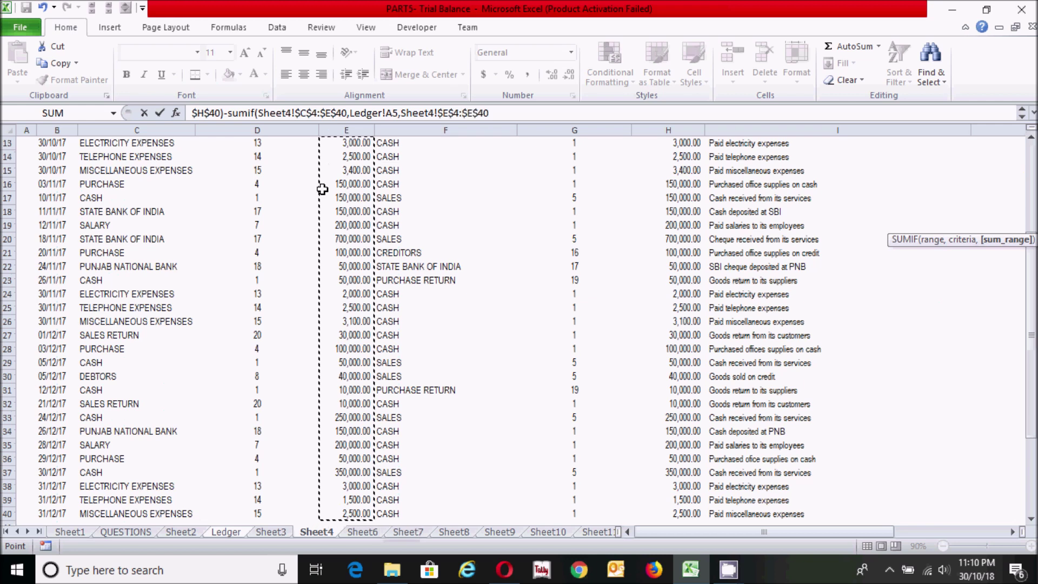
{"action": "type", "text": ")"}
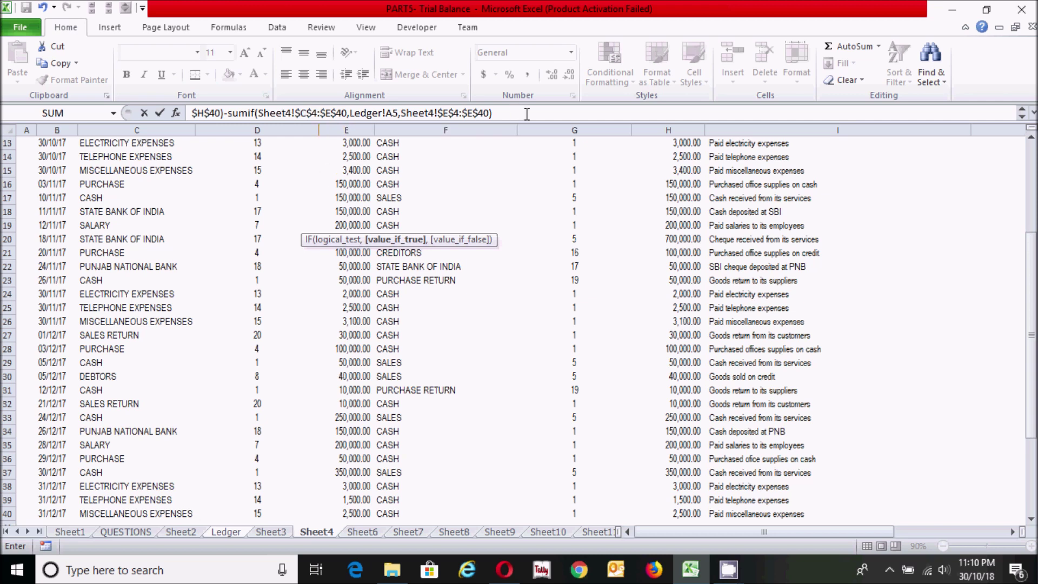
{"action": "type", "text": ",0)"}
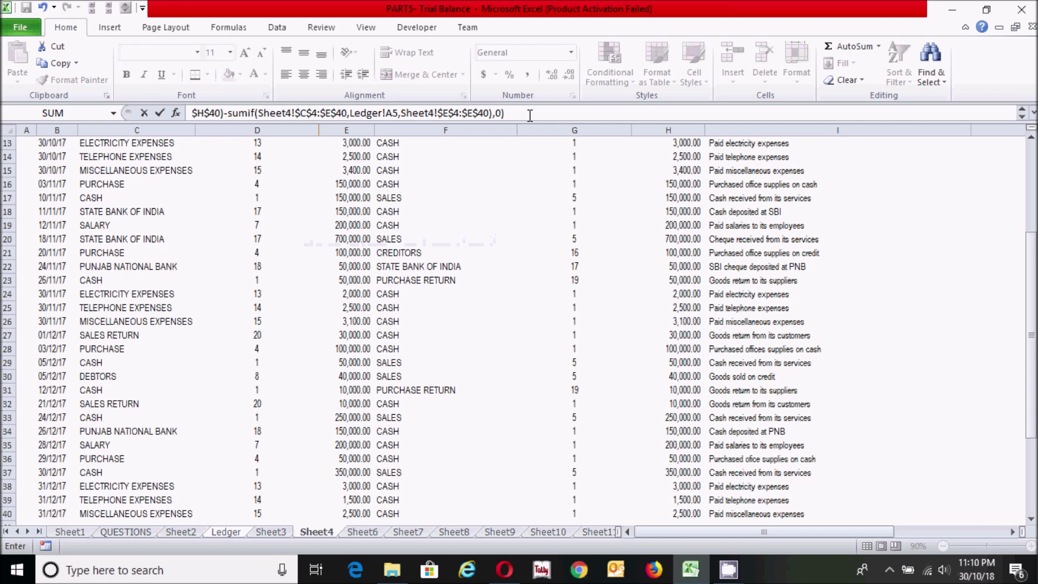
{"action": "key", "text": "Return"}
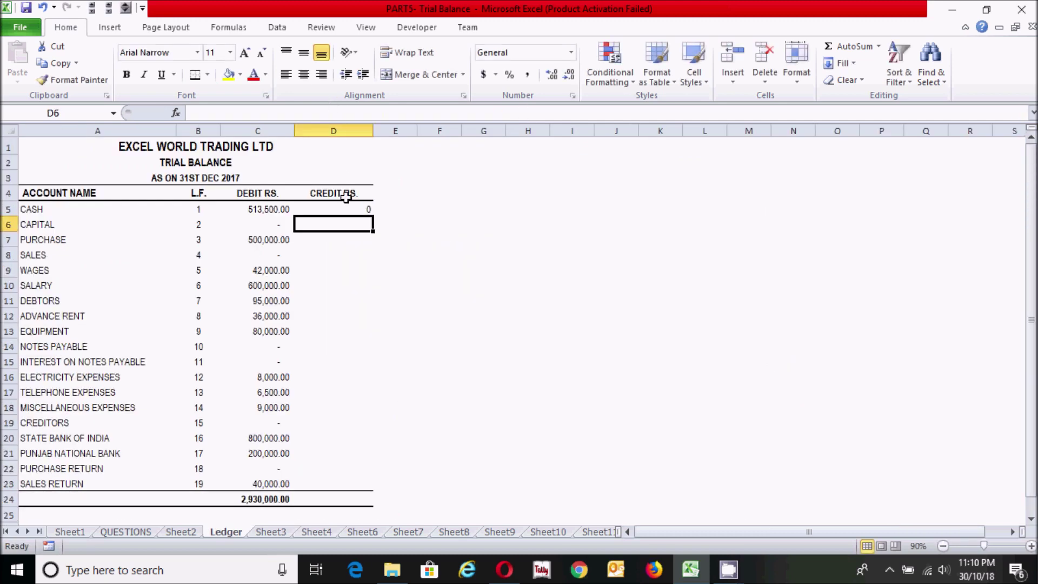
- Fill the credit formula from D5 down to D23 and apply the comma number style to the range
{"action": "left_click", "coordinate": [353, 209]}
{"action": "left_click_drag", "start_coordinate": [375, 218], "coordinate": [363, 490]}
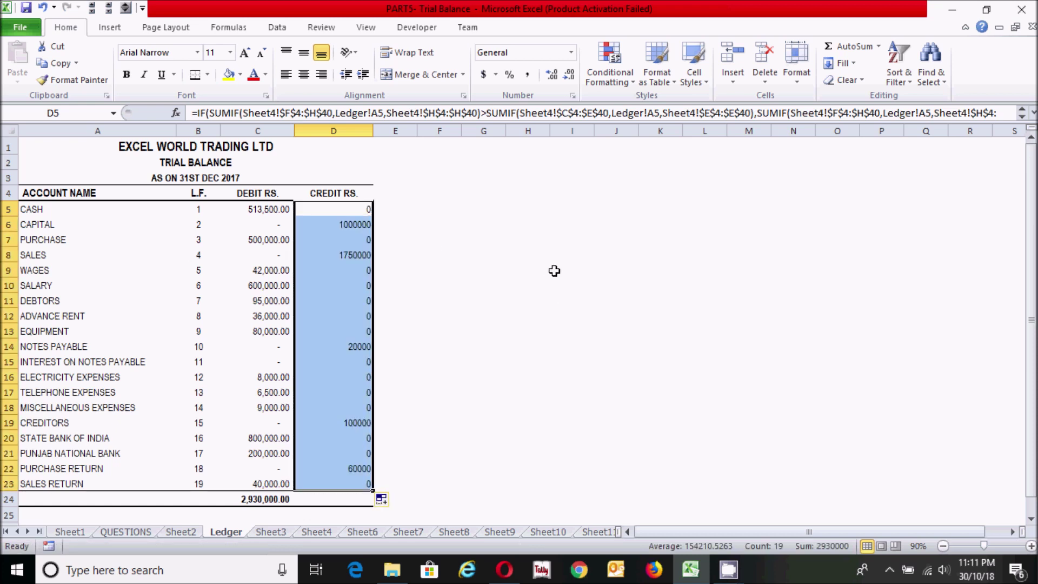
{"action": "left_click", "coordinate": [526, 74]}
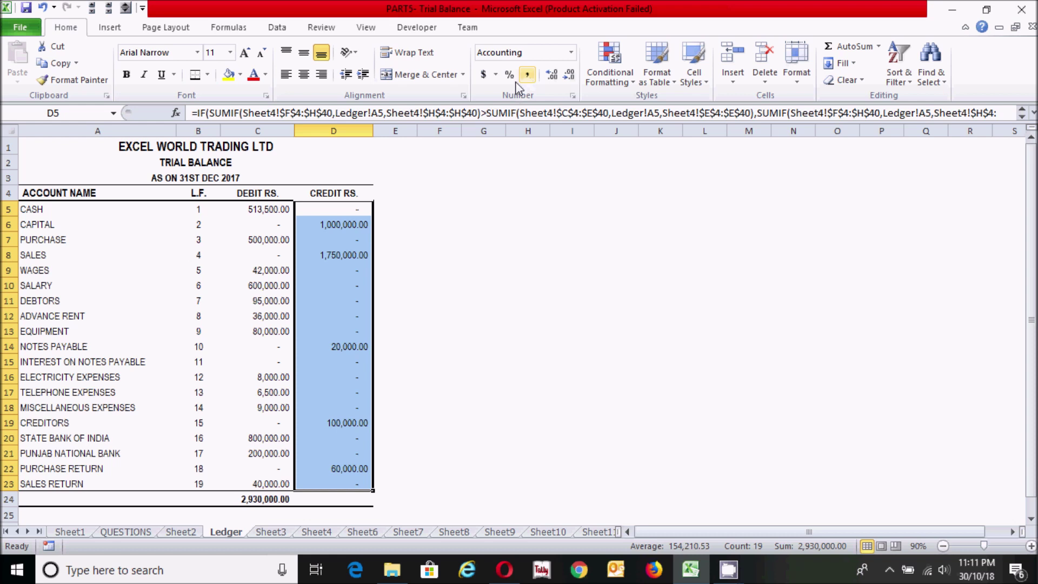
{"action": "left_click", "coordinate": [395, 449]}
- Total the credit column in D24 with =SUM(D5:D23) and make the total bold
{"action": "left_click", "coordinate": [343, 502]}
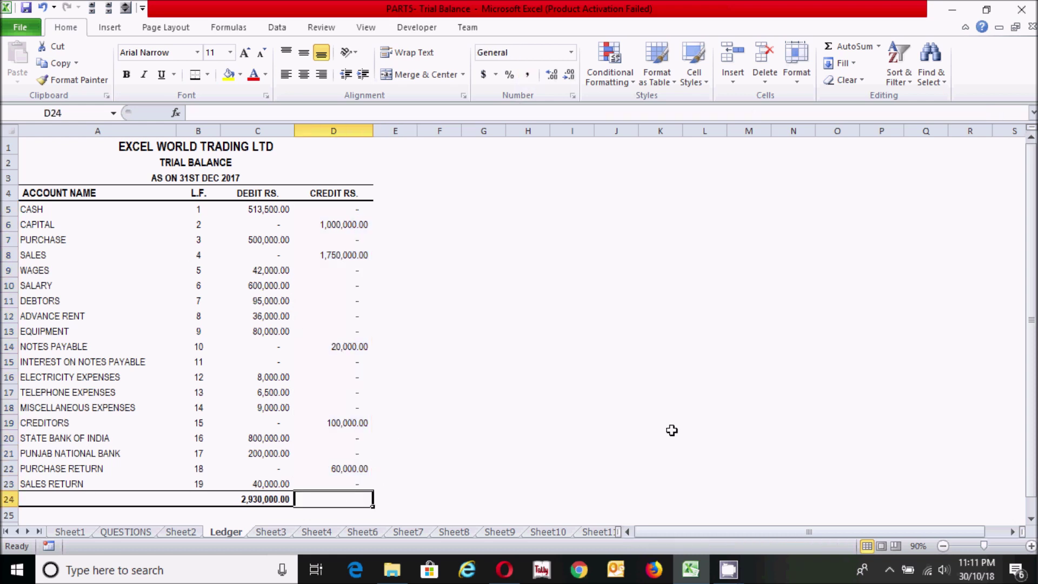
{"action": "key", "text": "alt"}
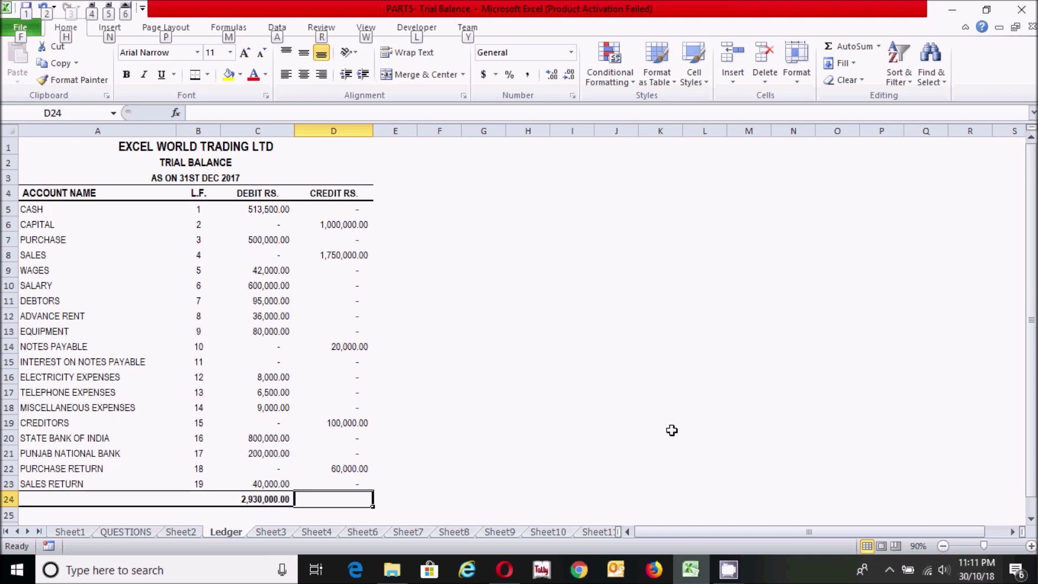
{"action": "key", "text": "alt+equal"}
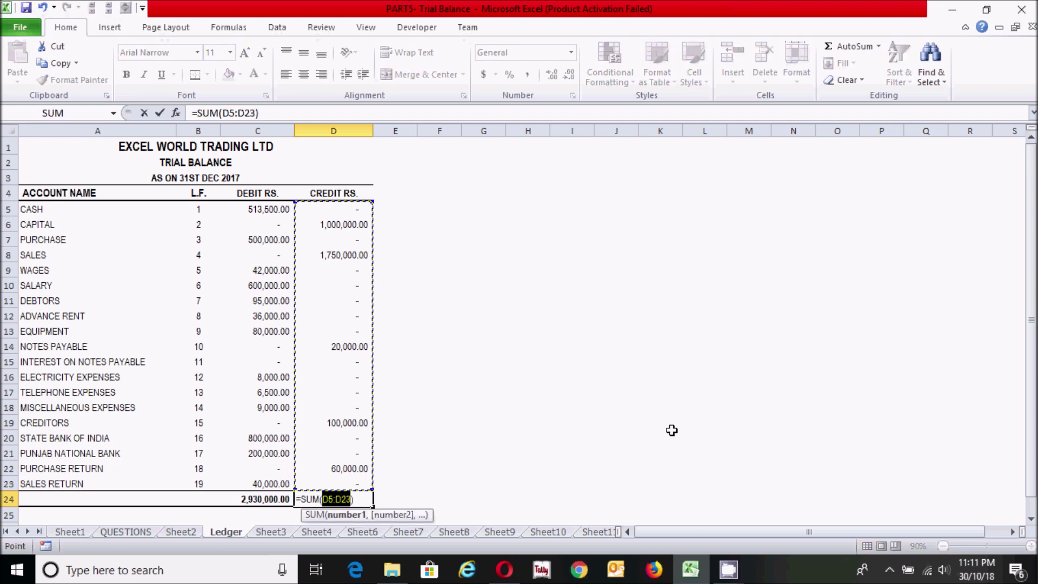
{"action": "key", "text": "Return"}
{"action": "left_click", "coordinate": [353, 499]}
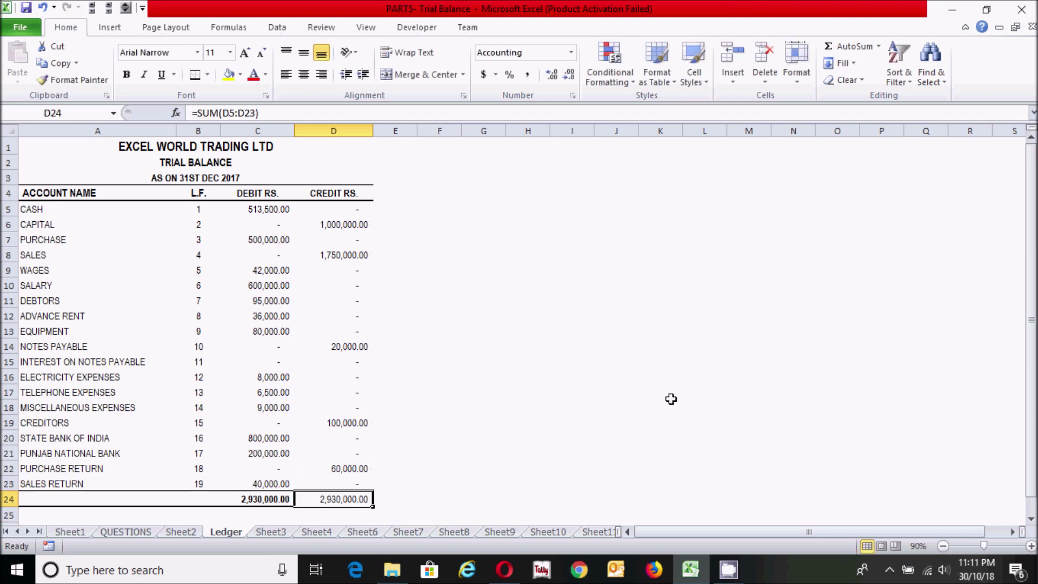
{"action": "left_click", "coordinate": [387, 378]}
{"action": "left_click", "coordinate": [568, 403]}
{"action": "left_click", "coordinate": [556, 322]}
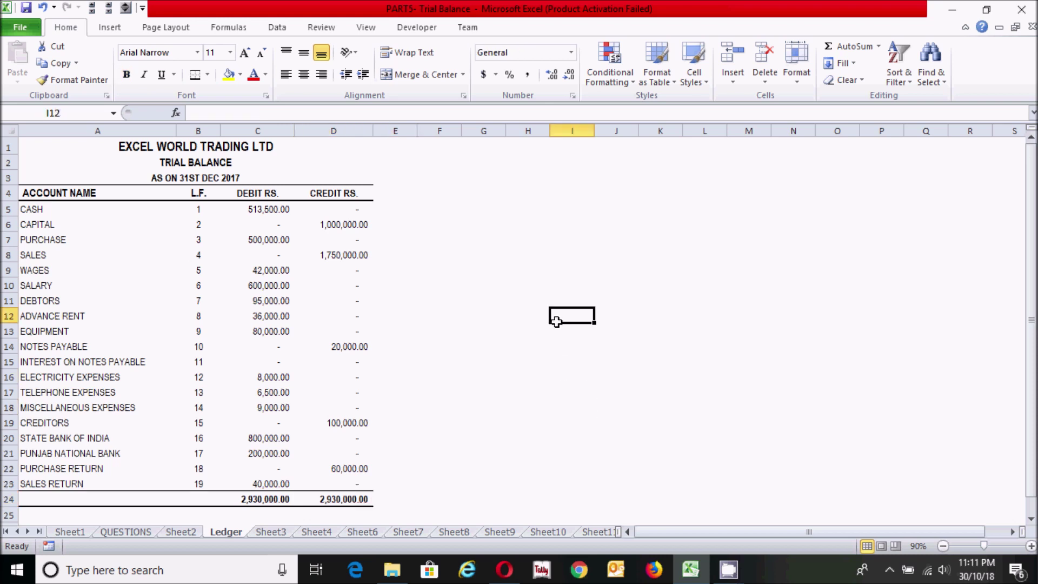
{"action": "left_click", "coordinate": [558, 406]}
- Label the totals row TOTAL in cell A24 and make the label bold
{"action": "left_click", "coordinate": [99, 498]}
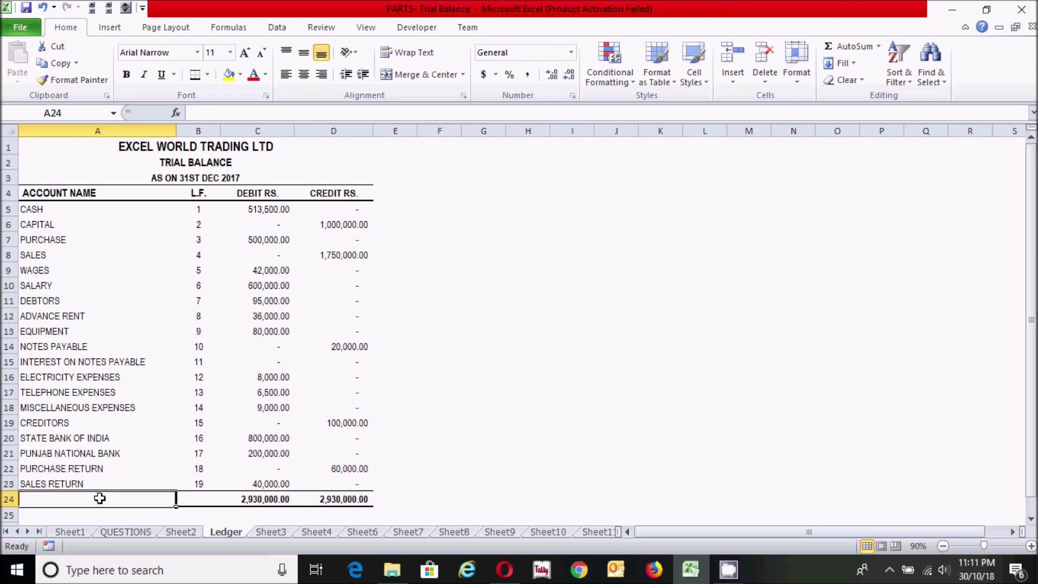
{"action": "type", "text": "TOTAL"}
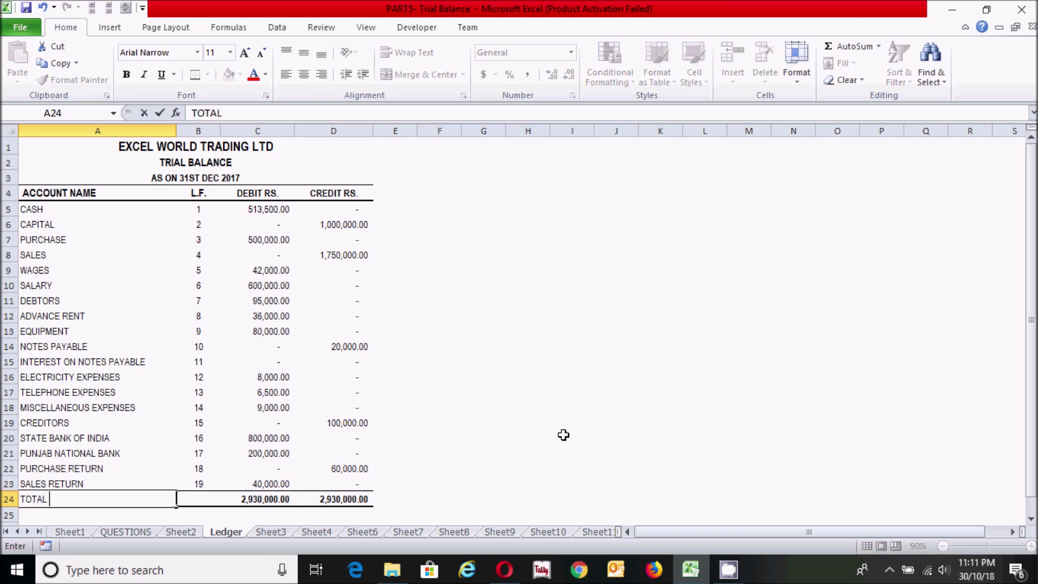
{"action": "key", "text": "Return"}
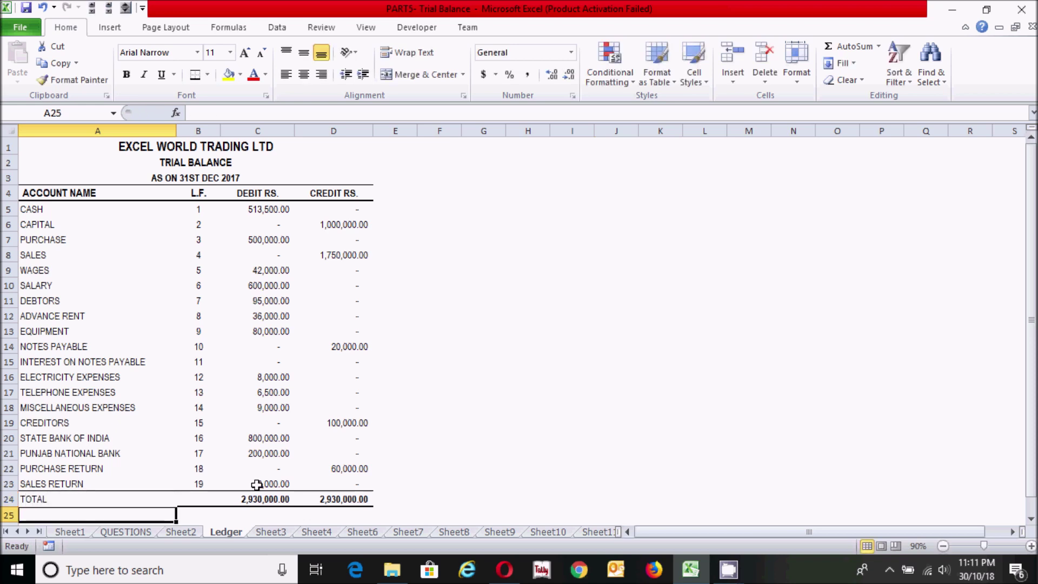
{"action": "left_click", "coordinate": [105, 495]}
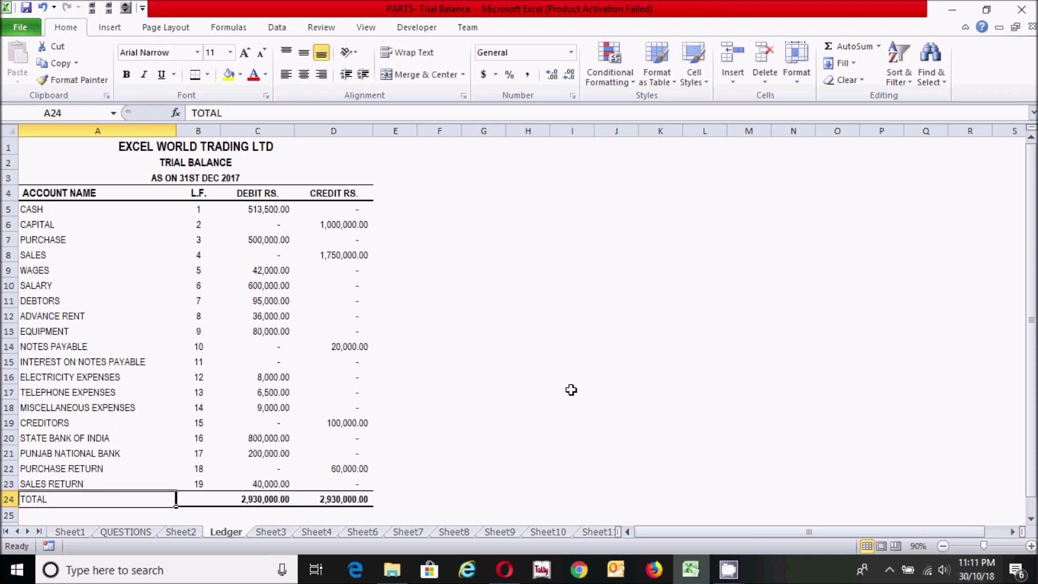
{"action": "key", "text": "ctrl+b"}
{"action": "left_click", "coordinate": [540, 371]}
{"action": "left_click", "coordinate": [573, 297]}
{"action": "left_click", "coordinate": [592, 391]}
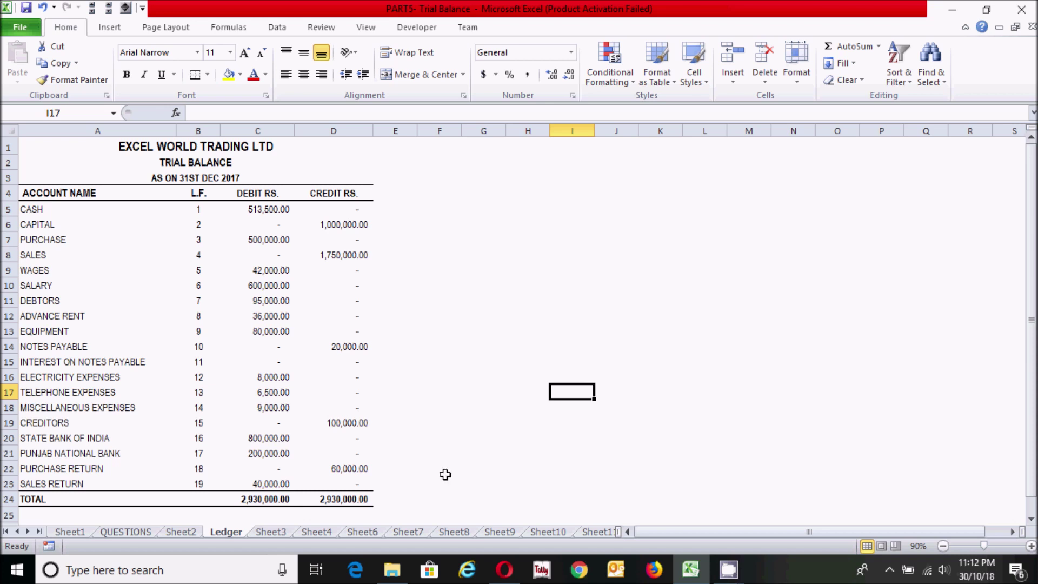
- Check the trial balance's cash debit in C5 against the available balance of the cash account on Sheet6
{"action": "left_click", "coordinate": [257, 210]}
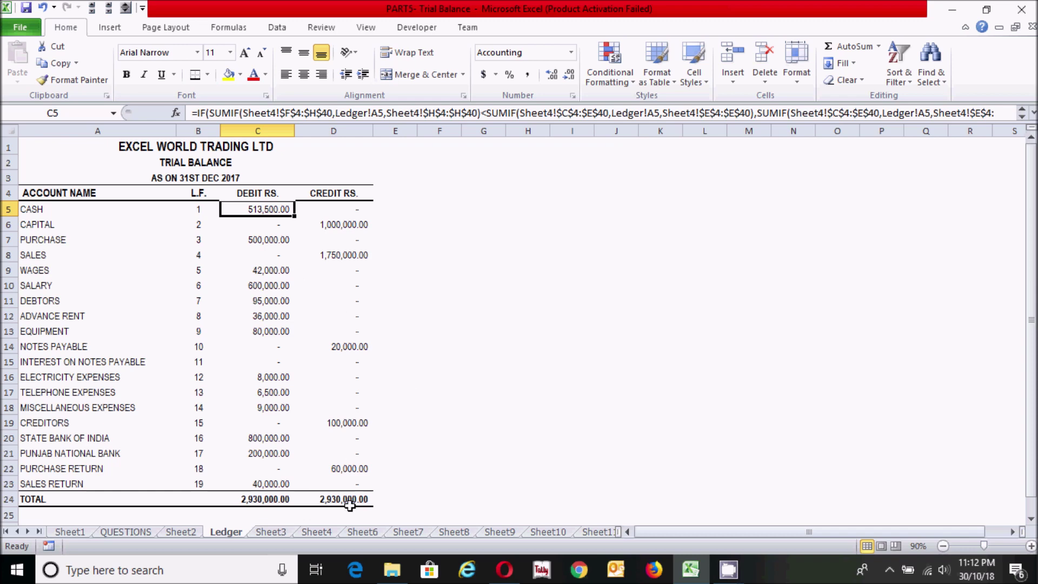
{"action": "left_click", "coordinate": [365, 533]}
{"action": "left_click", "coordinate": [458, 262]}
{"action": "left_click", "coordinate": [384, 158]}
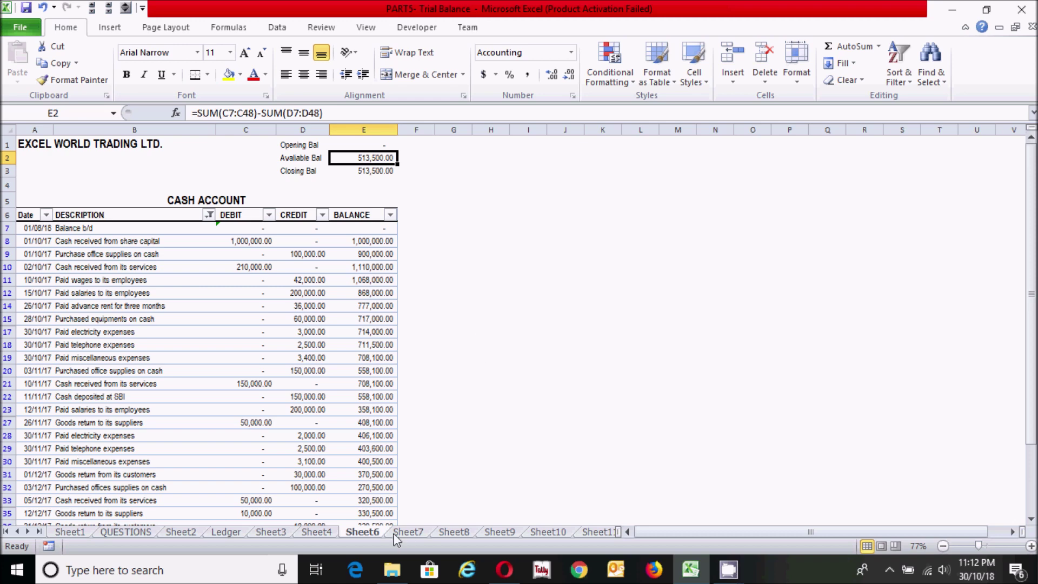
{"action": "left_click", "coordinate": [227, 533]}
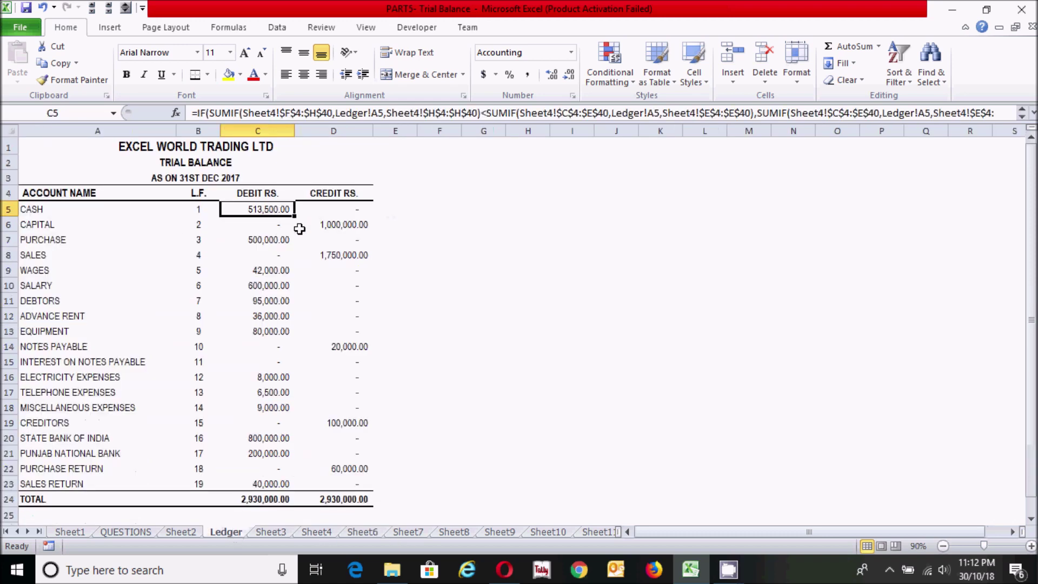
- Check the trial balance's capital credit in D6 against the available balance of the capital account on Sheet7
{"action": "left_click", "coordinate": [340, 226]}
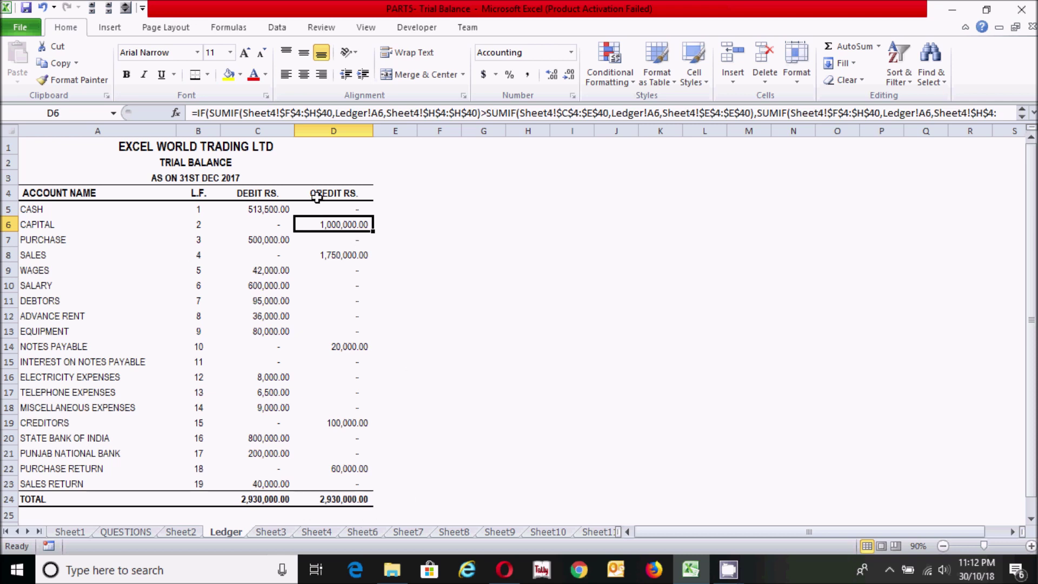
{"action": "left_click", "coordinate": [409, 533]}
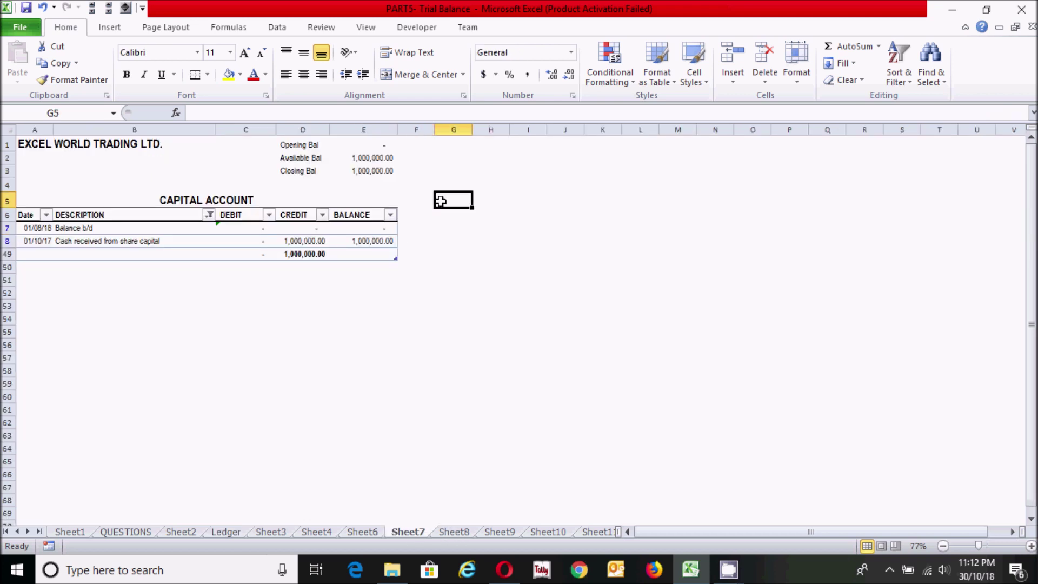
{"action": "left_click", "coordinate": [371, 161]}
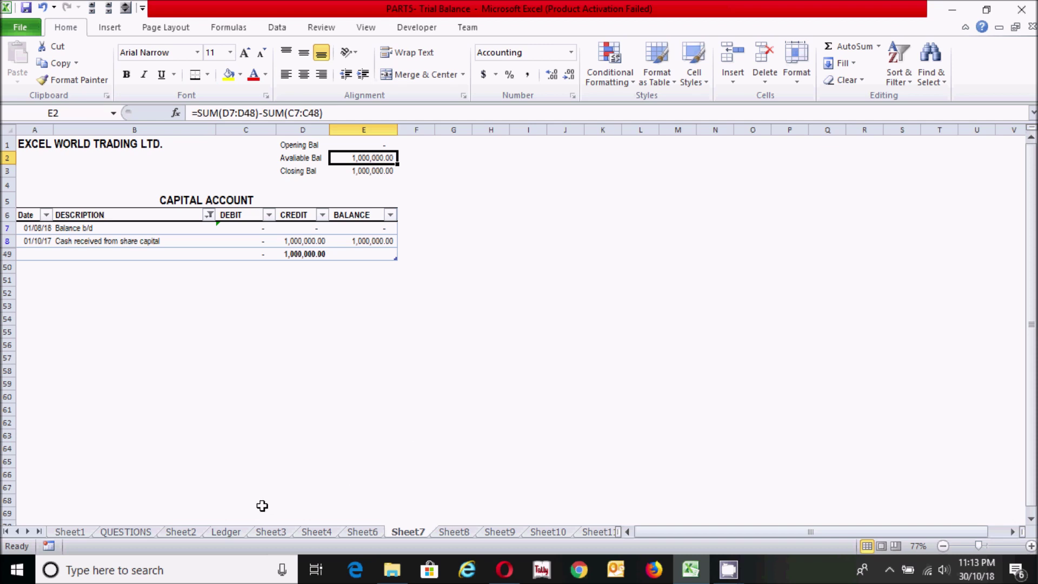
{"action": "left_click", "coordinate": [226, 532]}
{"action": "left_click", "coordinate": [526, 369]}
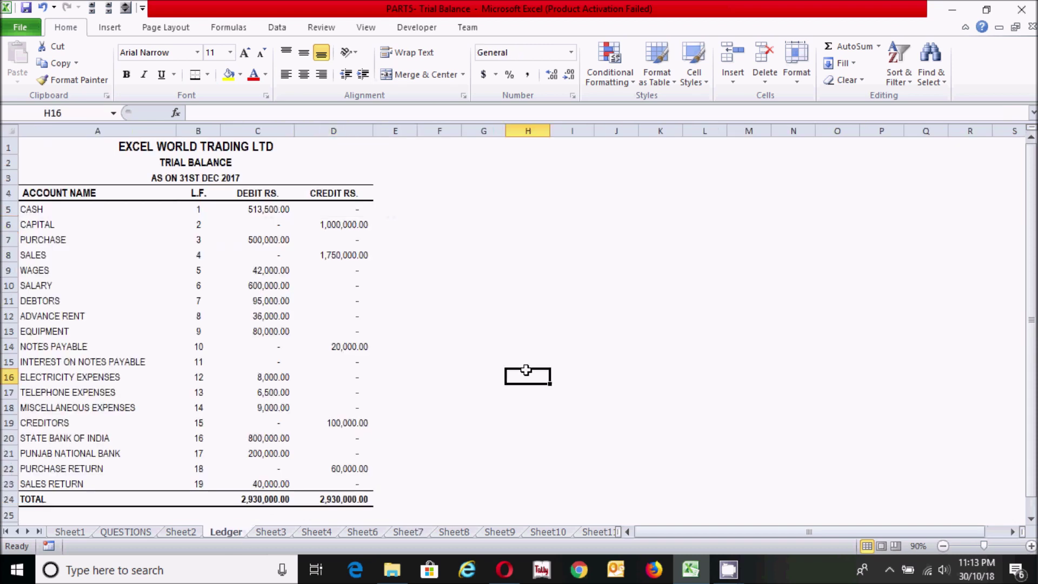
- Compare the debit total in C24 with the credit total in D24 of the trial balance
{"action": "left_click", "coordinate": [466, 466]}
{"action": "left_click", "coordinate": [478, 423]}
{"action": "left_click", "coordinate": [487, 469]}
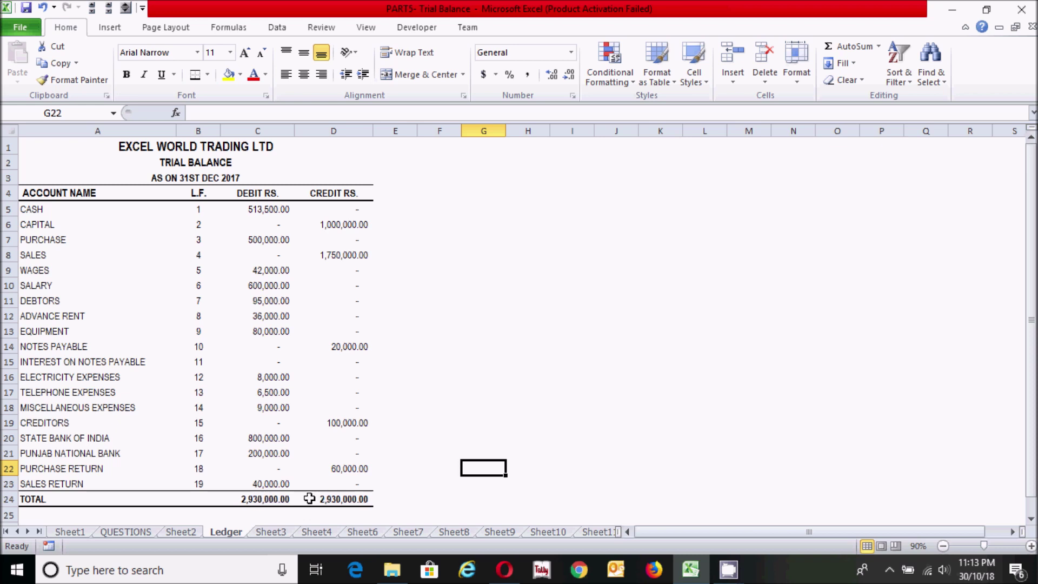
{"action": "left_click", "coordinate": [270, 500]}
{"action": "left_click", "coordinate": [344, 499]}
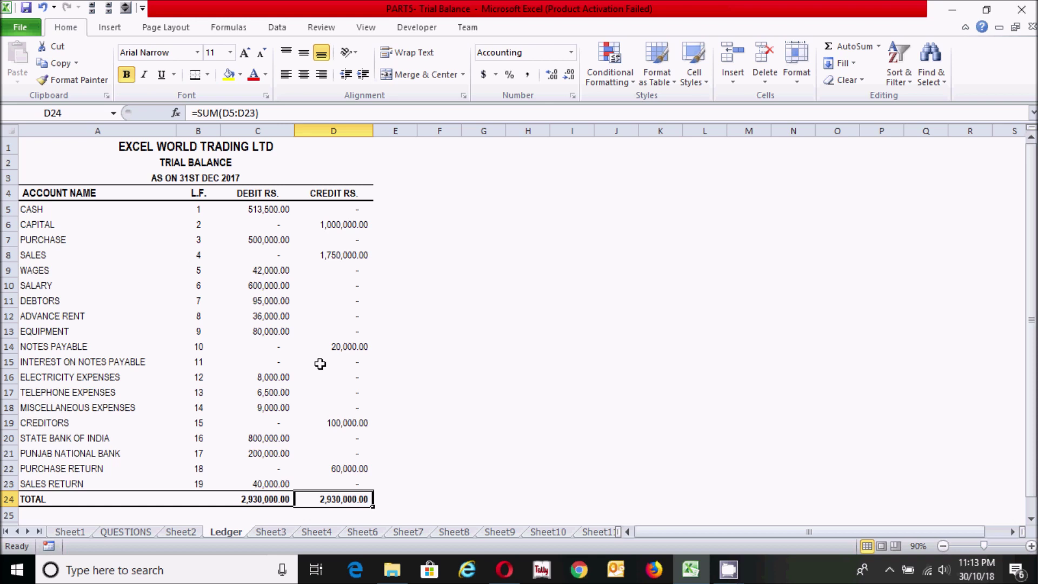
{"action": "left_click", "coordinate": [401, 393]}
{"action": "left_click", "coordinate": [541, 461]}
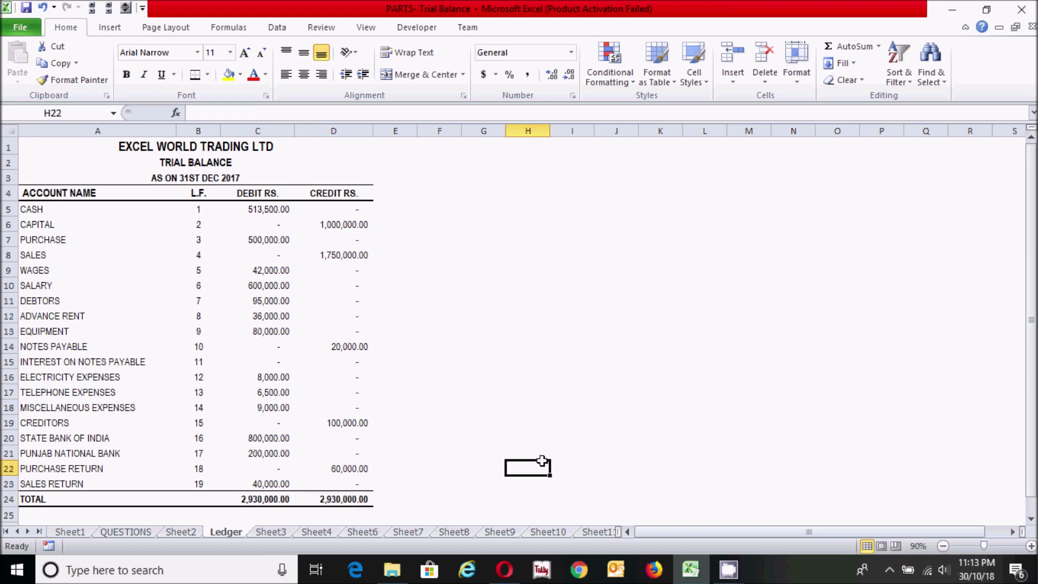